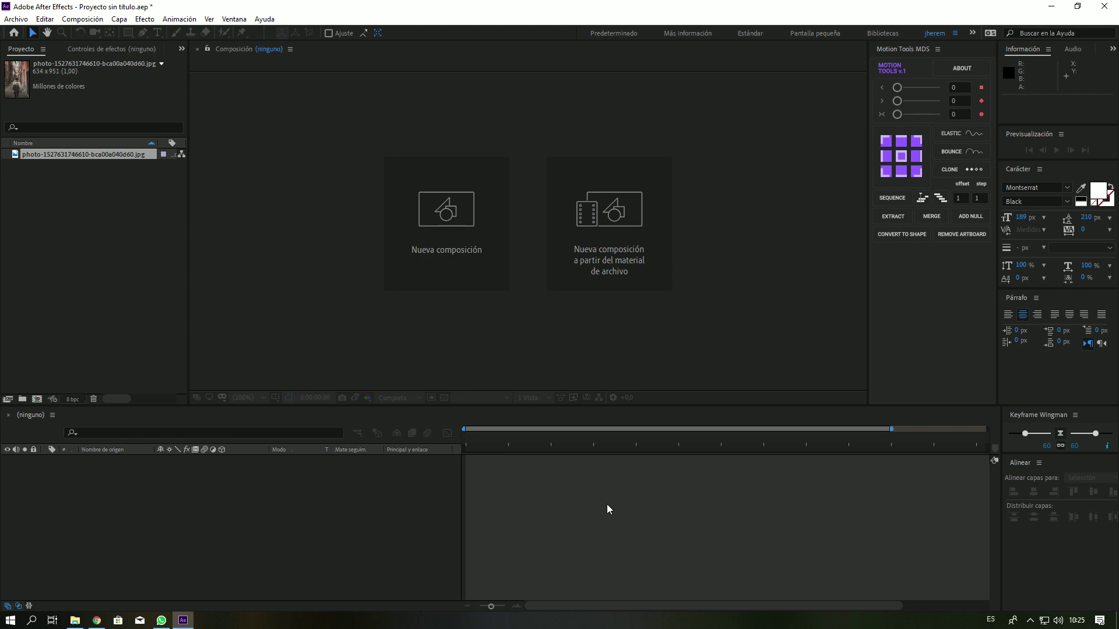
Step: Create the composition 'instagram storie' at 1080×1920, 30 fps and 0:00:10:00 duration
click(448, 226)
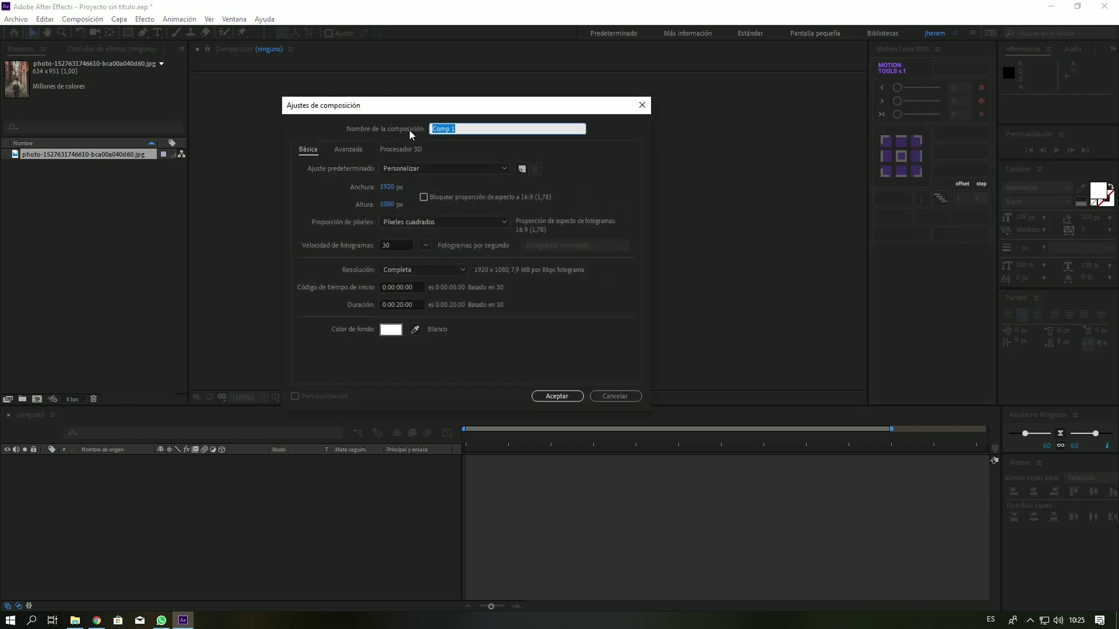
text(instagram storie)
click(387, 187)
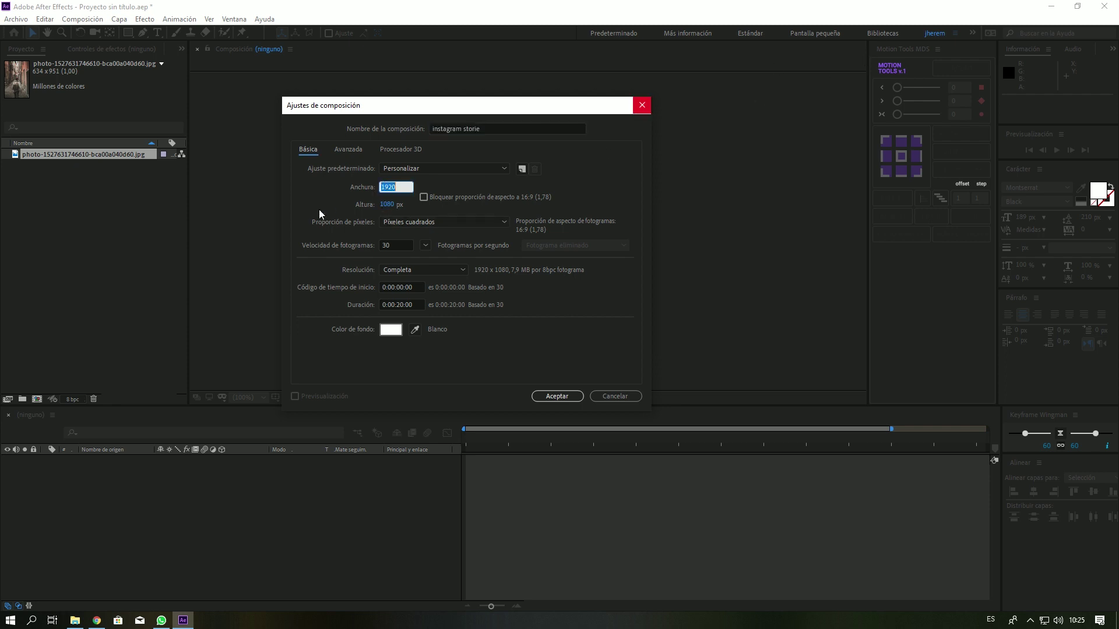
text(1080)
click(388, 205)
text(1920)
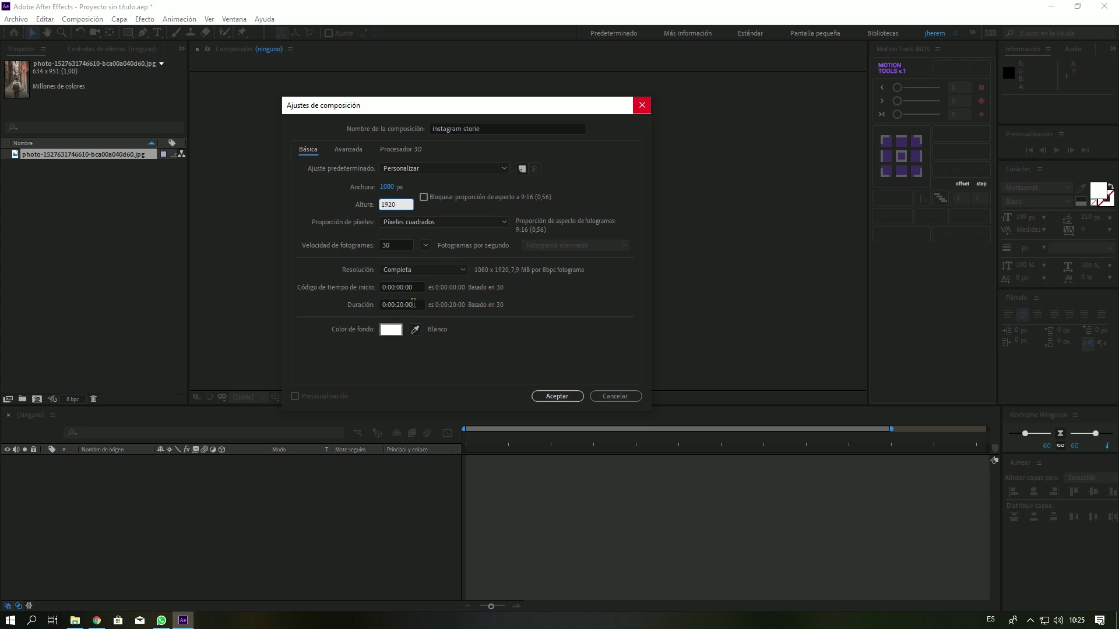
click(412, 303)
double_click(422, 304)
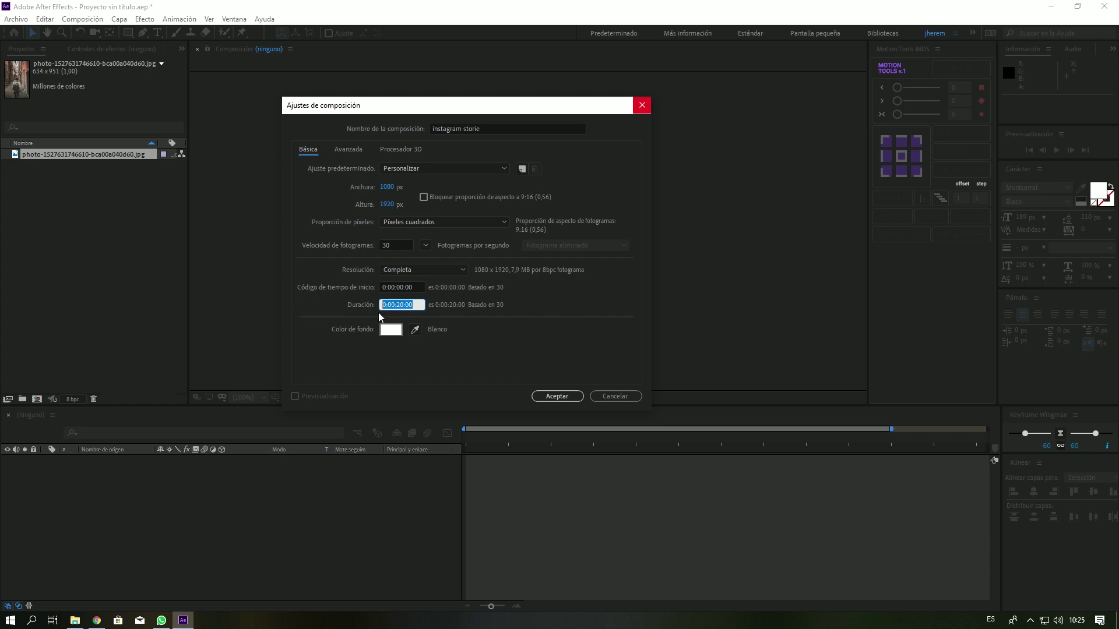
text(10)
click(354, 324)
double_click(392, 243)
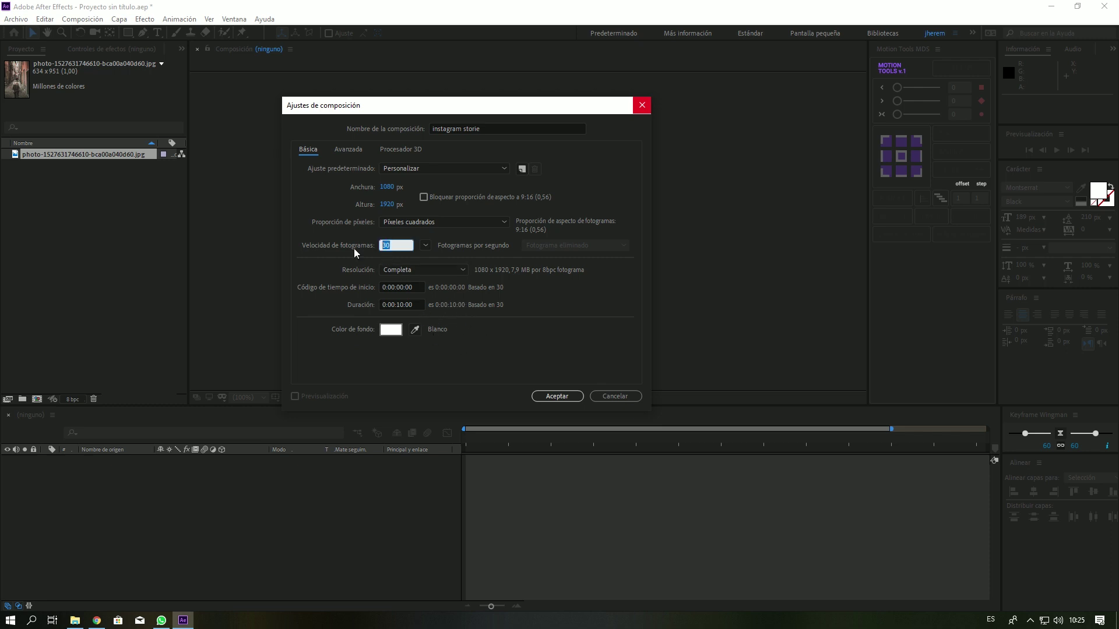
click(503, 349)
click(558, 396)
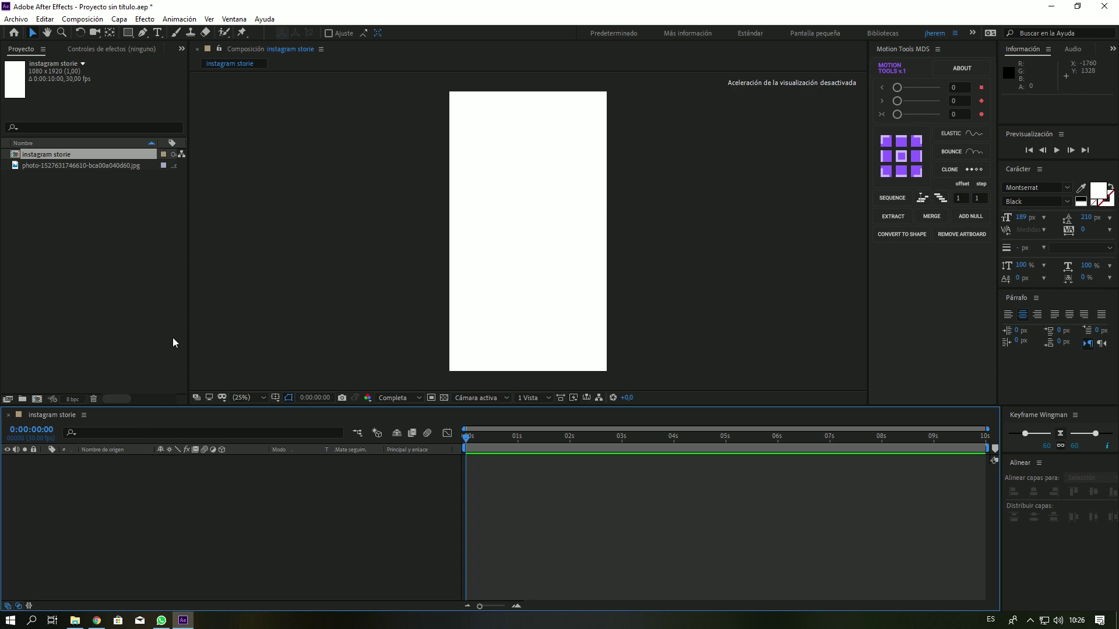
Step: Add a bright green full-frame solid named BG, then precompose it
click(119, 18)
mouse_move(233, 33)
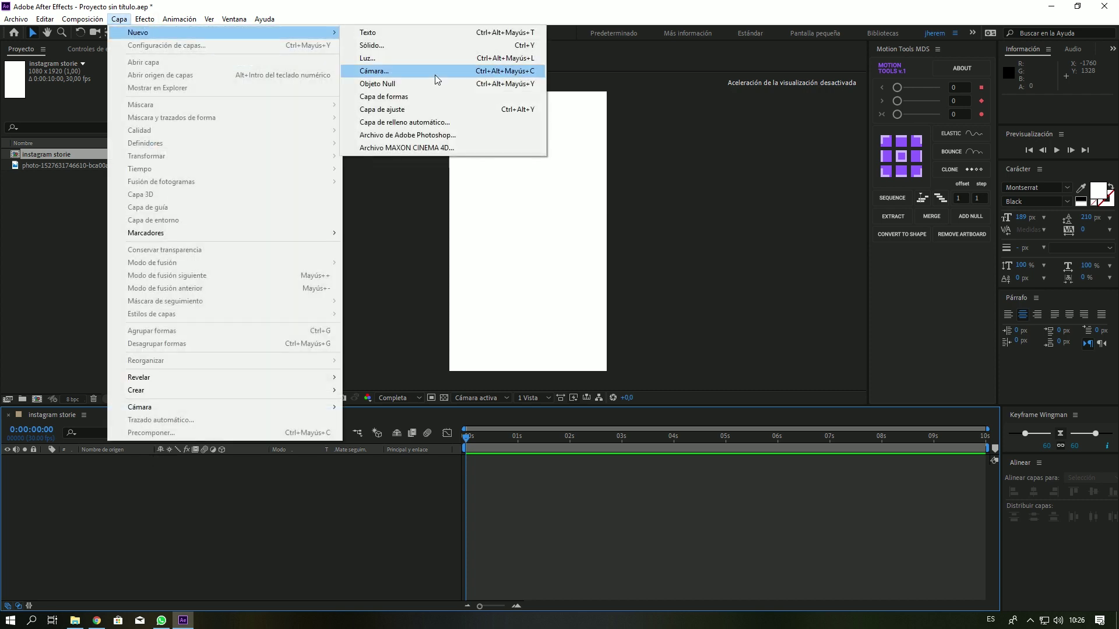
click(374, 47)
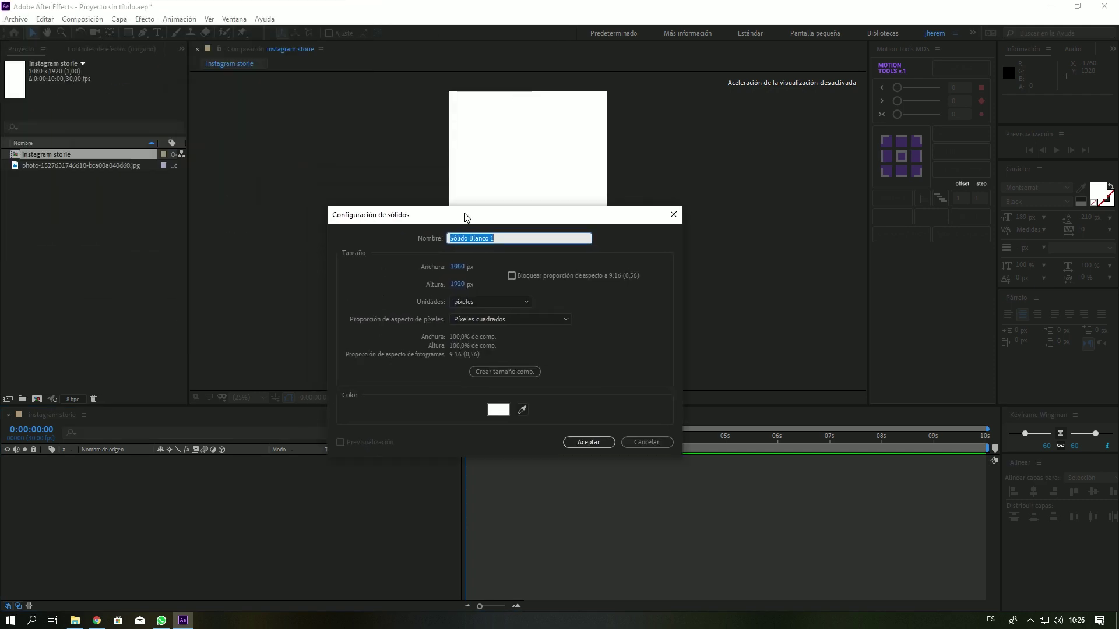
text(BG)
click(497, 409)
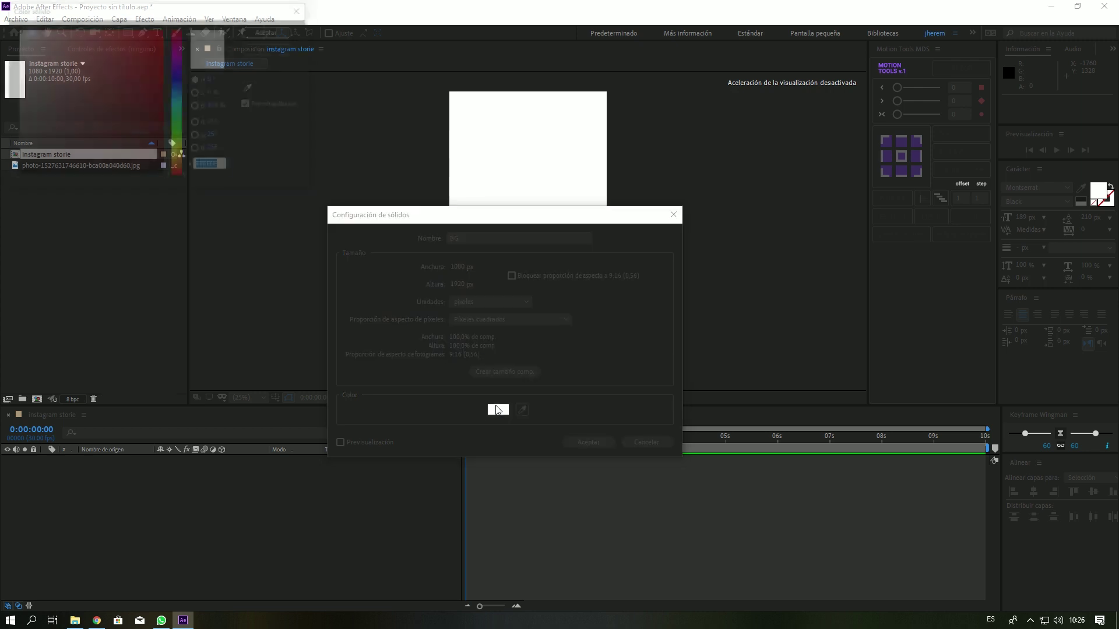
click(176, 123)
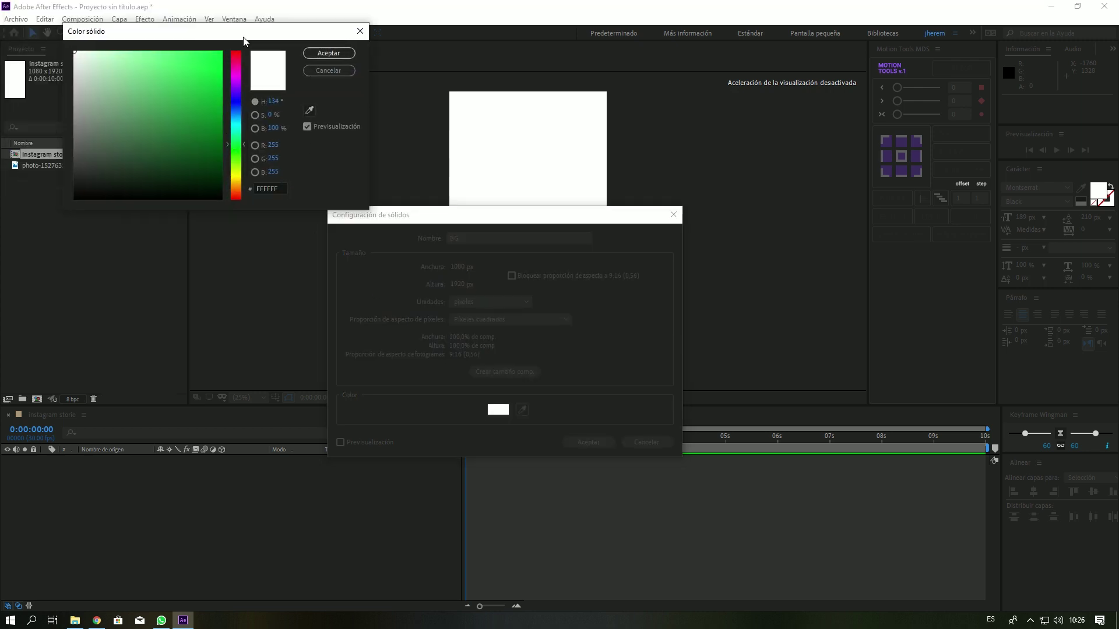
click(796, 312)
click(814, 272)
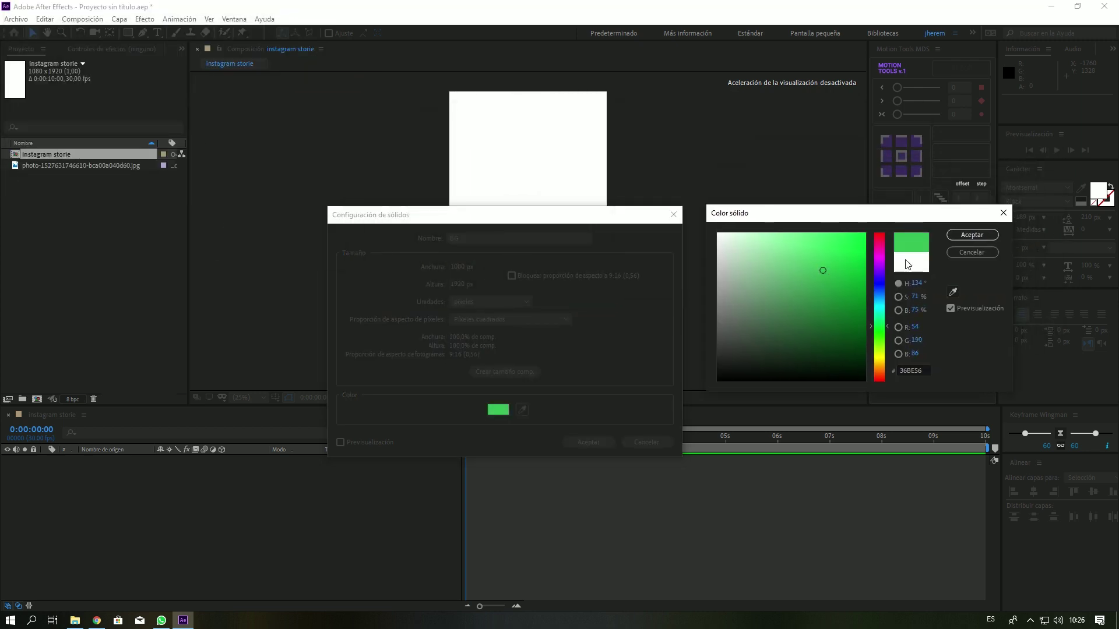
click(972, 235)
click(589, 443)
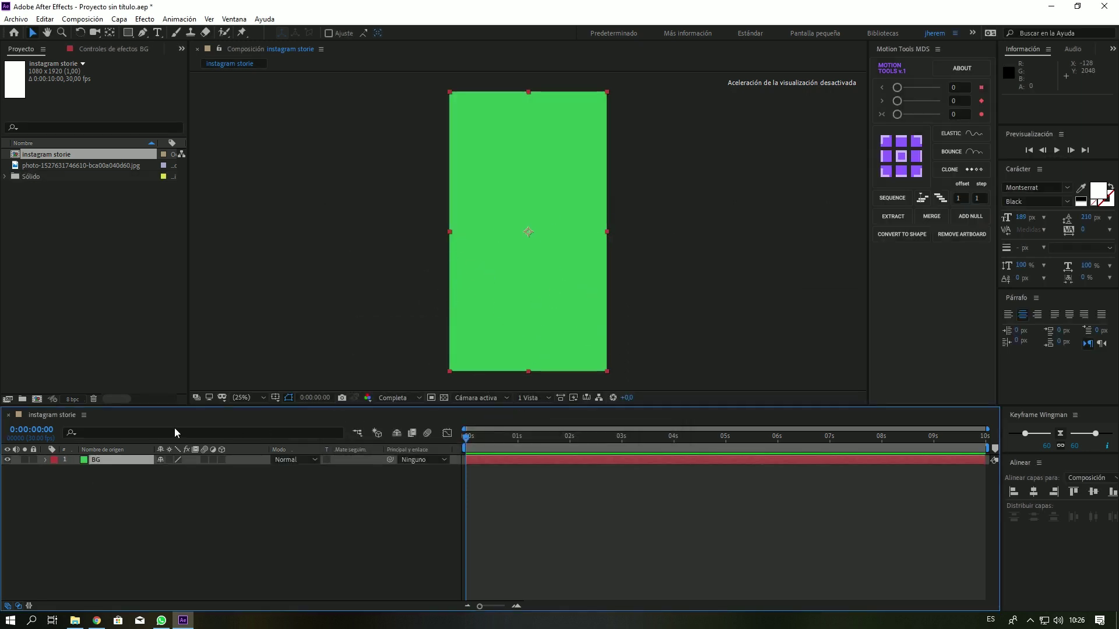
click(119, 19)
click(129, 442)
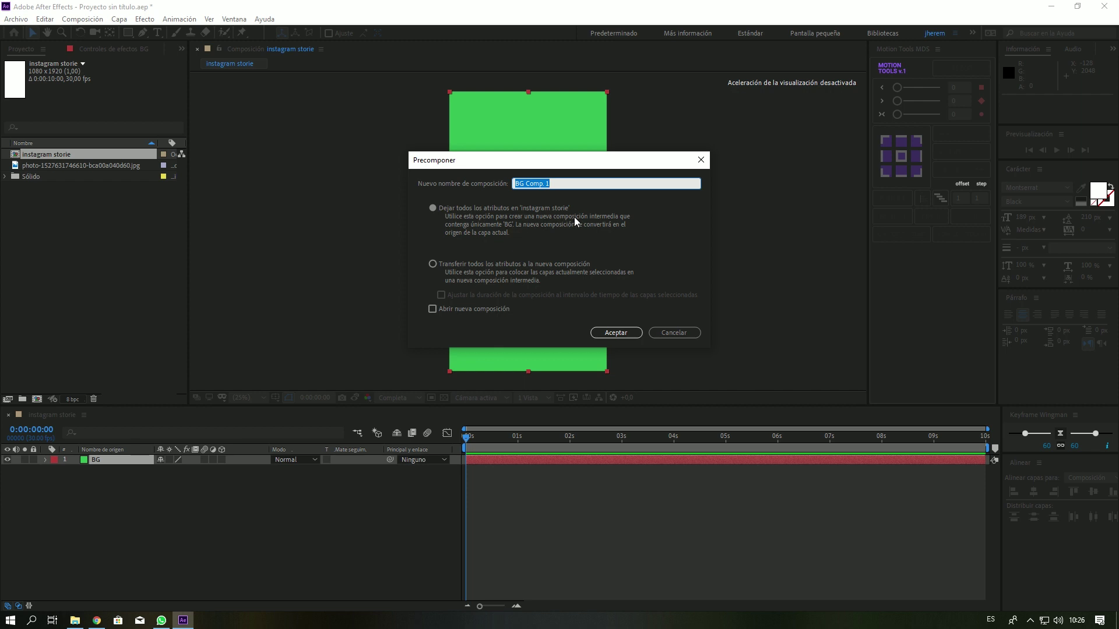
Step: Nest the solid as a BG composition, then delete the green solid inside it
text(BG)
click(615, 333)
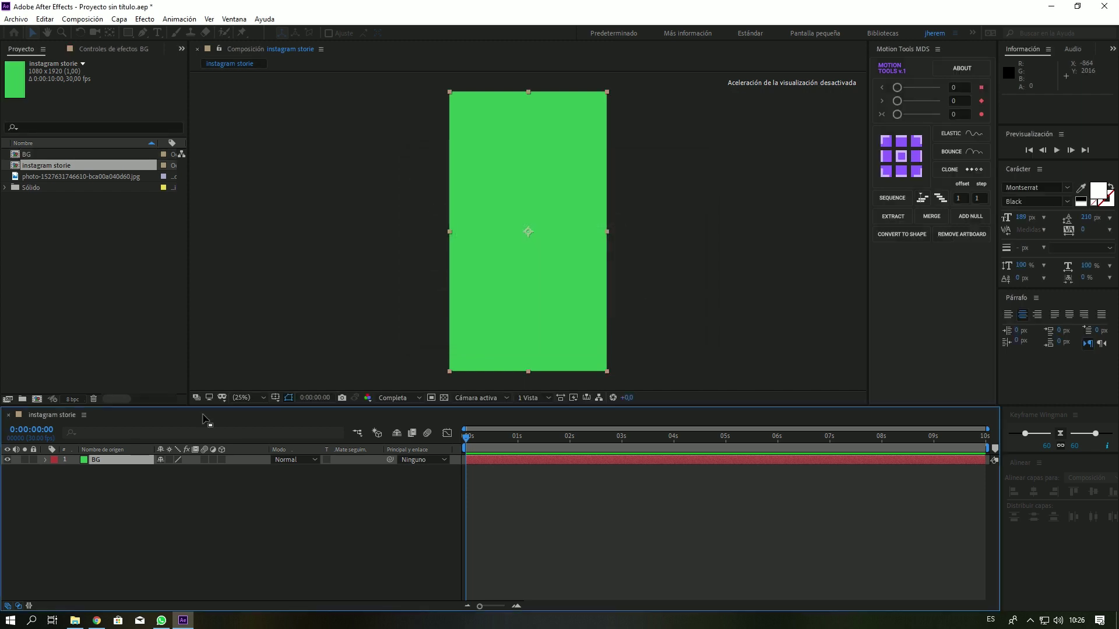
double_click(91, 461)
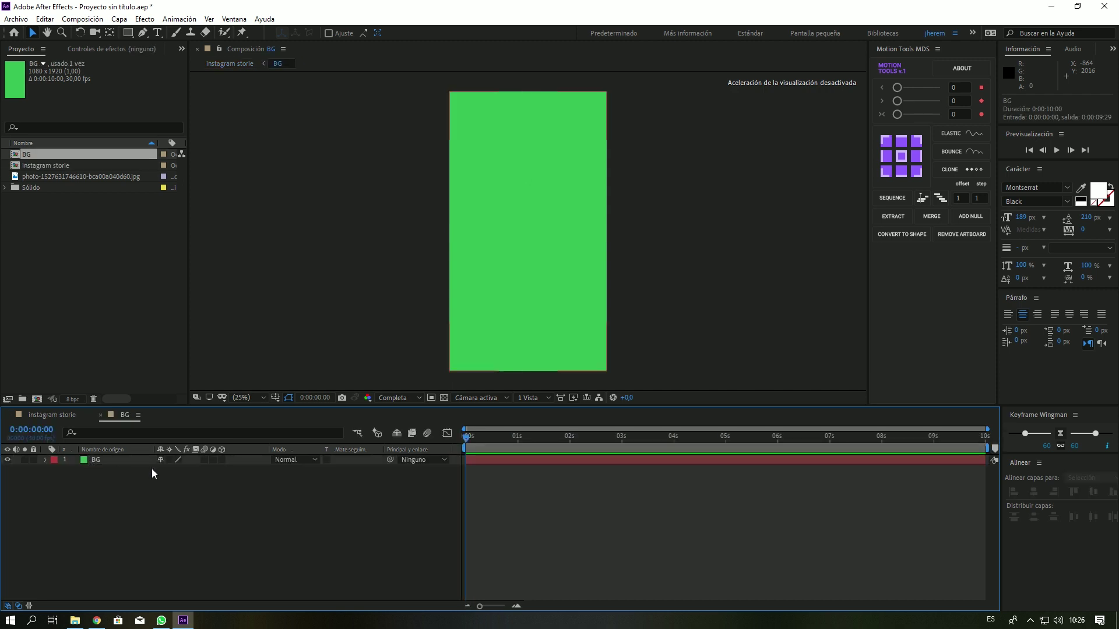
click(584, 186)
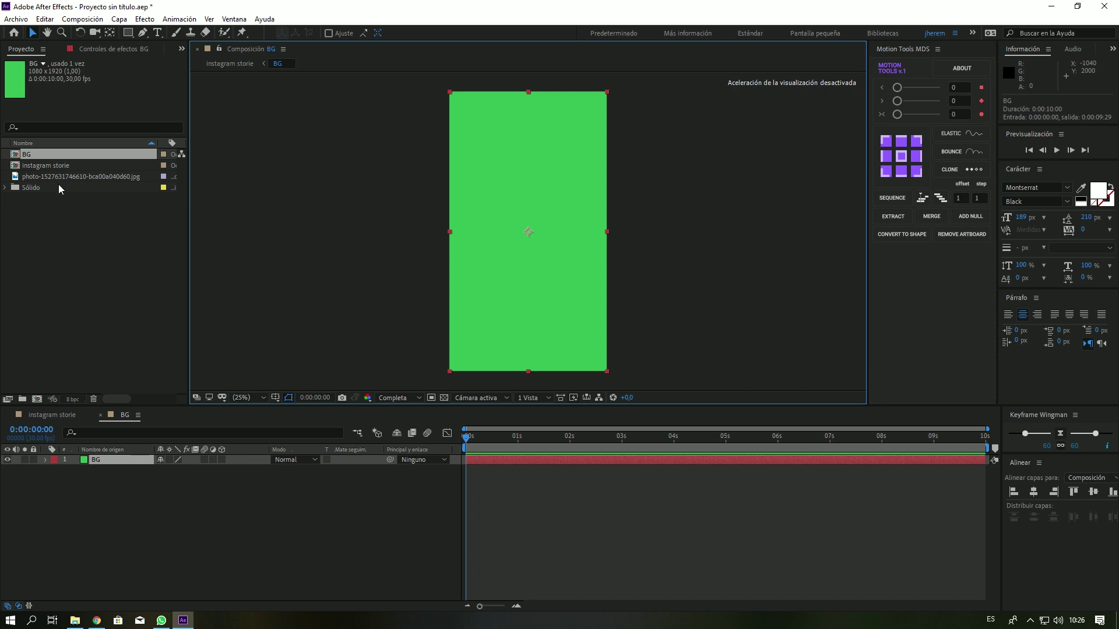
key(Delete)
Step: Place the street photo in BG and scale it to about 207% to fill the frame
drag(62, 180, 88, 479)
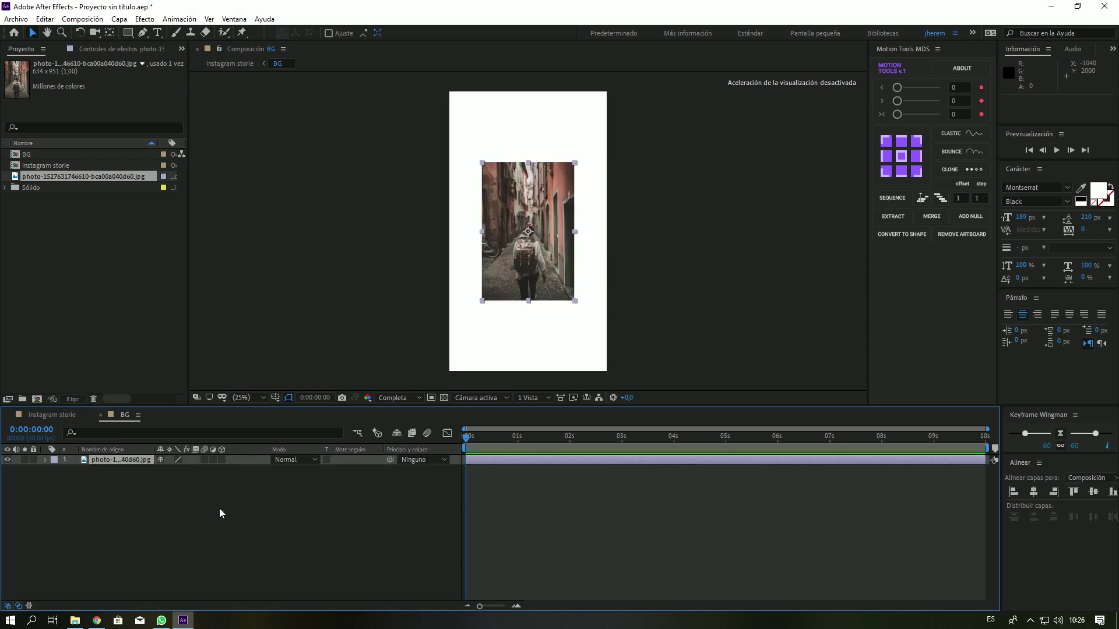
key(s)
drag(173, 470, 258, 469)
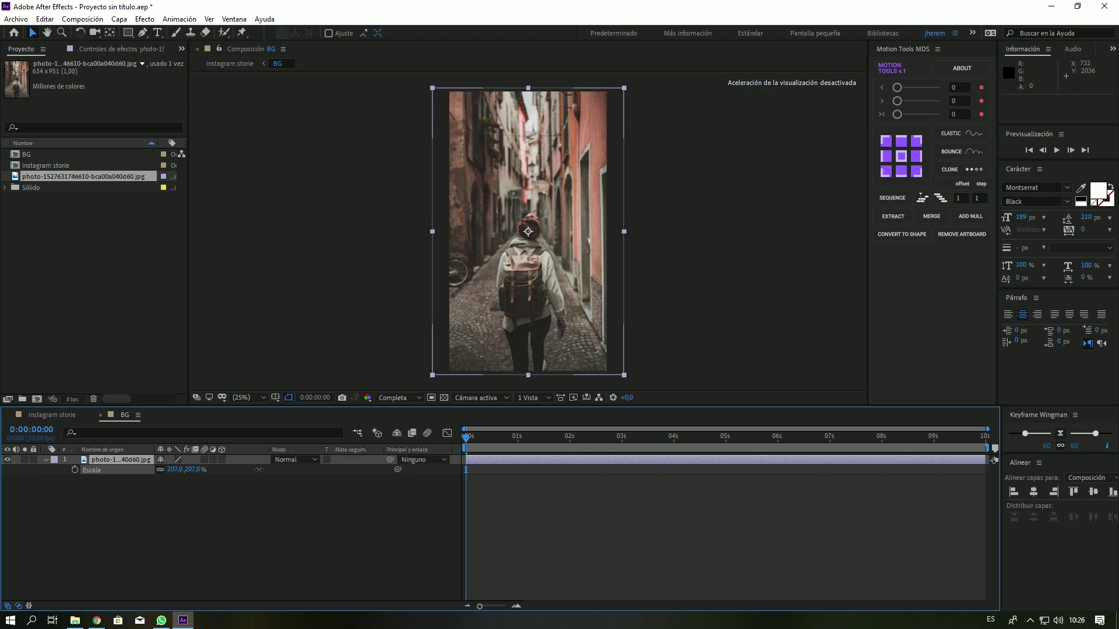
Step: Check the BG layer in instagram storie, then reopen BG and select the photo layer
click(236, 65)
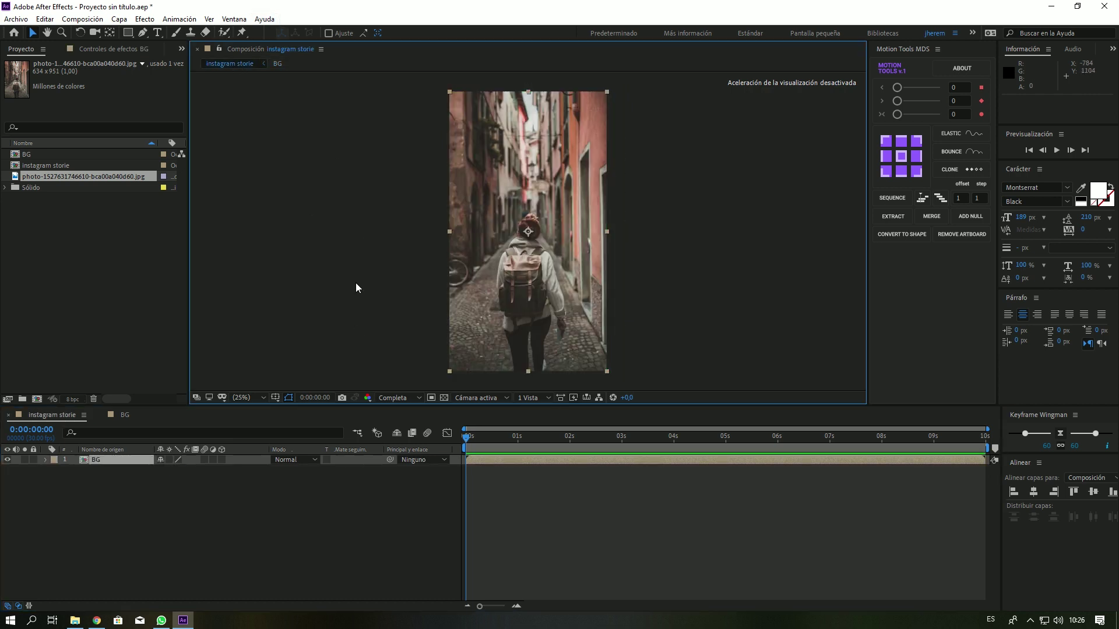
drag(466, 437, 533, 438)
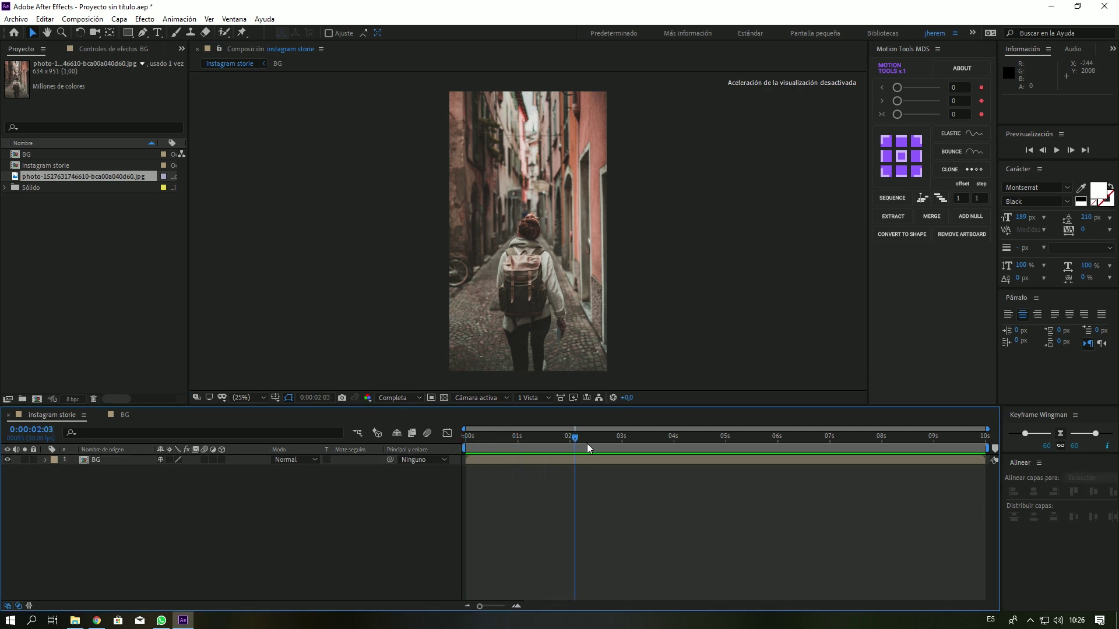
key(Home)
click(491, 460)
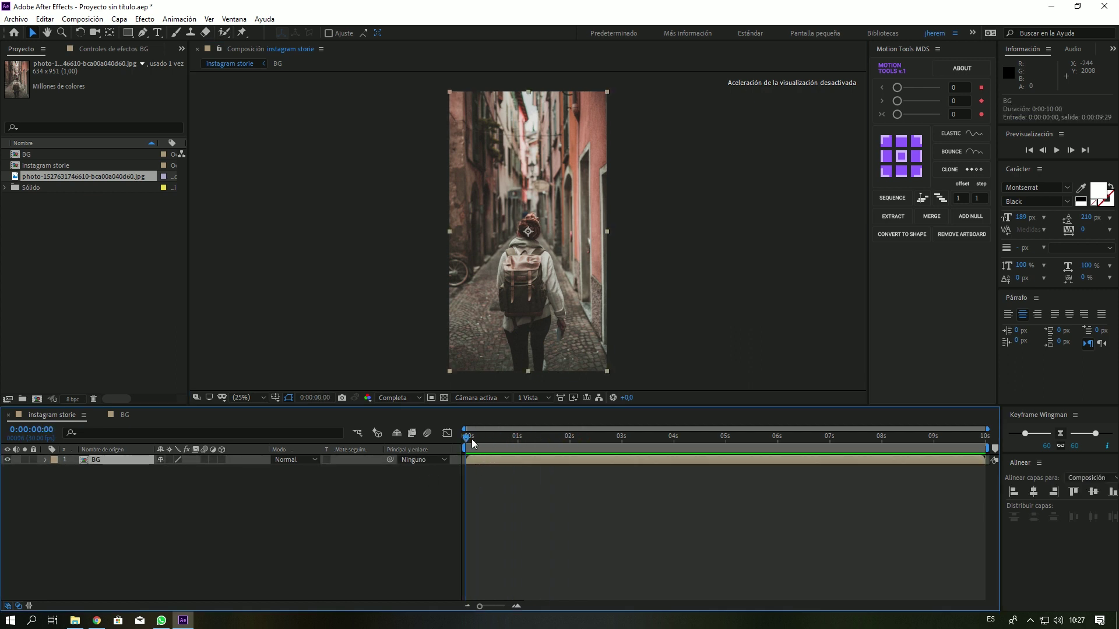
mouse_move(469, 440)
mouse_down()
mouse_move(560, 439)
mouse_move(466, 438)
mouse_up()
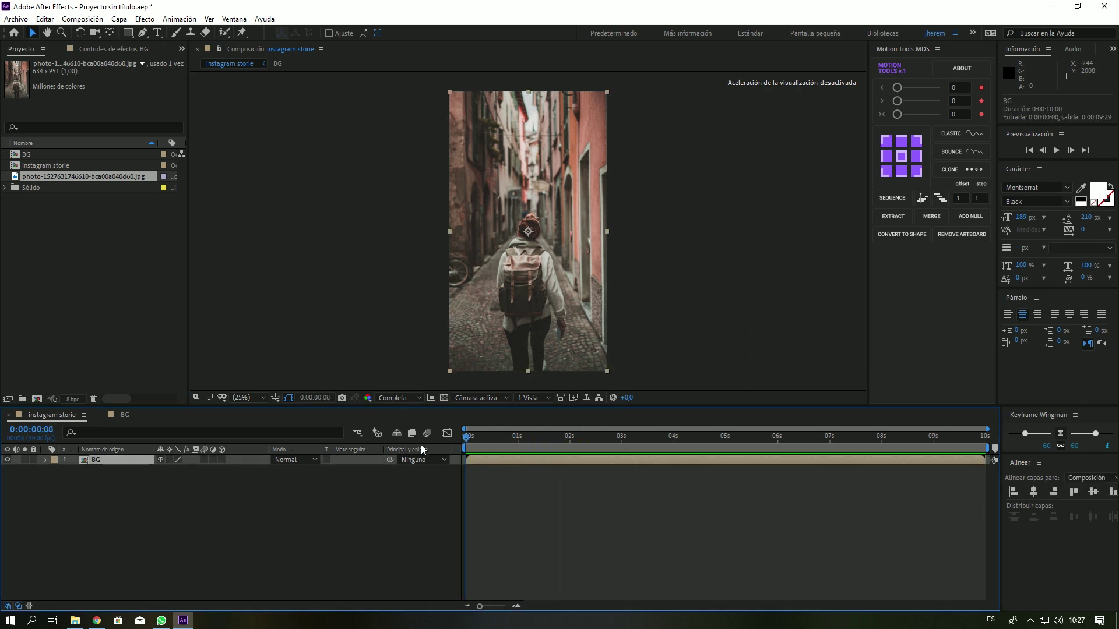
click(124, 415)
click(128, 460)
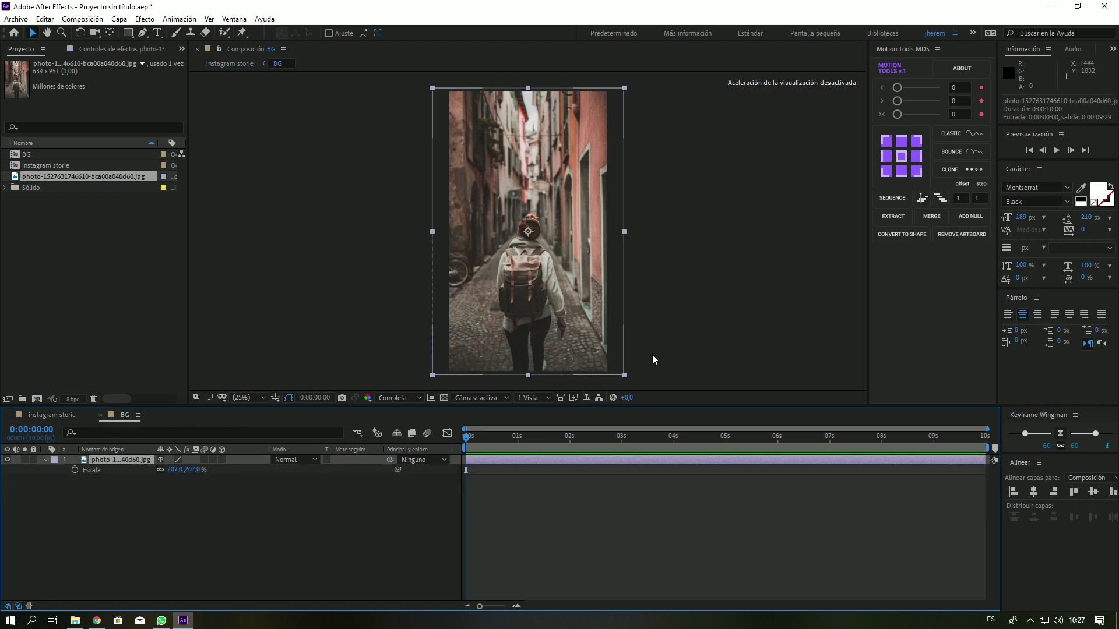
Step: Keyframe the photo's Scale from 323% at 0s to 207% at about 1s, eased
click(75, 470)
drag(466, 469, 540, 469)
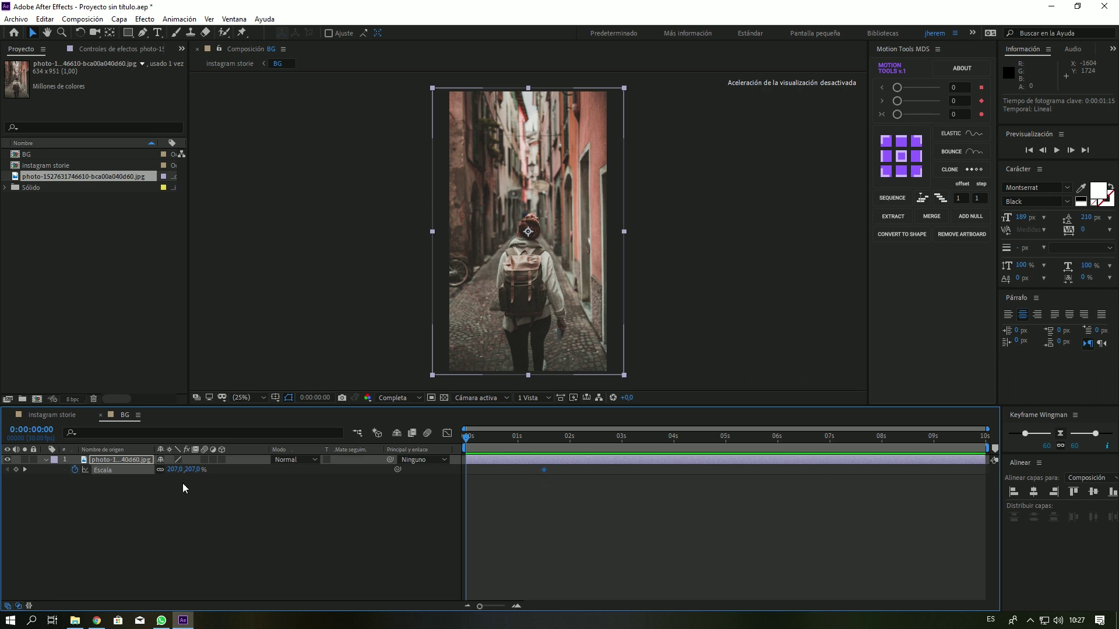
drag(184, 470, 264, 477)
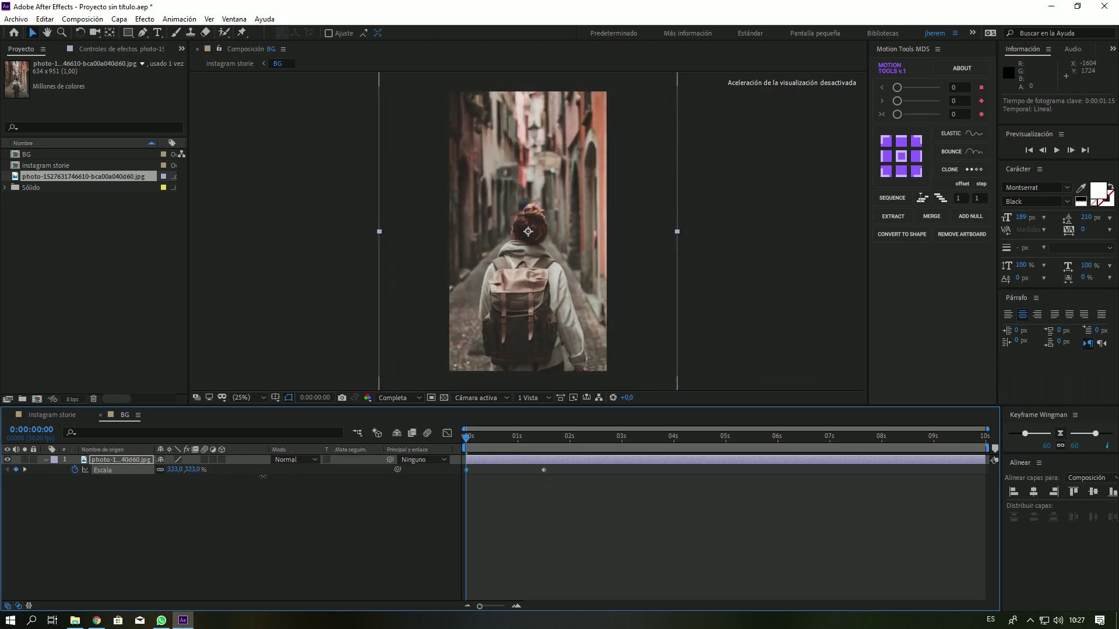
drag(558, 475, 401, 487)
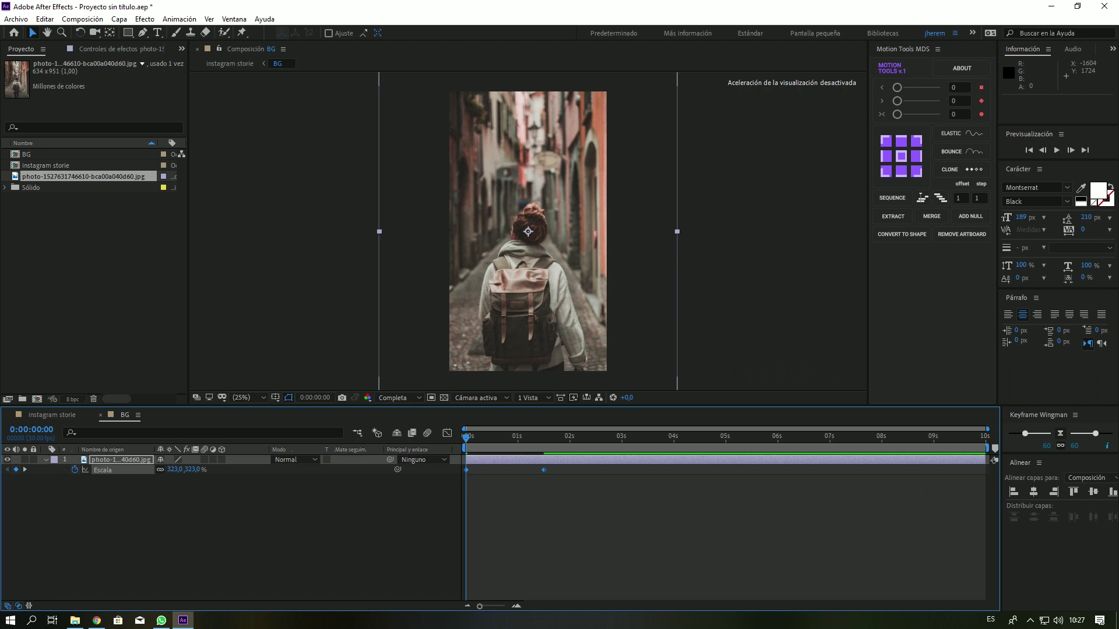
click(1061, 438)
Step: Preview the zoom and return to instagram storie at about 2 seconds
click(783, 526)
key(space)
key(space)
click(242, 69)
key(space)
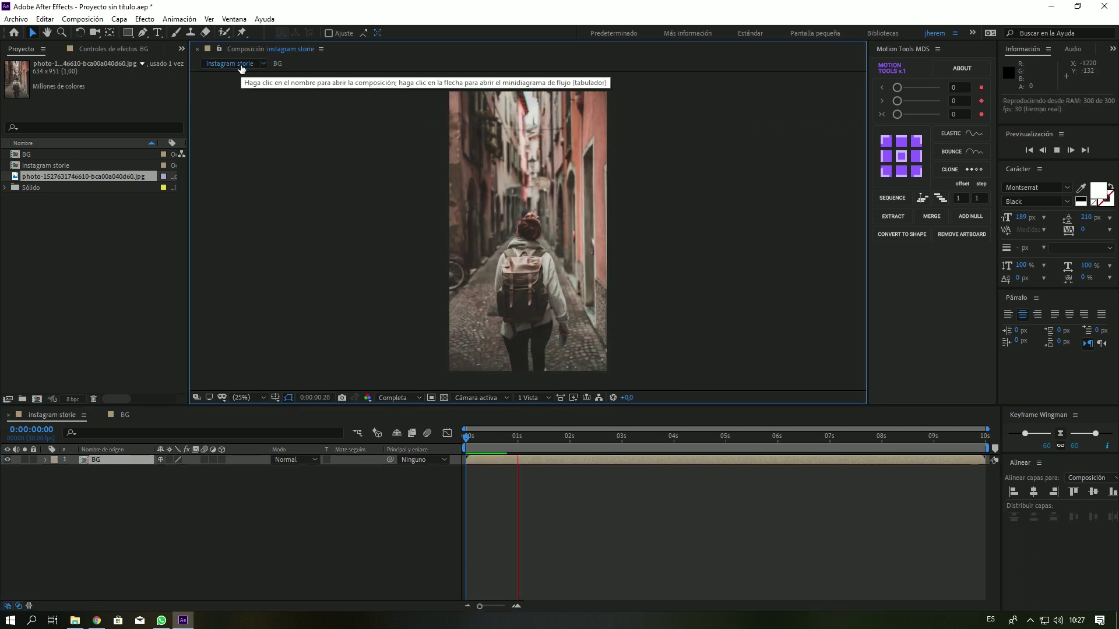
drag(505, 438, 566, 438)
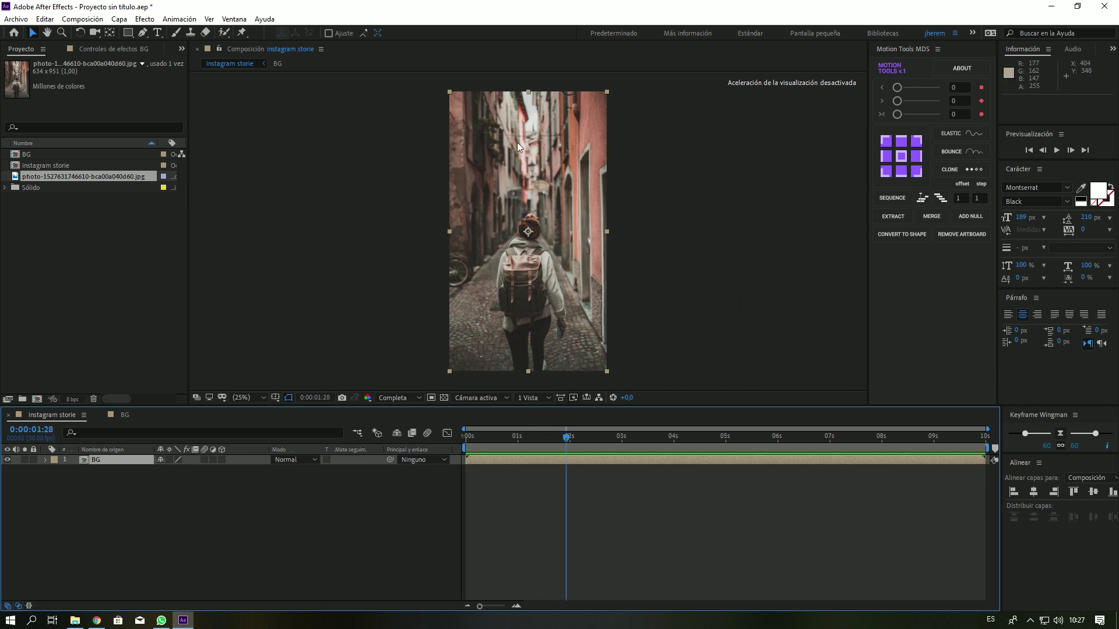
click(287, 569)
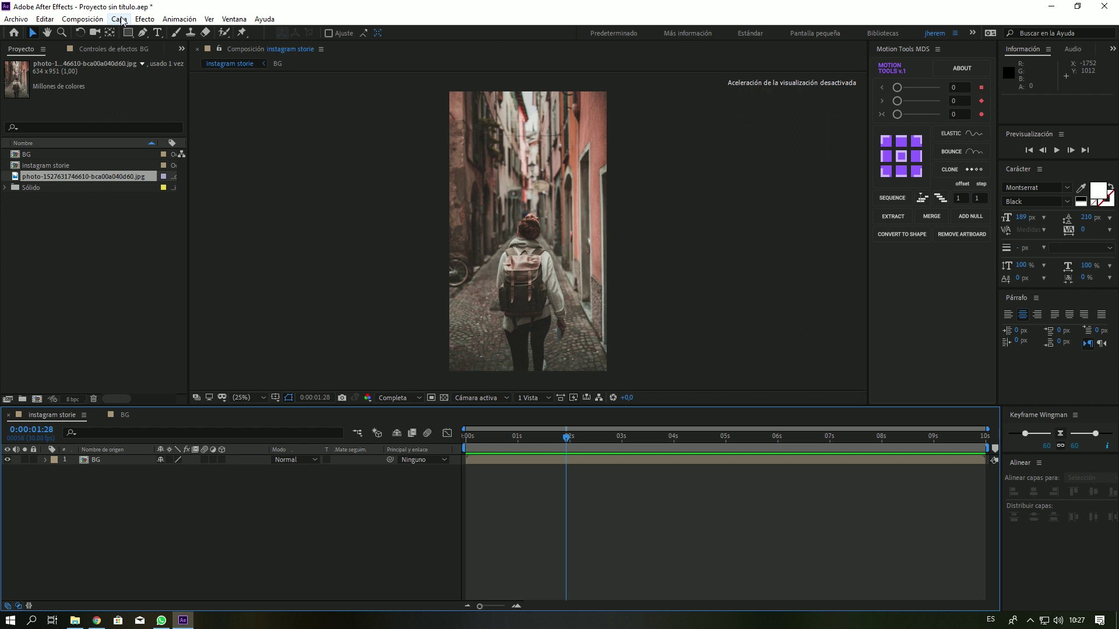
Step: Type the two-line title 'TRAVEL' / 'OF WORLD' over the photo, correcting the typos
click(119, 20)
mouse_move(138, 33)
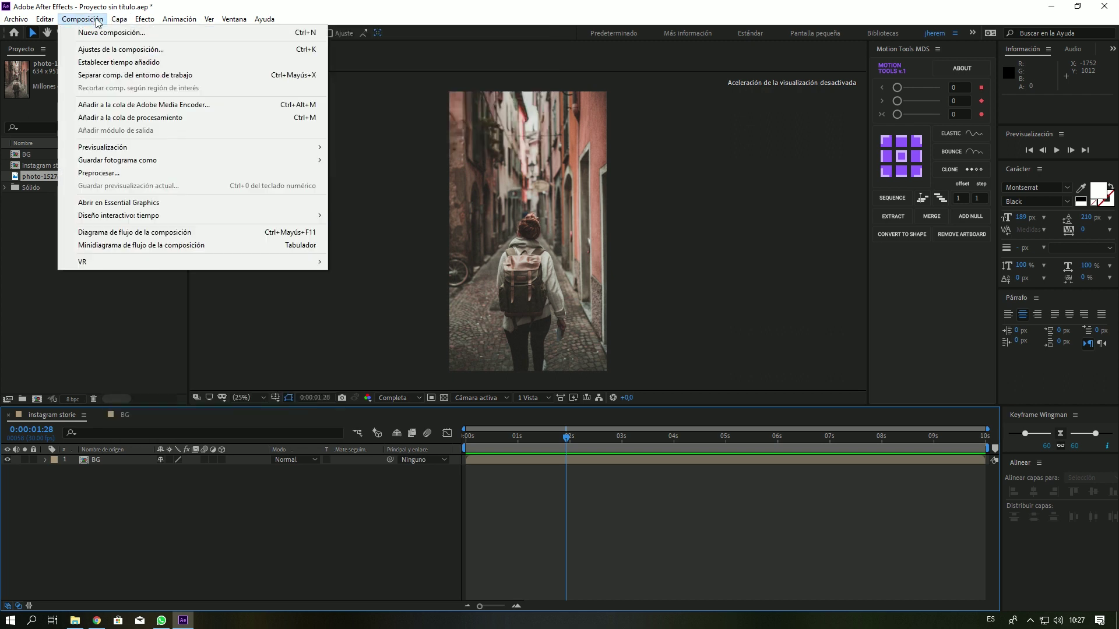
click(119, 19)
click(156, 33)
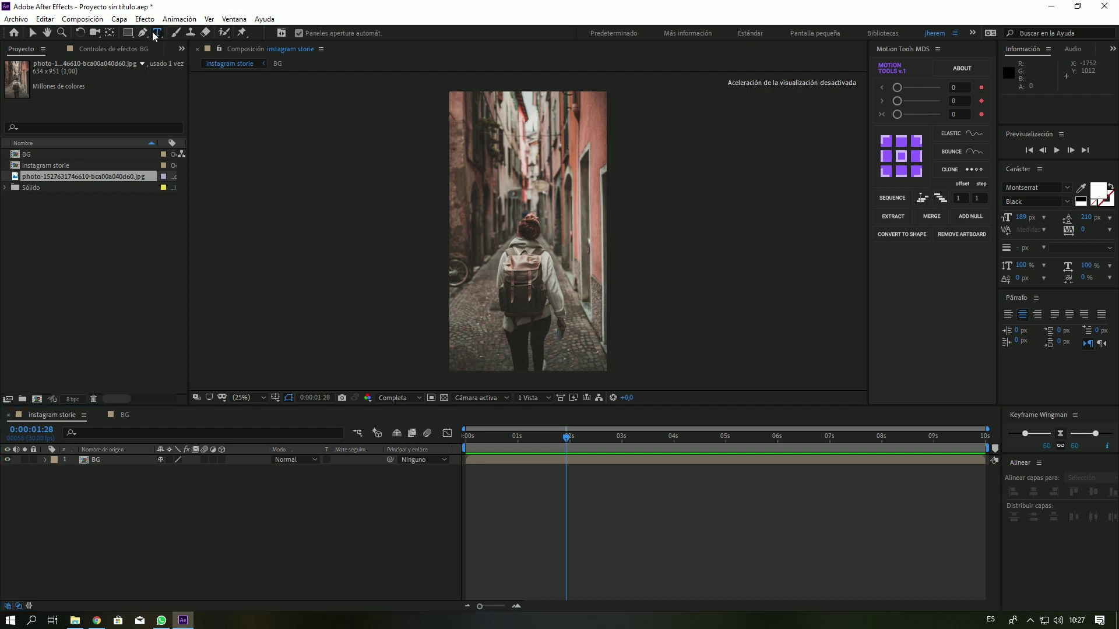
click(540, 183)
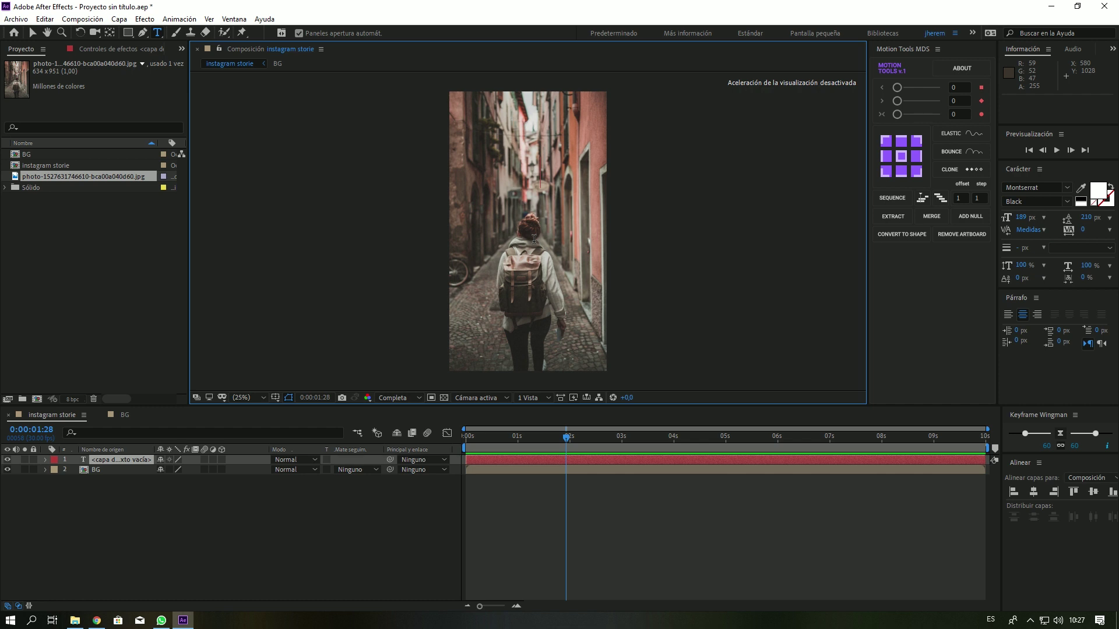
text(TRE¡AVE)
key(BackSpace)
key(BackSpace)
key(BackSpace)
key(BackSpace)
text(VEL)
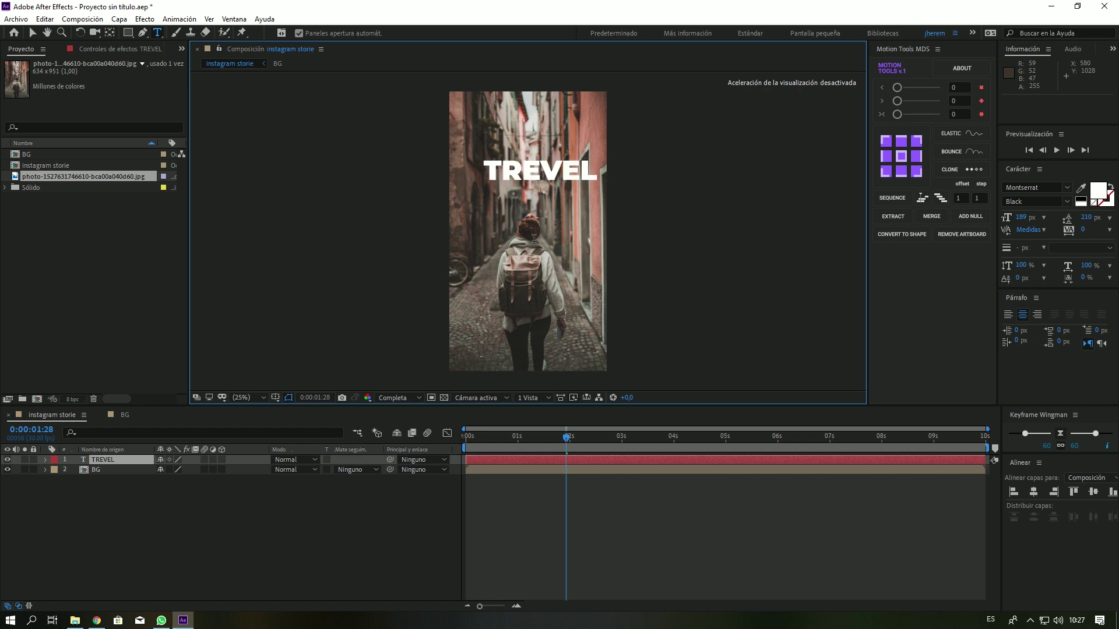
key(BackSpace)
key(BackSpace)
key(BackSpace)
key(BackSpace)
text(AVEL)
key(Return)
text(OF WORLD)
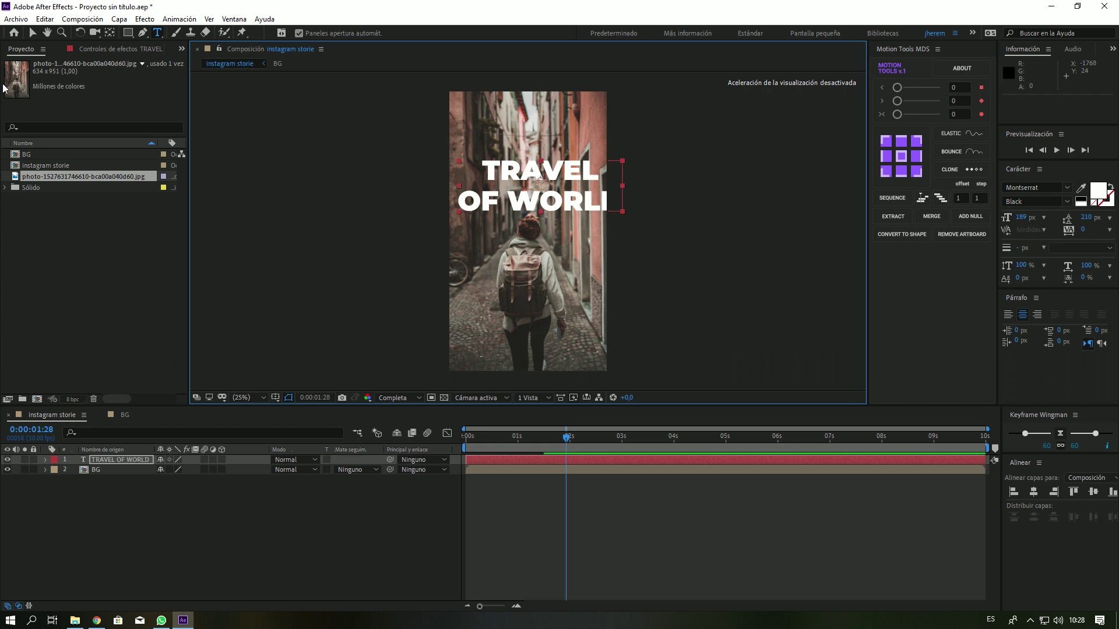
click(33, 32)
Step: Shrink the title to about 64% and delete its OF WORLD line, leaving TRAVEL
drag(552, 179, 544, 177)
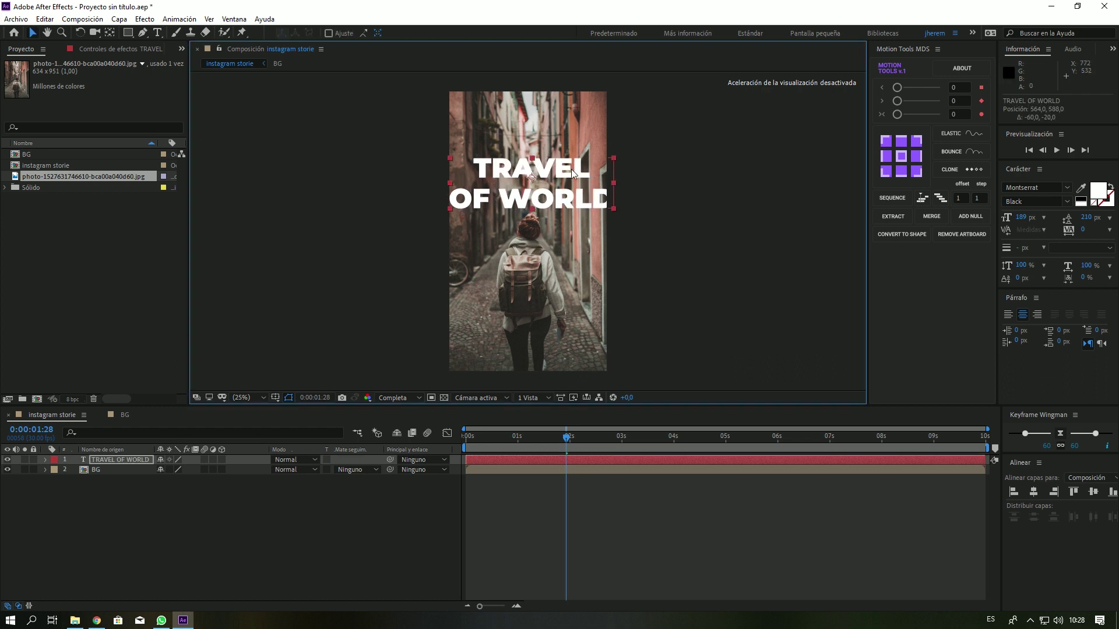
click(613, 156)
click(598, 163)
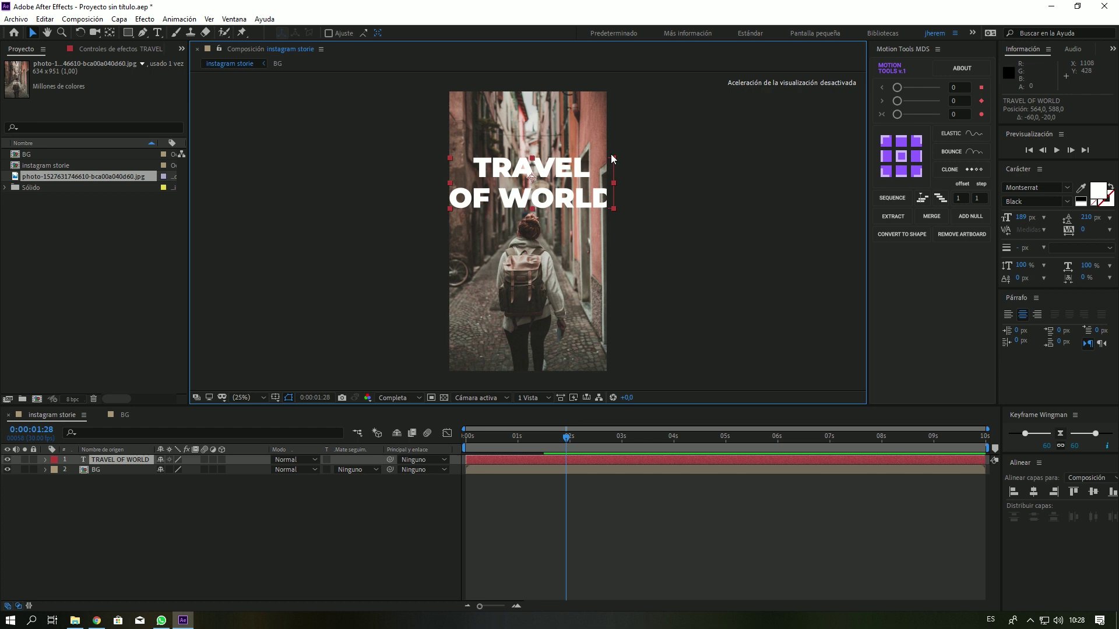
drag(611, 158, 584, 165)
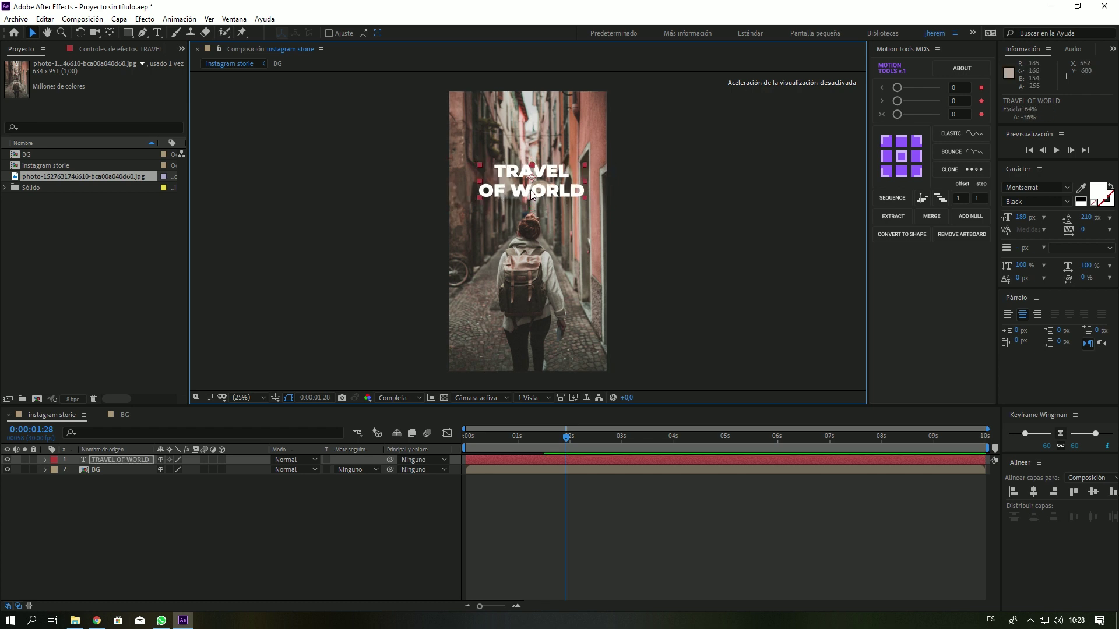
double_click(557, 173)
drag(478, 191, 586, 190)
key(BackSpace)
key(Escape)
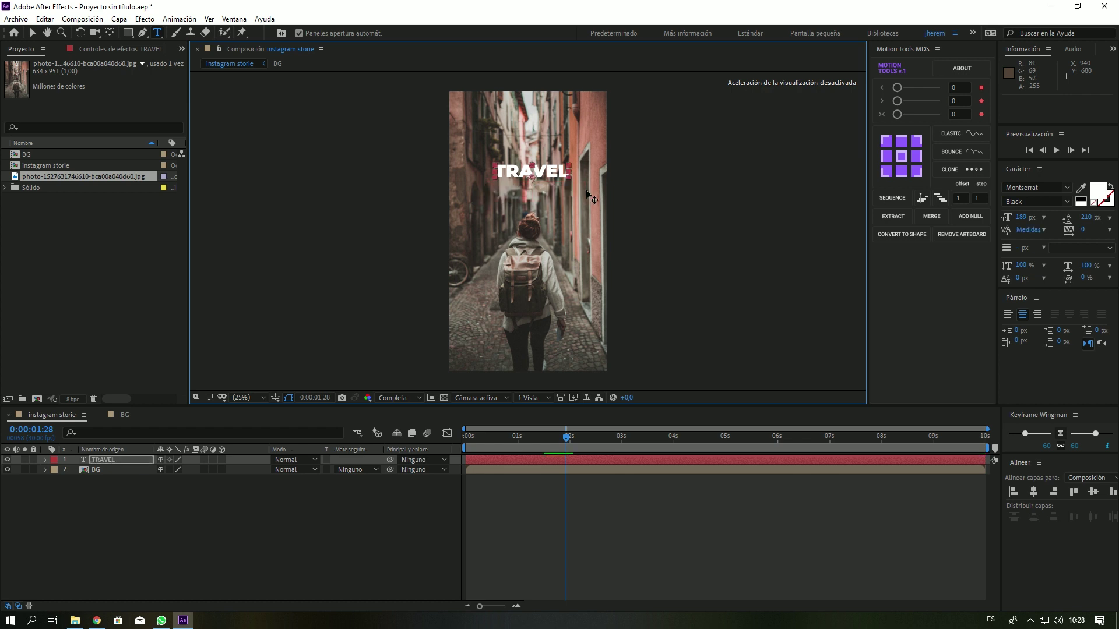
Step: Duplicate the TRAVEL layer, move the copy below and retype it as 'OF WORLD'
click(110, 459)
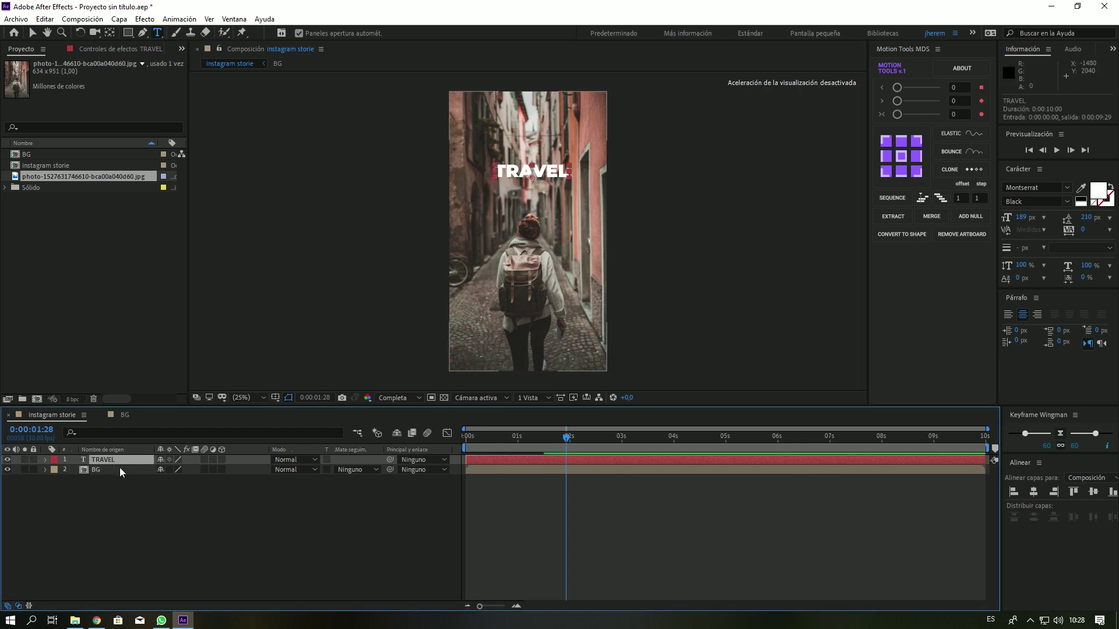
key(ctrl+d)
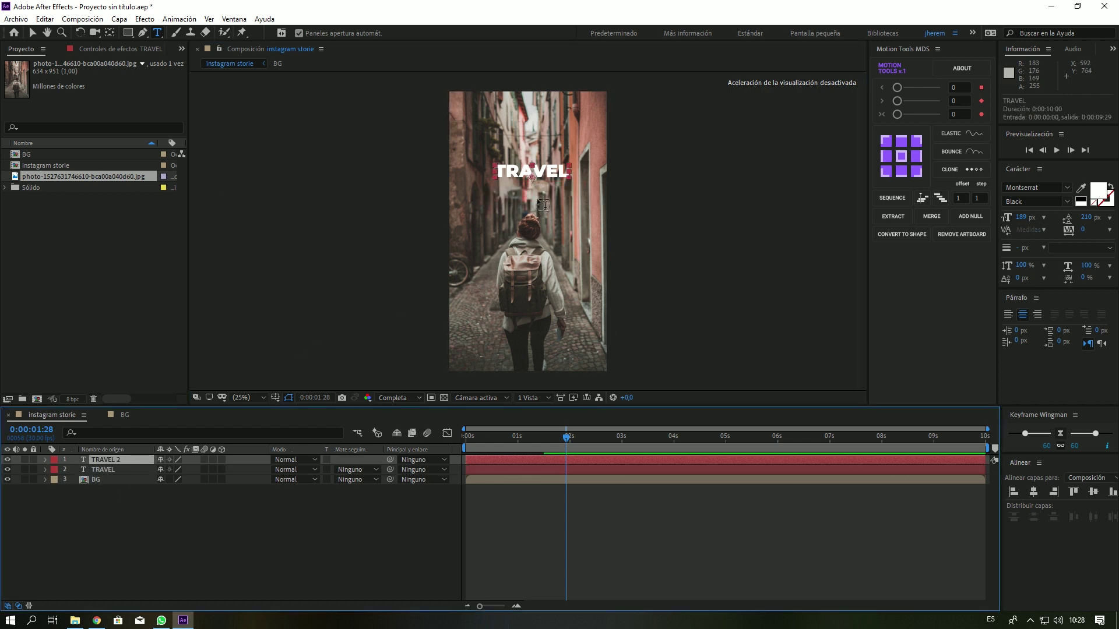
key(v)
drag(548, 175, 549, 198)
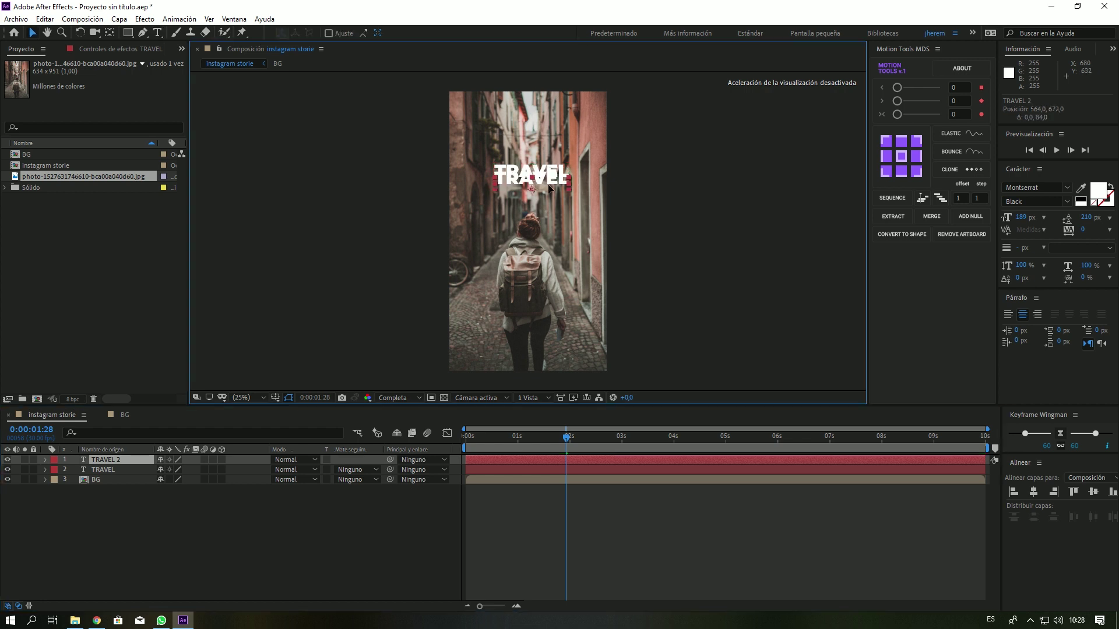
double_click(549, 198)
text(OF WORLD)
key(Escape)
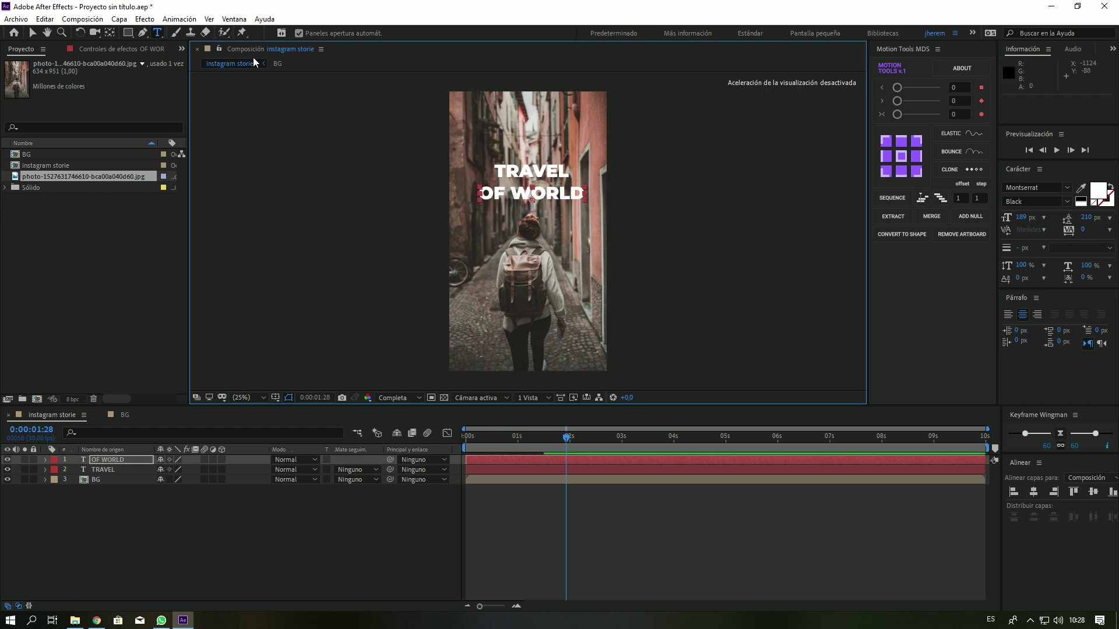
Step: Centre both title lines with safe guides and snapping, and move them up in the frame
click(32, 32)
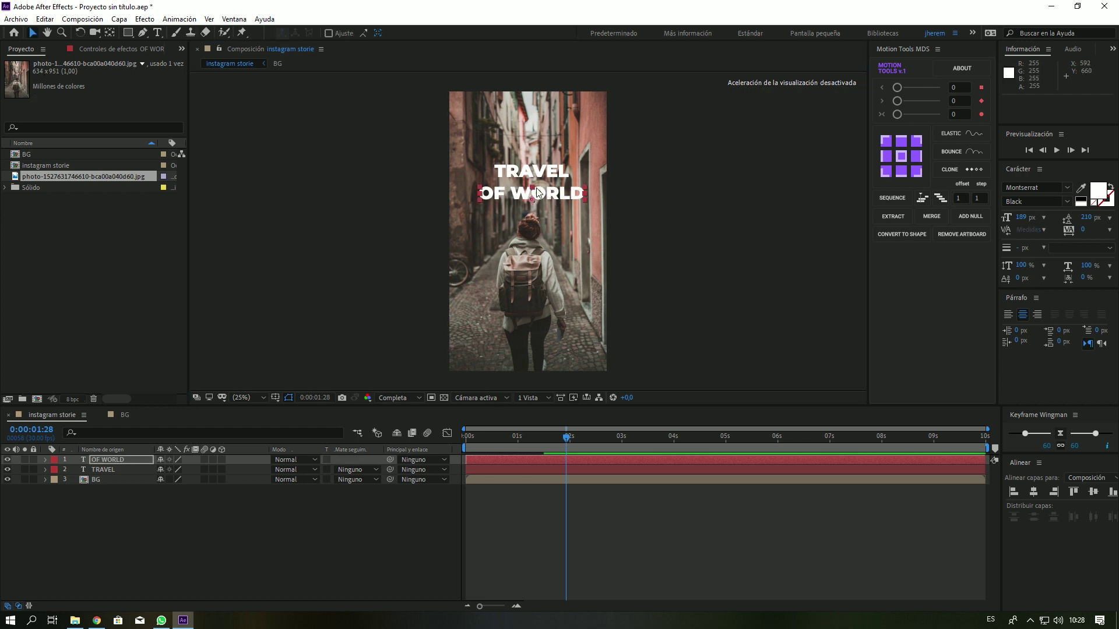
drag(549, 187, 548, 183)
shift+click(551, 174)
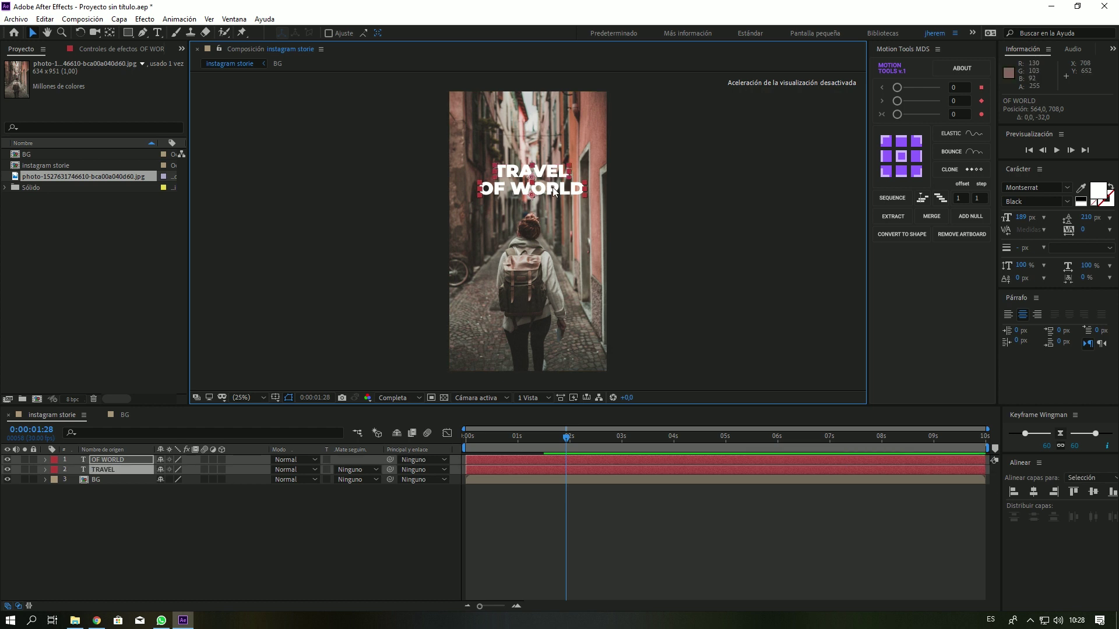
key(apostrophe)
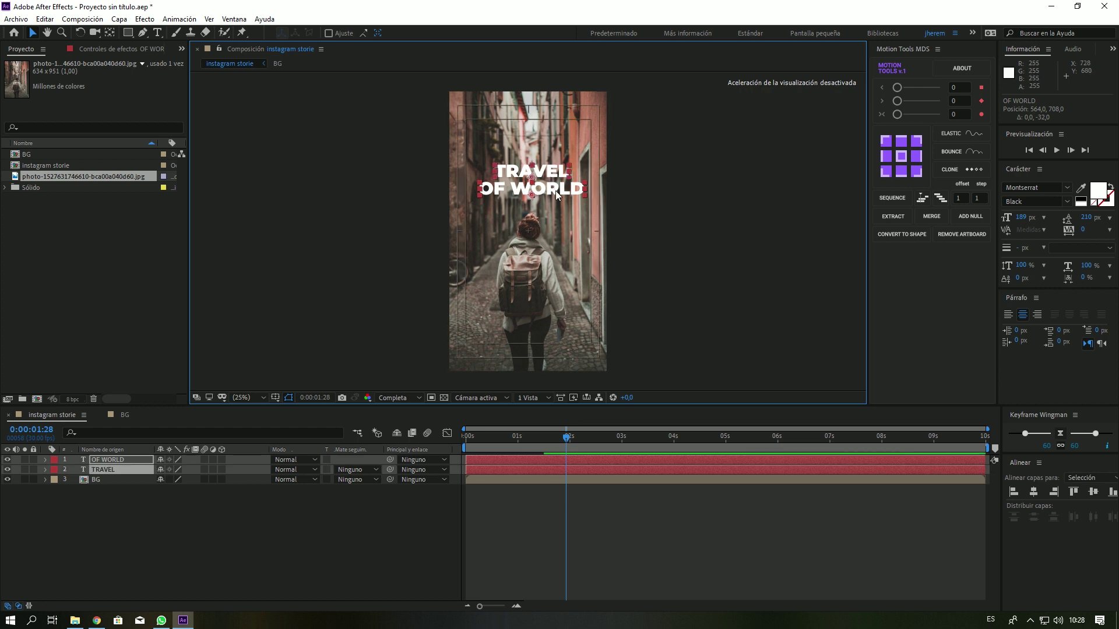
drag(551, 192, 544, 195)
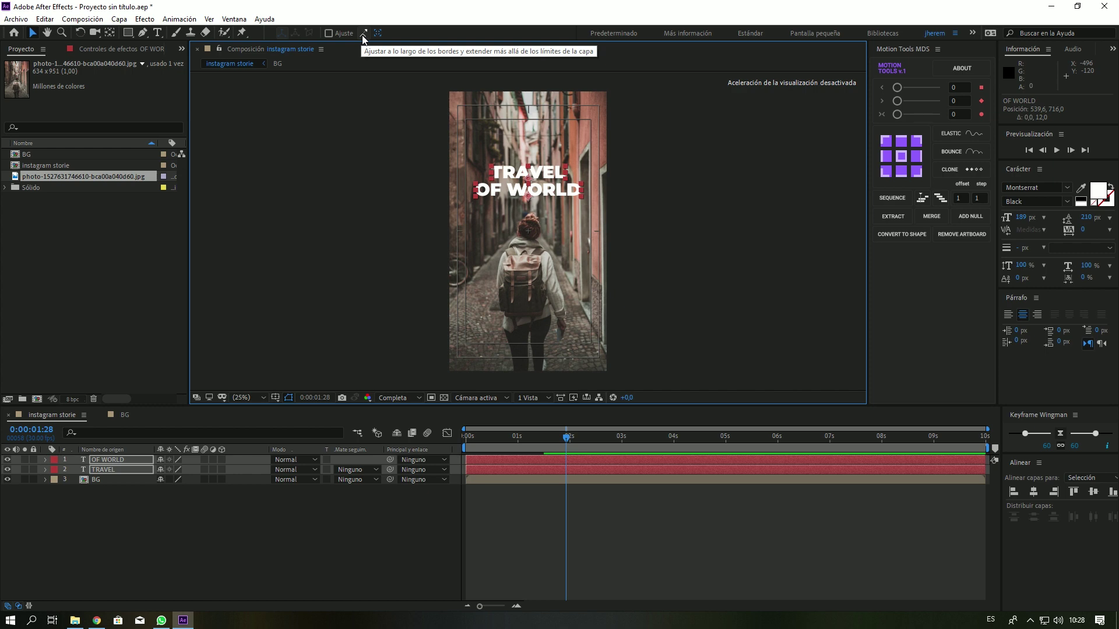
click(363, 34)
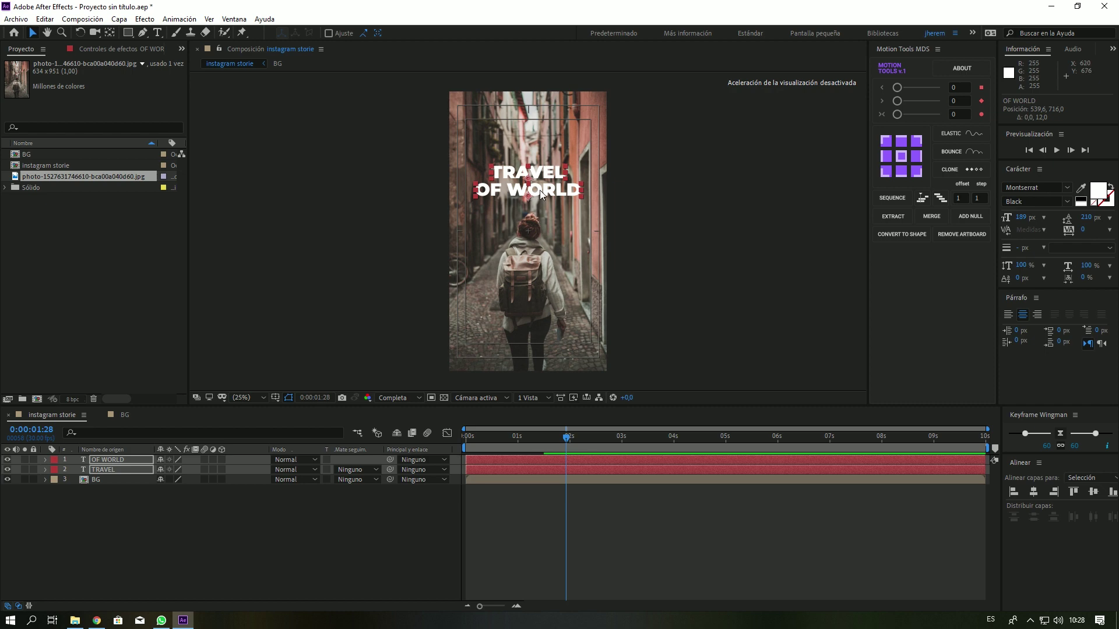
drag(540, 190, 538, 146)
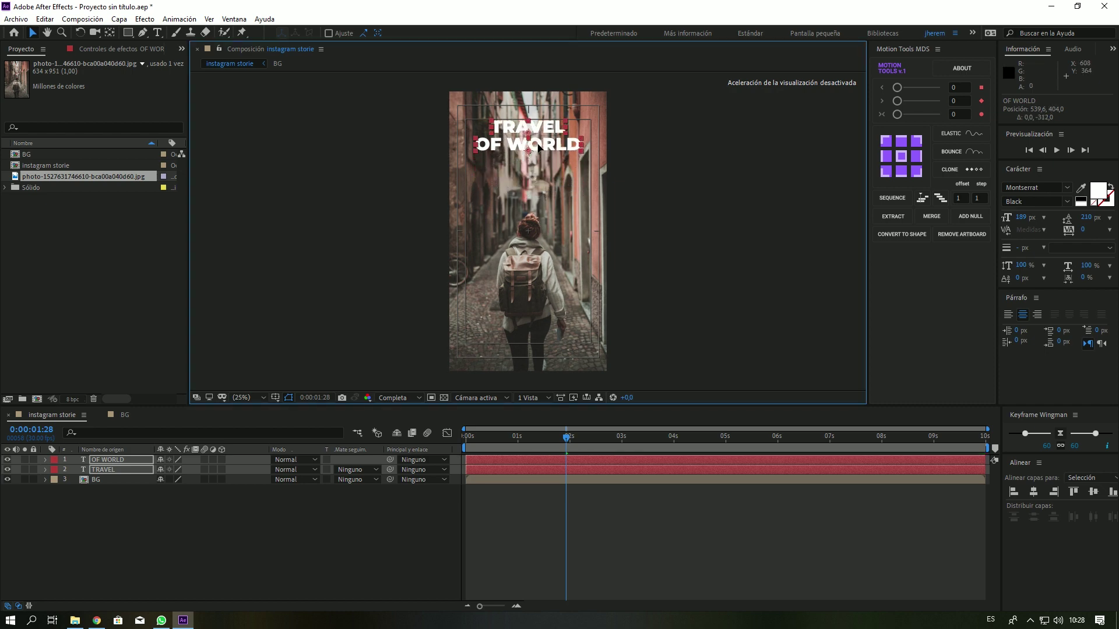
mouse_move(539, 147)
mouse_down()
mouse_move(540, 125)
mouse_move(541, 159)
mouse_up()
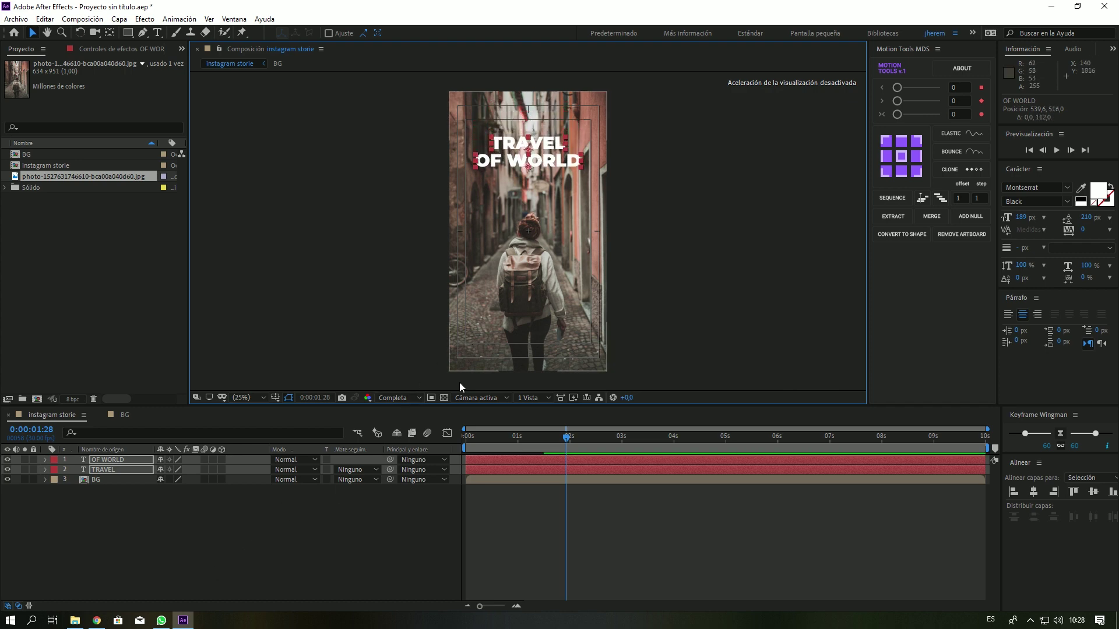
click(326, 517)
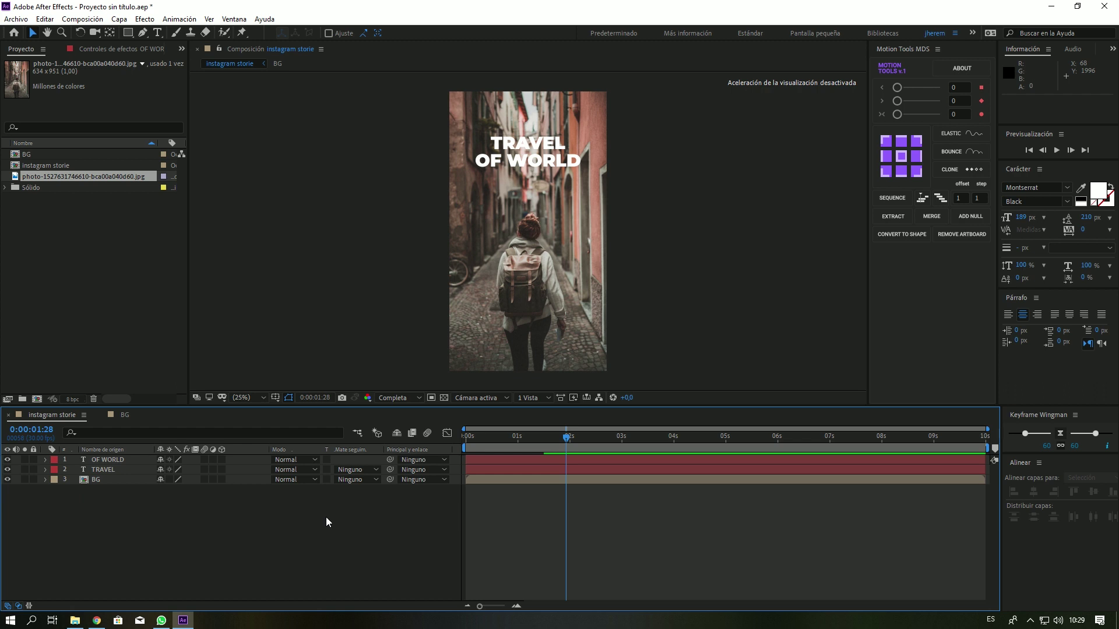
click(117, 468)
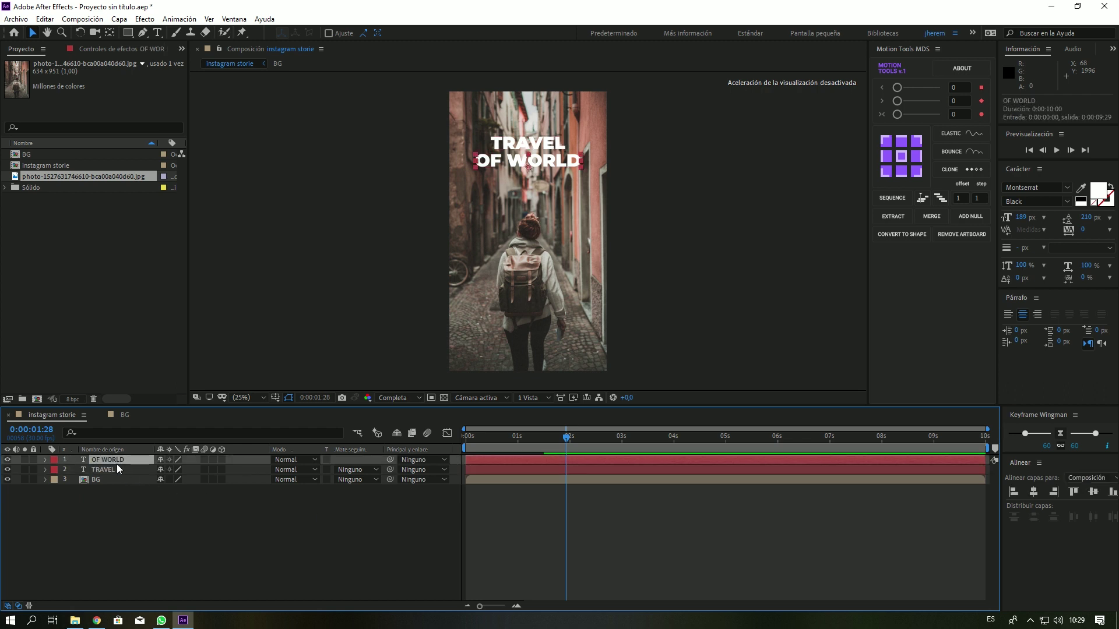
shift+click(114, 462)
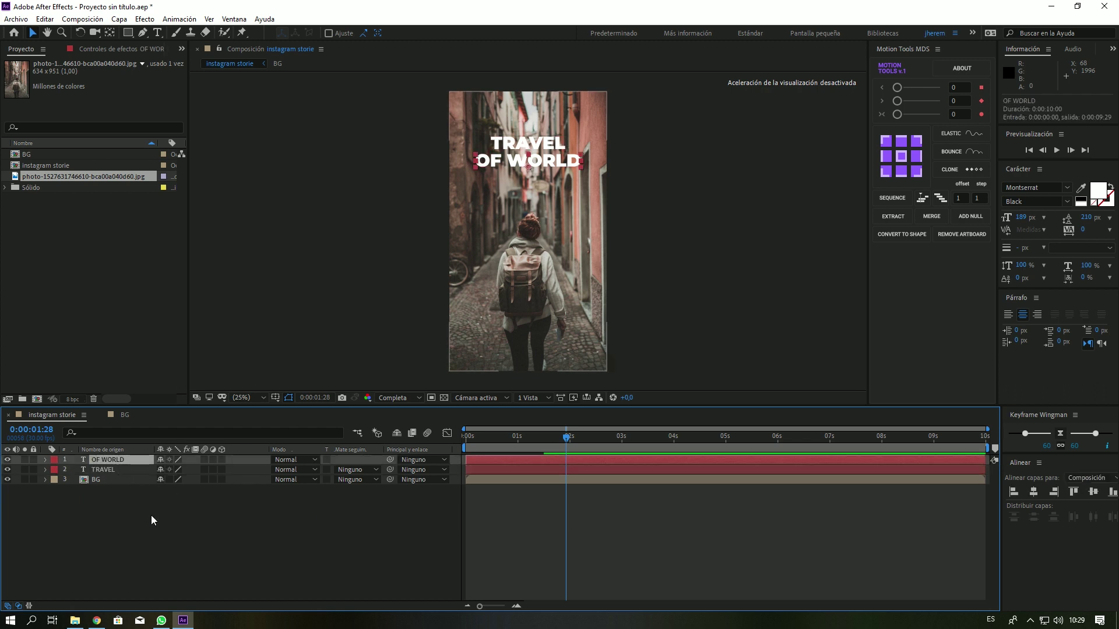
click(170, 542)
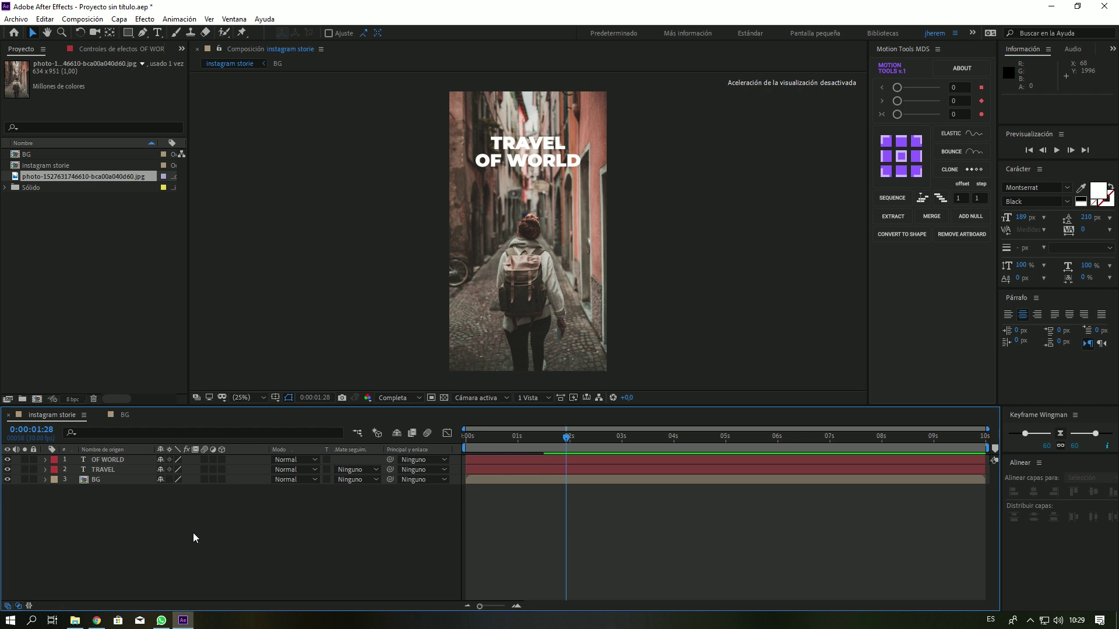
key(ctrl+t)
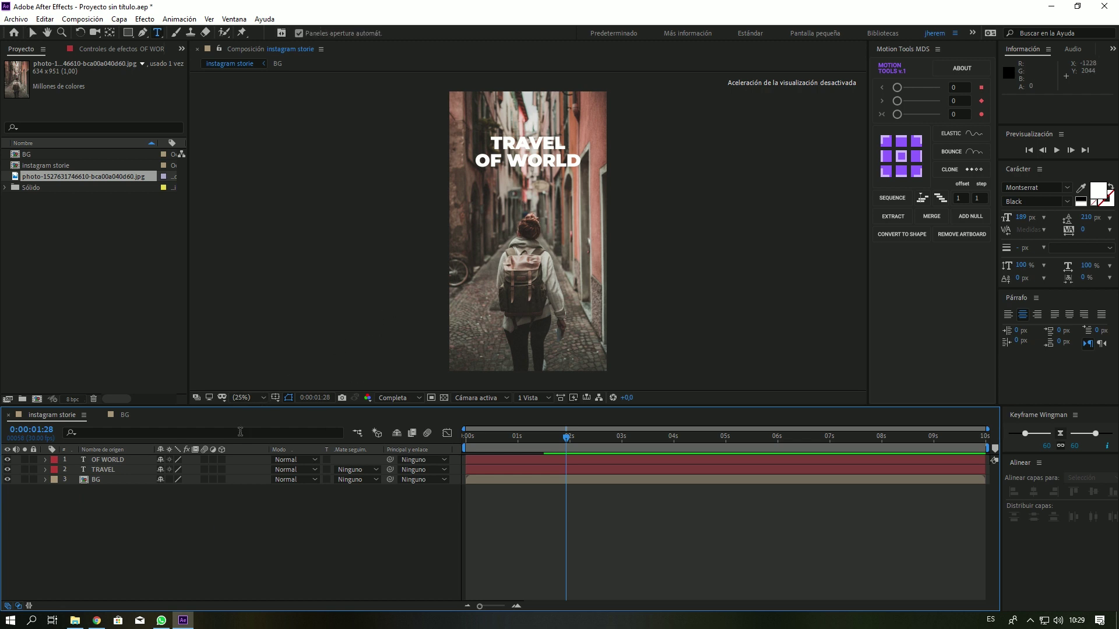
Step: Create a green solid 'box', squash it into a thin bar and place it behind TRAVEL
key(ctrl+y)
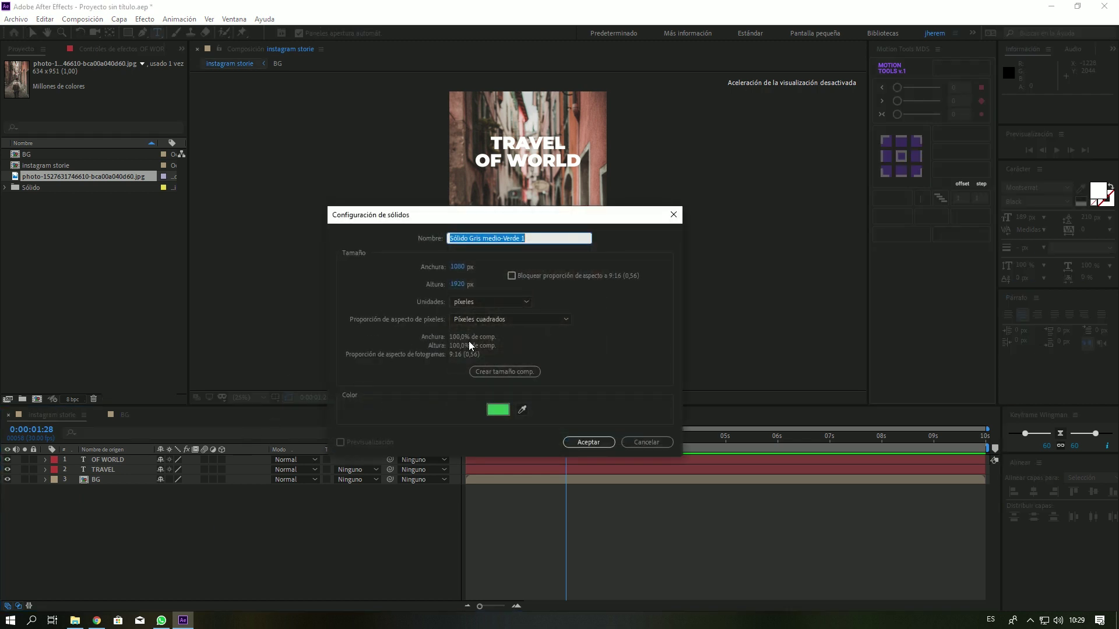
text(box)
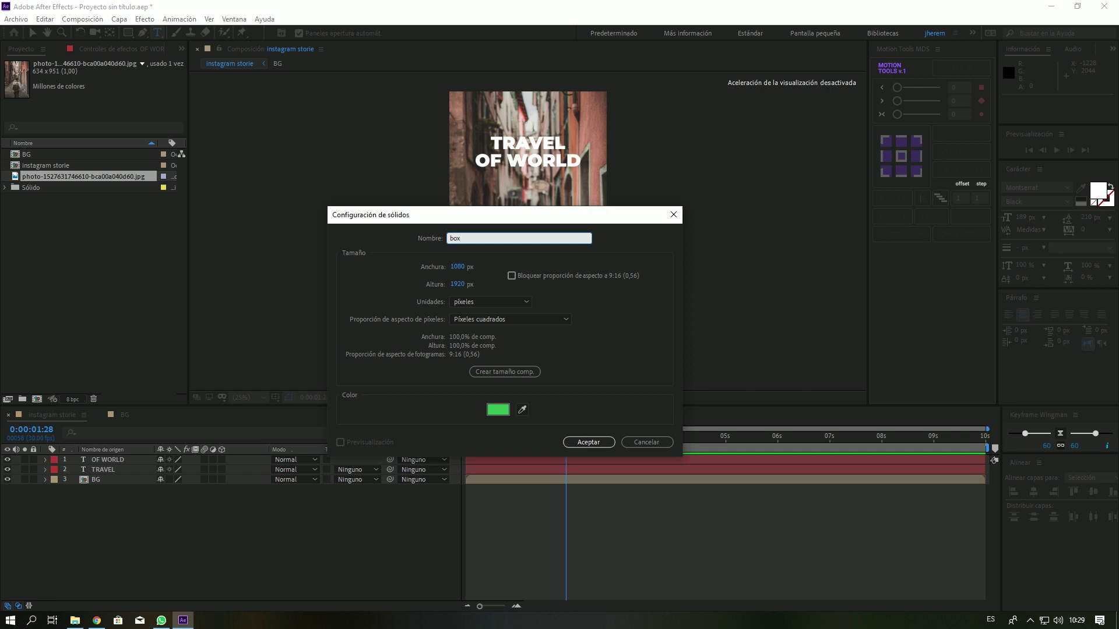
key(Return)
click(32, 34)
drag(529, 93, 553, 221)
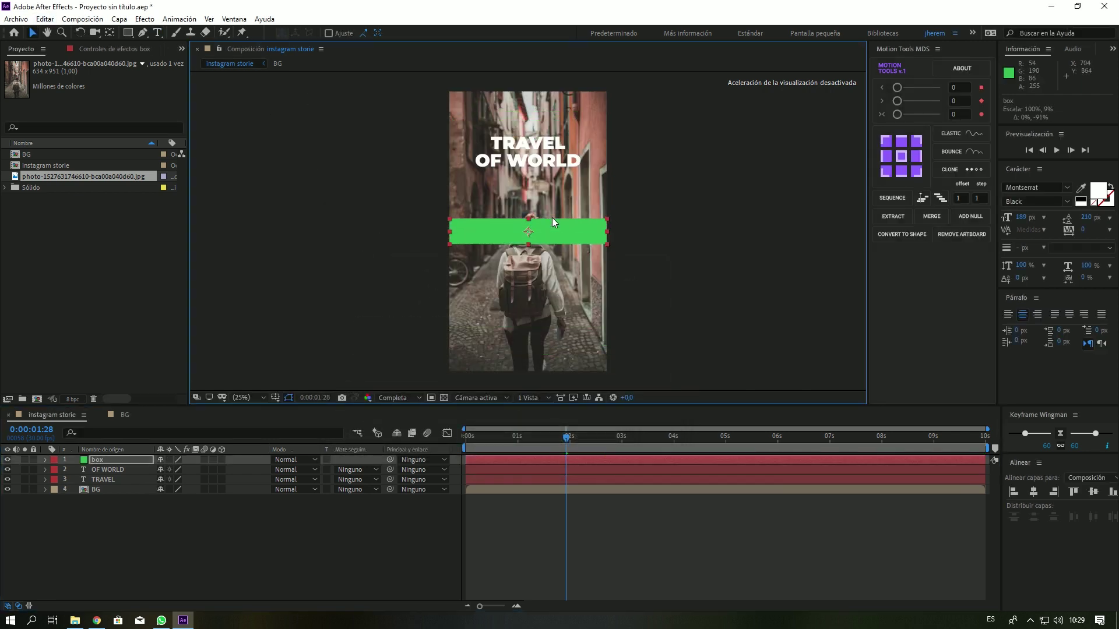
drag(99, 460, 104, 482)
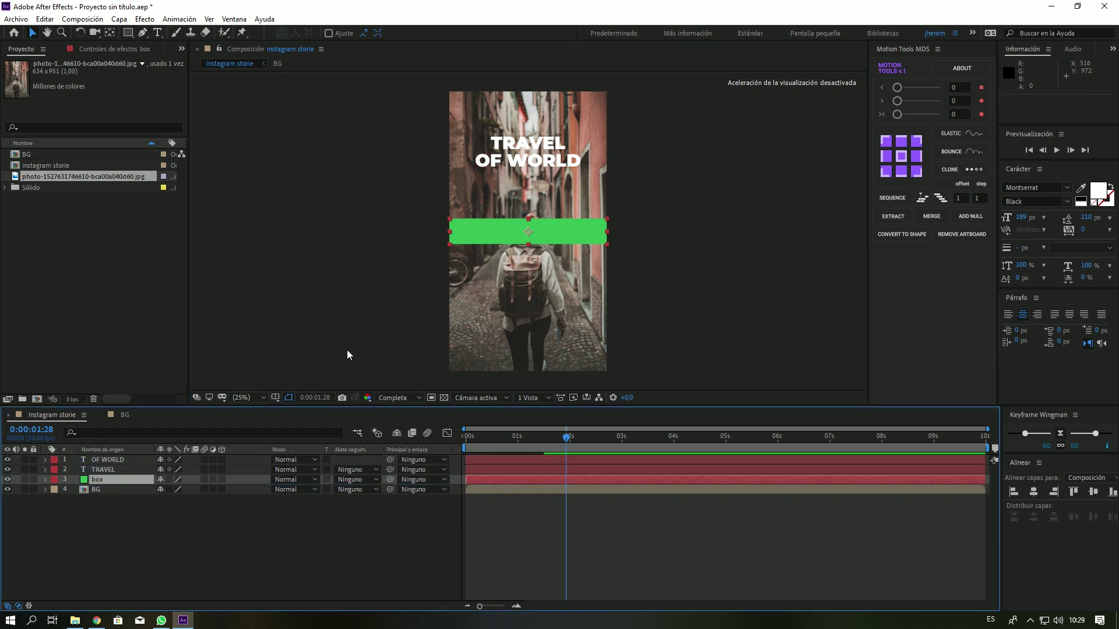
mouse_move(558, 232)
mouse_down()
mouse_move(558, 144)
mouse_move(571, 146)
mouse_up()
key(Return)
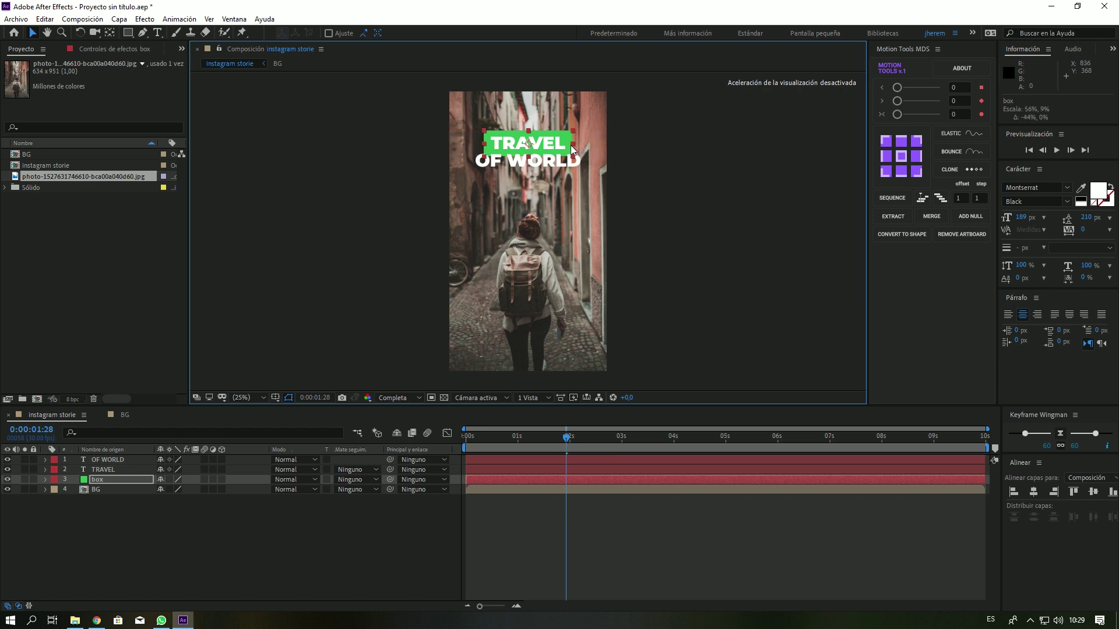
drag(529, 133, 529, 135)
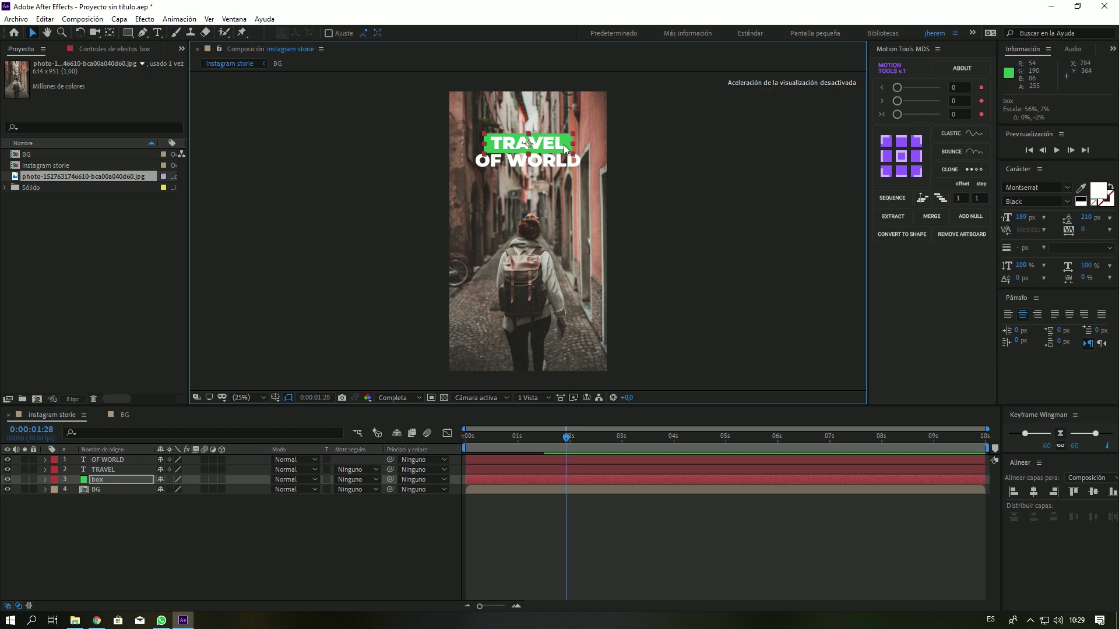
key(Up)
click(121, 478)
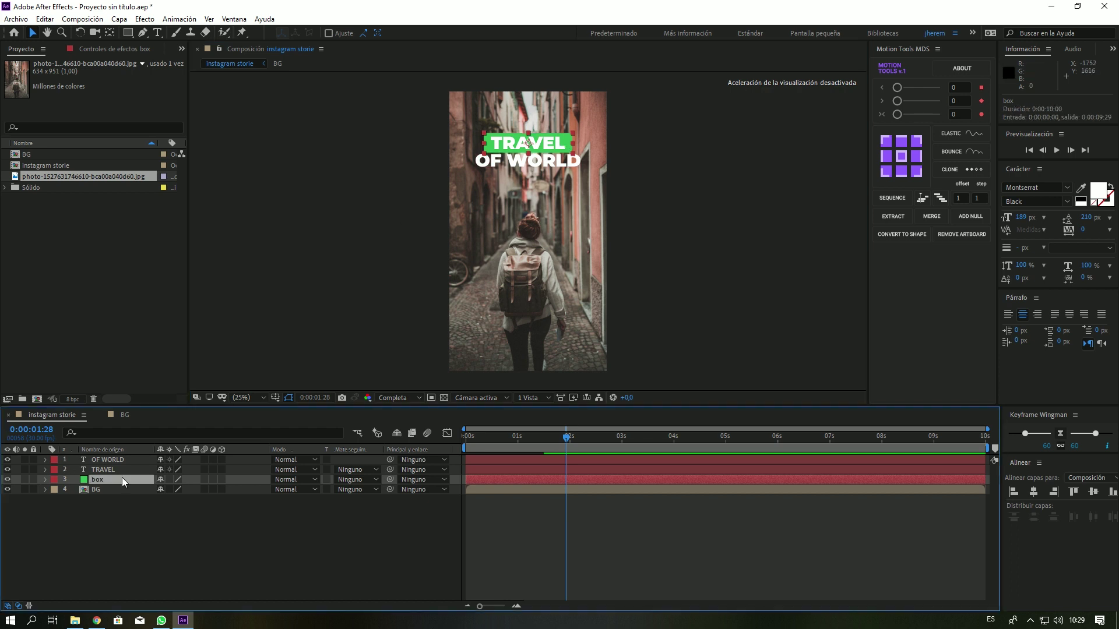
Step: Duplicate the box bar behind OF WORLD, nudge it up 1 px and widen it slightly
key(ctrl+d)
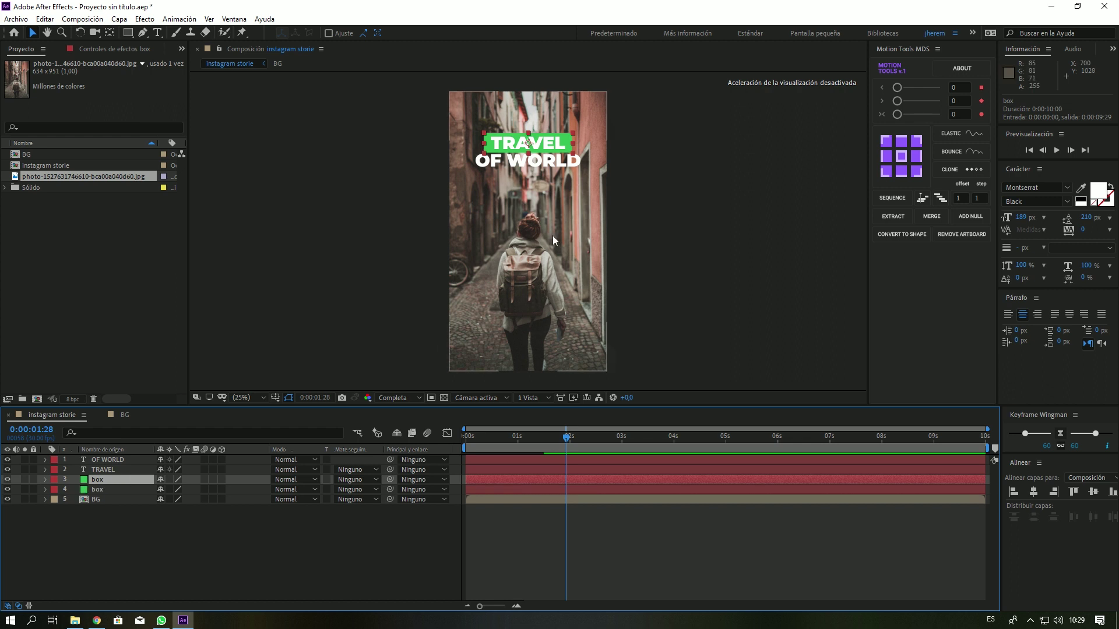
drag(565, 146, 586, 165)
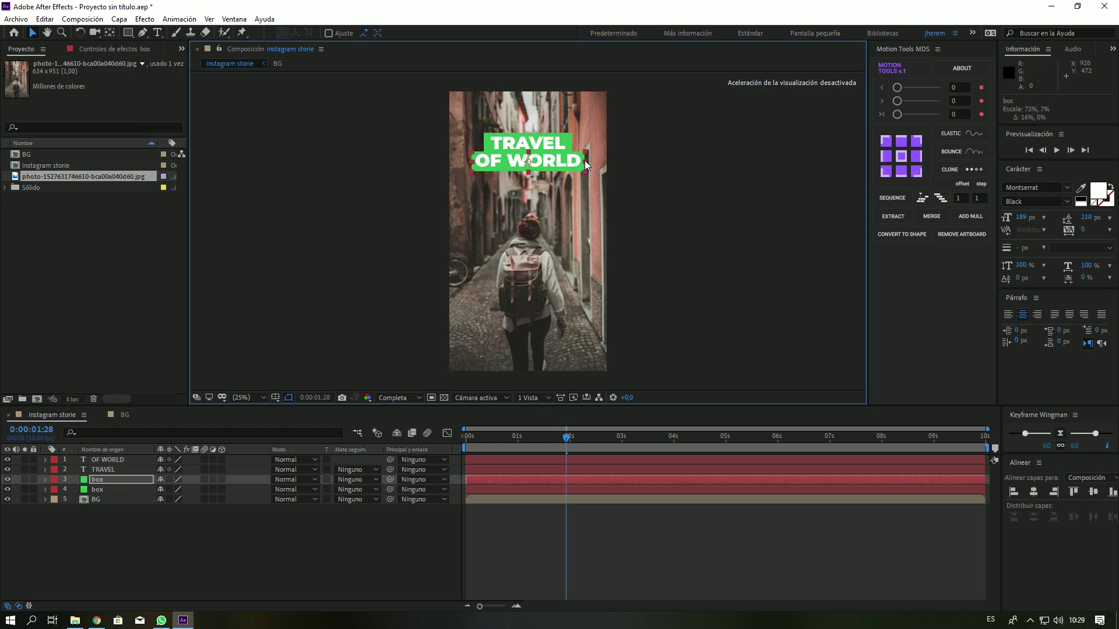
key(Up)
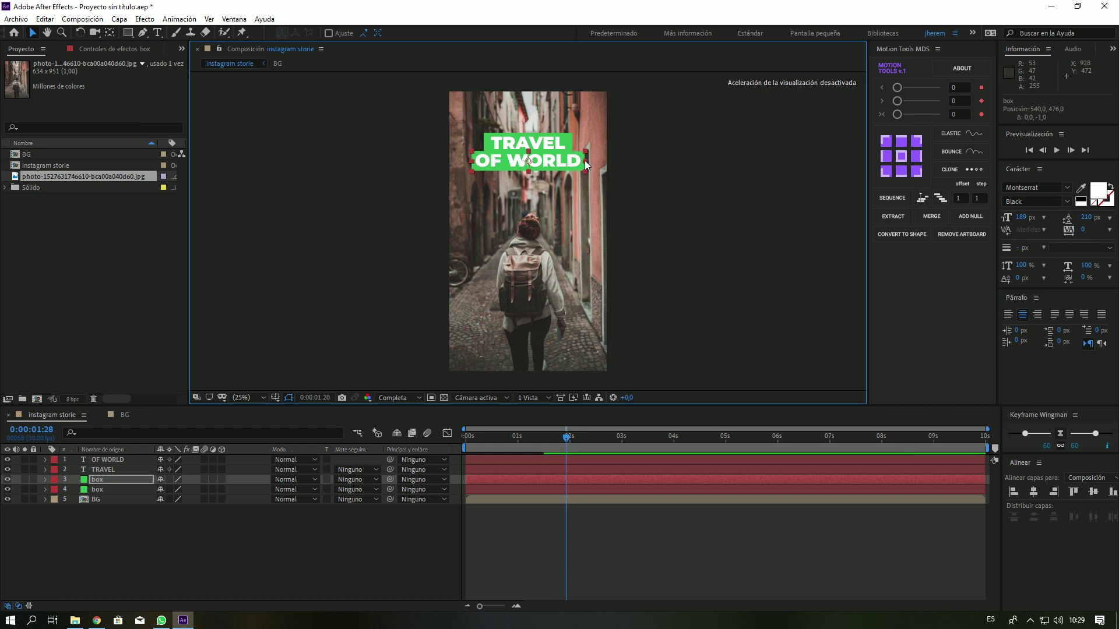
drag(586, 165, 588, 165)
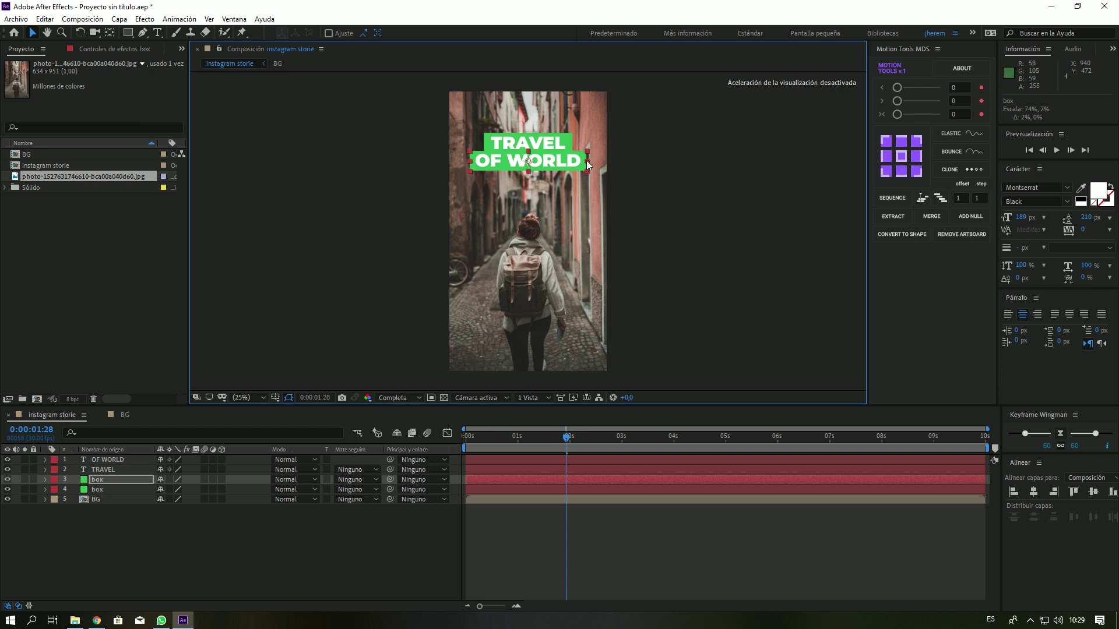
click(314, 531)
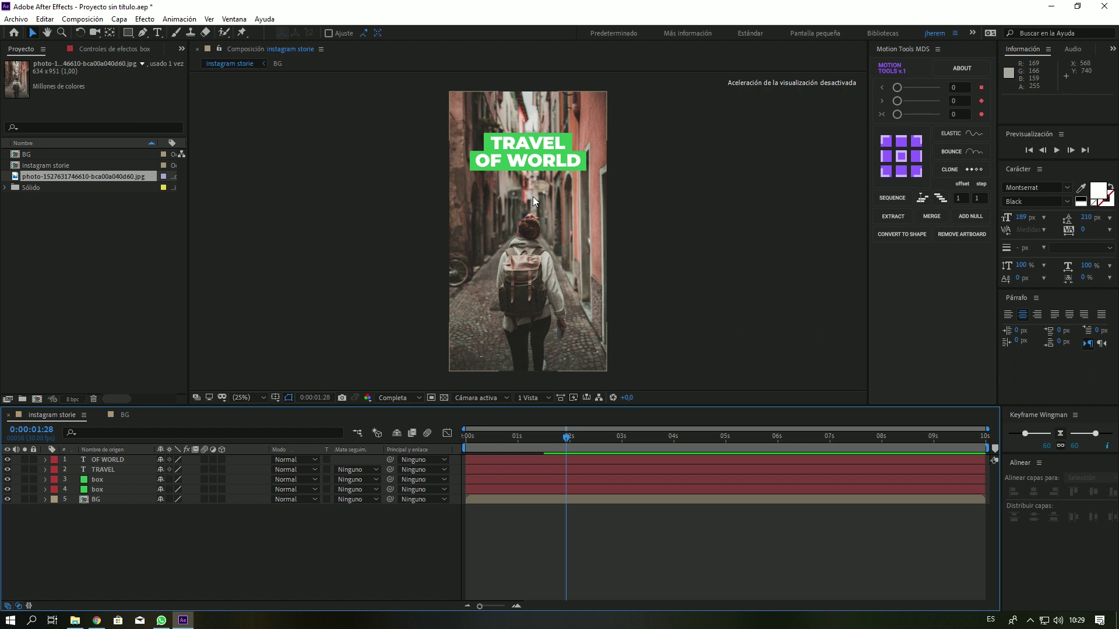
click(117, 471)
click(99, 484)
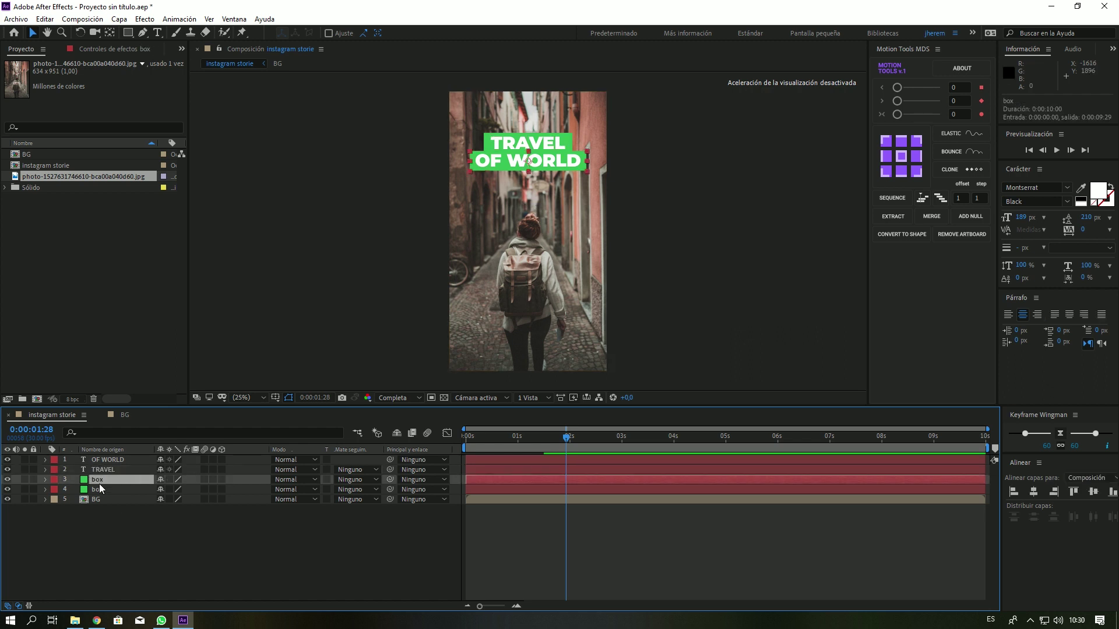
Step: Rename the TRAVEL bar 'box 1' and the OF WORLD bar 'box 2'
click(101, 491)
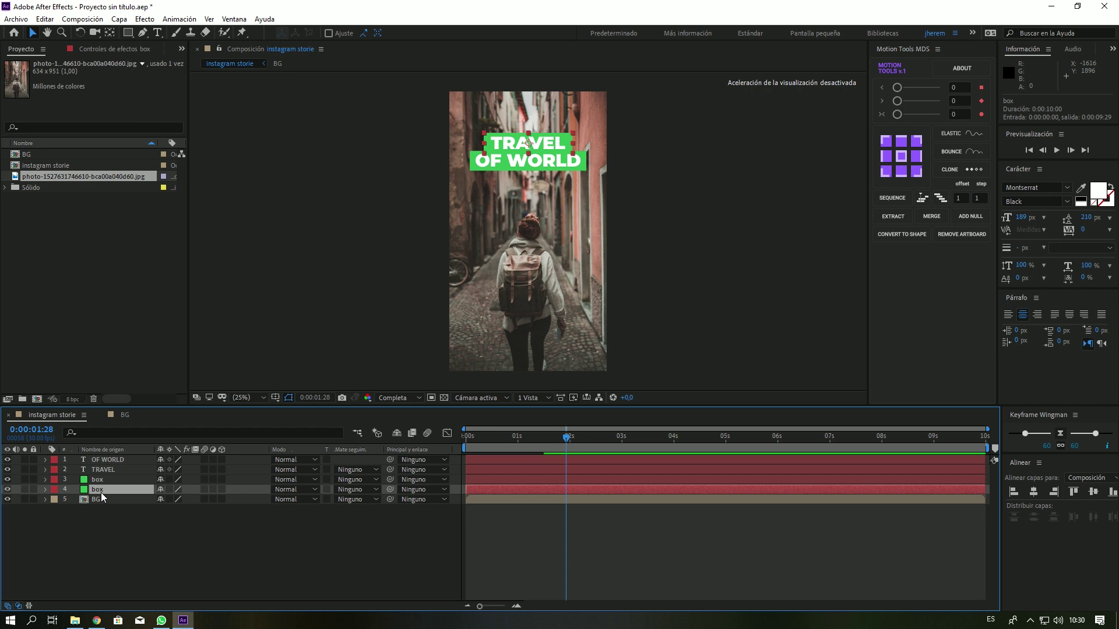
key(Return)
text(1)
key(Return)
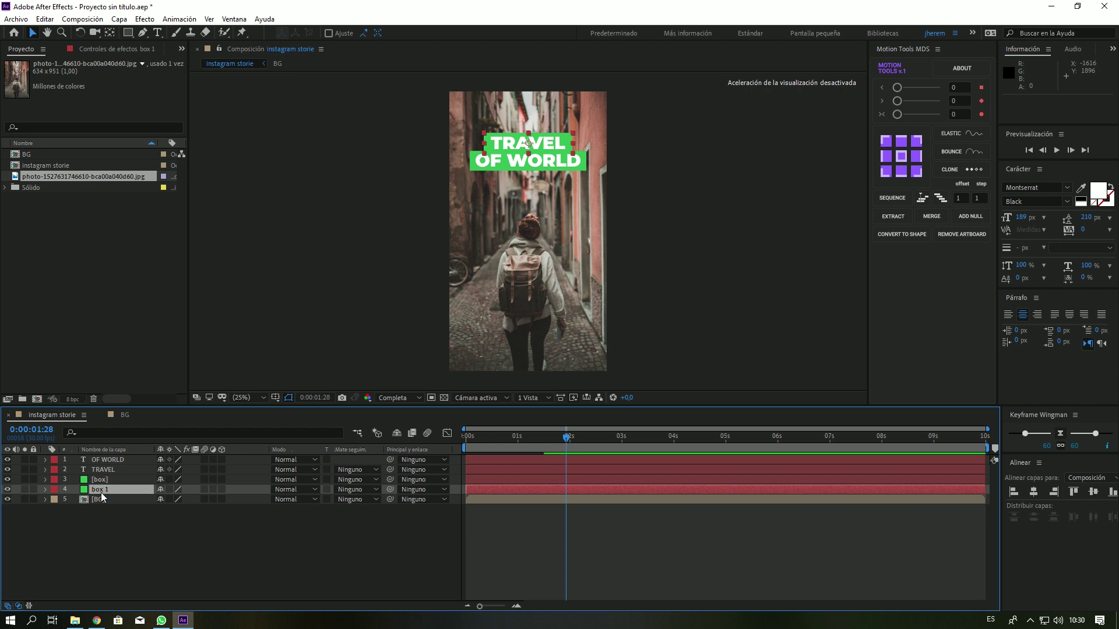
key(ctrl+Up)
key(Return)
text(2)
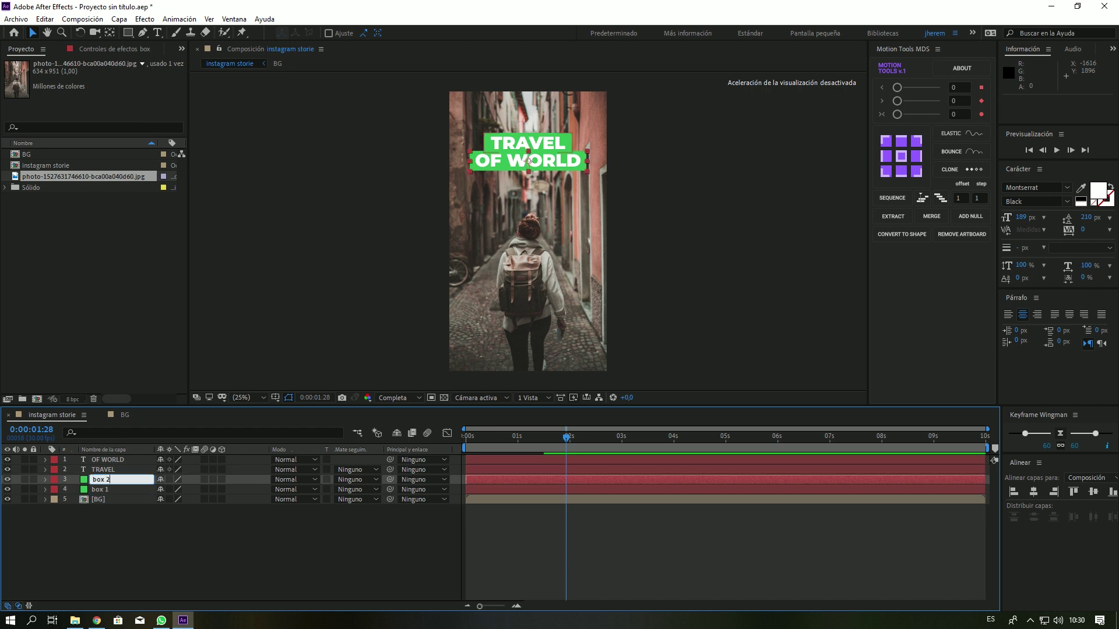
key(Return)
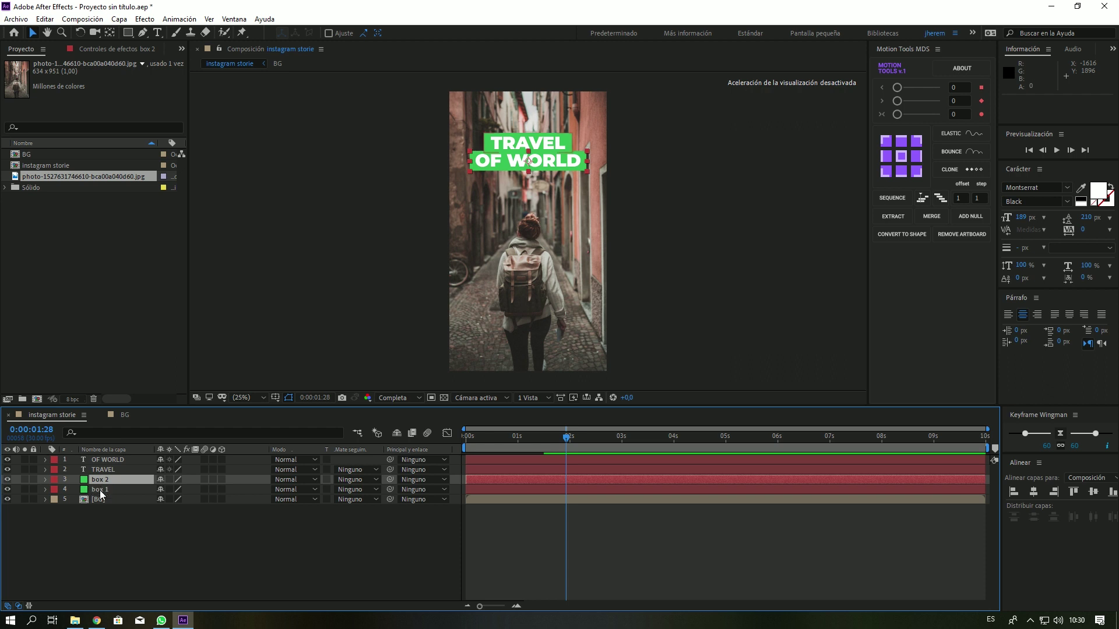
Step: Move box 2 above the TRAVEL layer and return the time to the start
drag(104, 490, 107, 469)
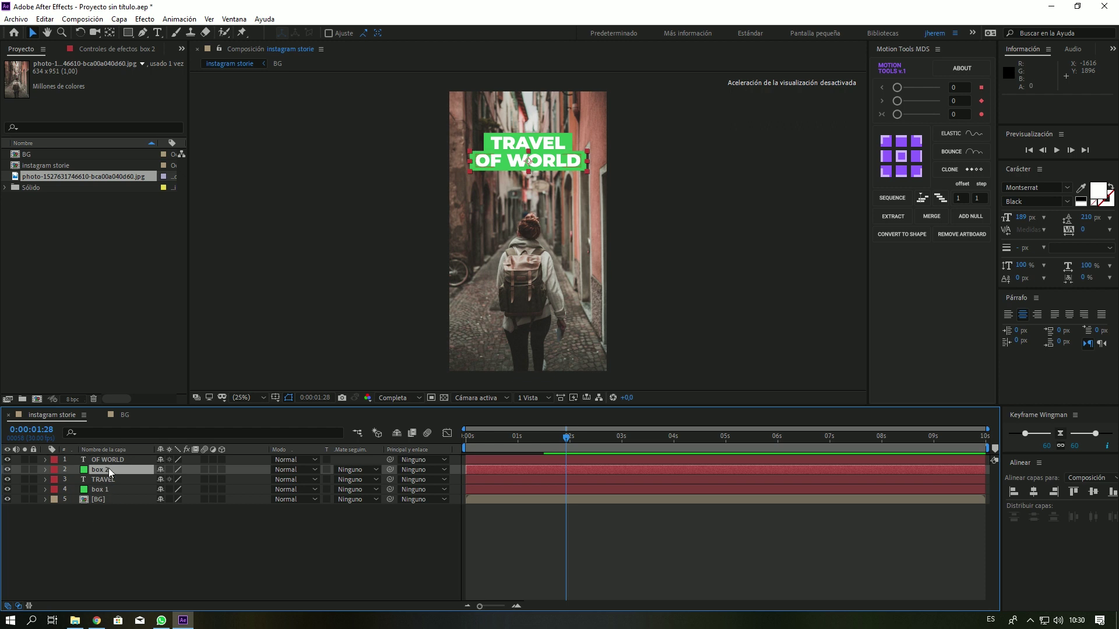
click(108, 487)
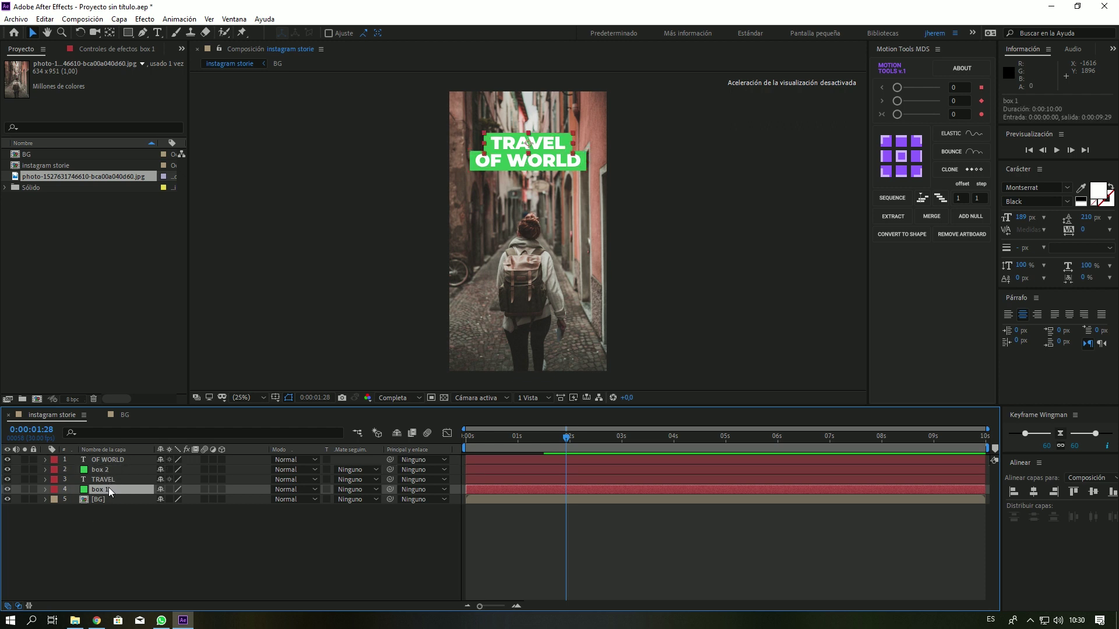
click(112, 480)
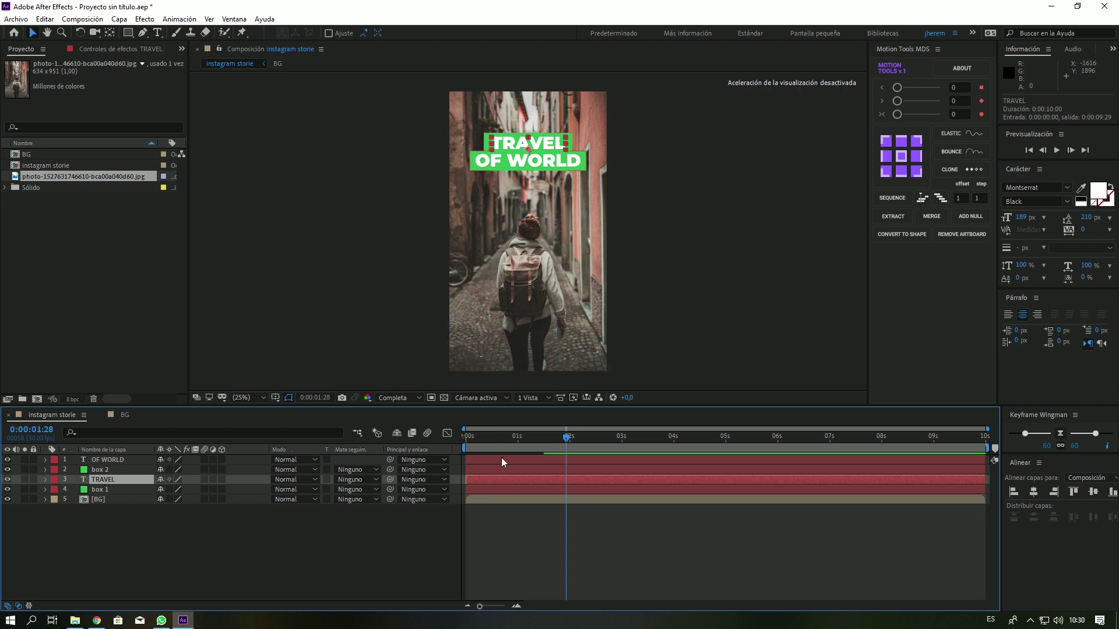
drag(517, 437, 466, 443)
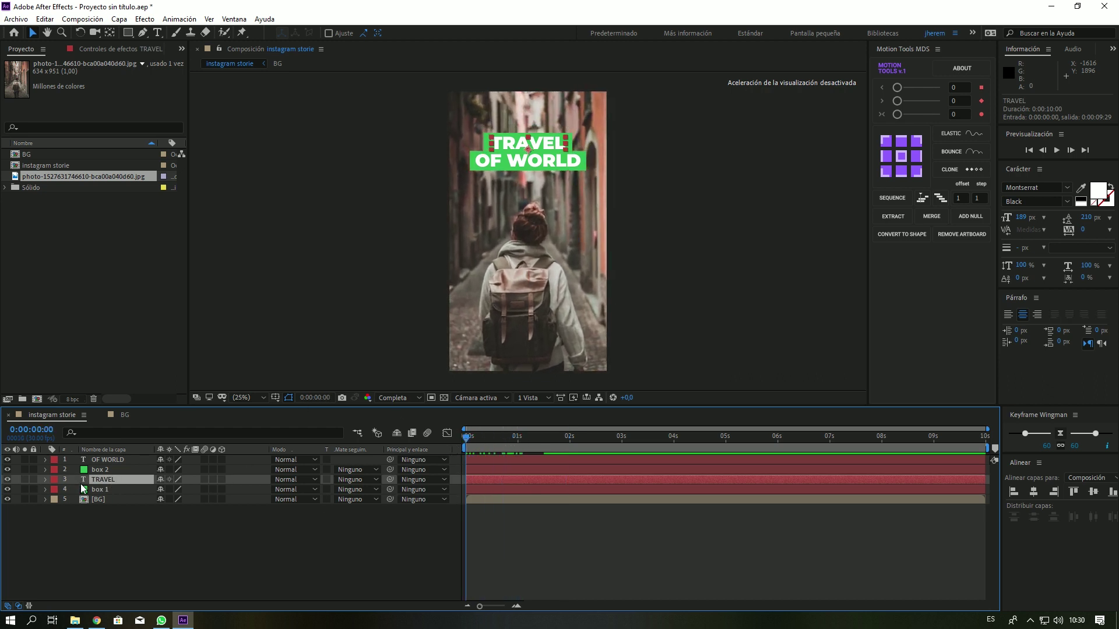
Step: Animate TRAVEL rising from Y 525 at 0s into place at 1s, eased; duplicate box 1
key(p)
click(75, 490)
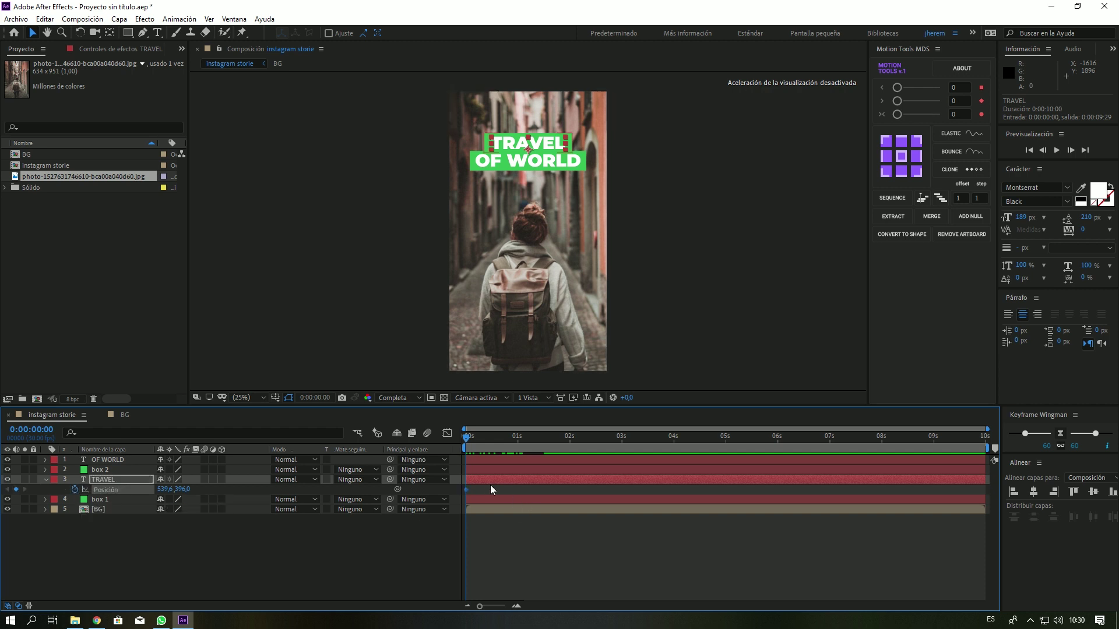
drag(467, 490, 519, 489)
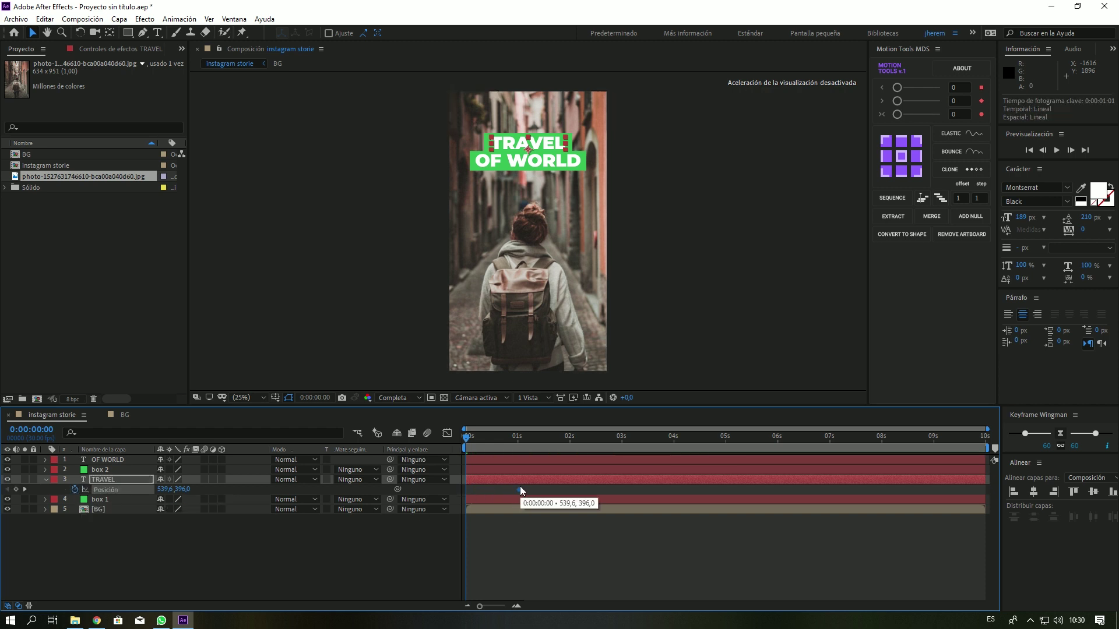
drag(182, 490, 255, 489)
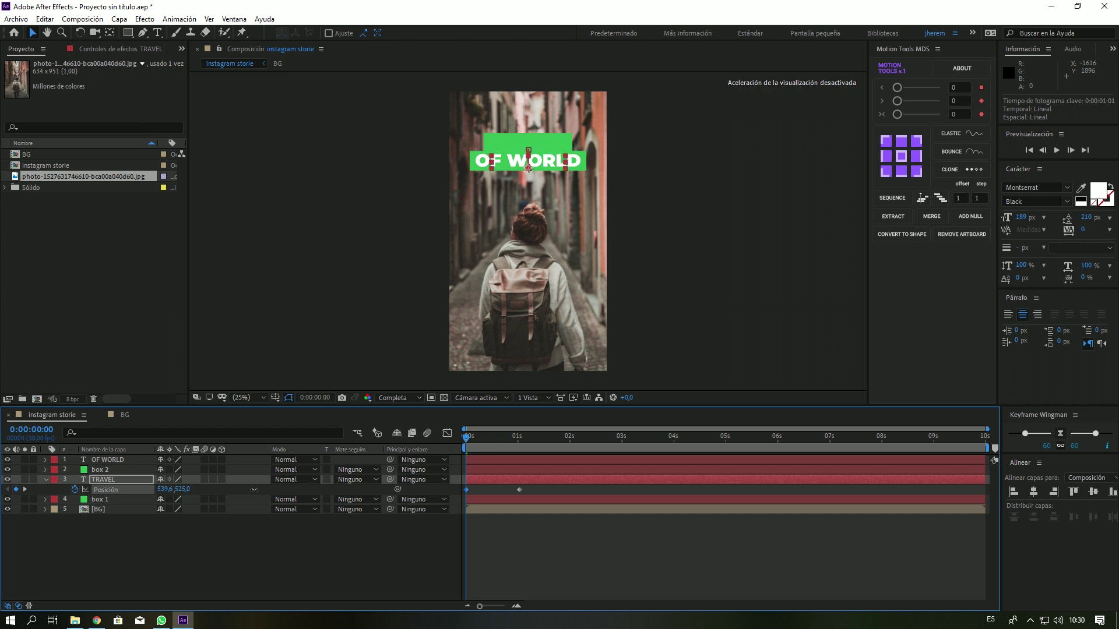
drag(530, 491, 475, 494)
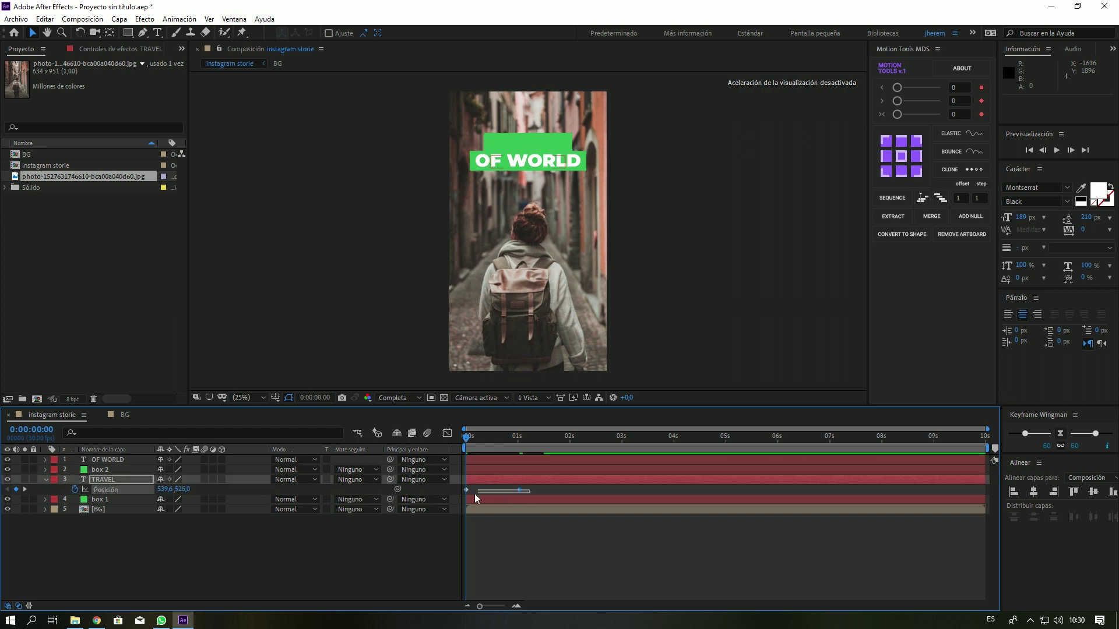
click(1061, 433)
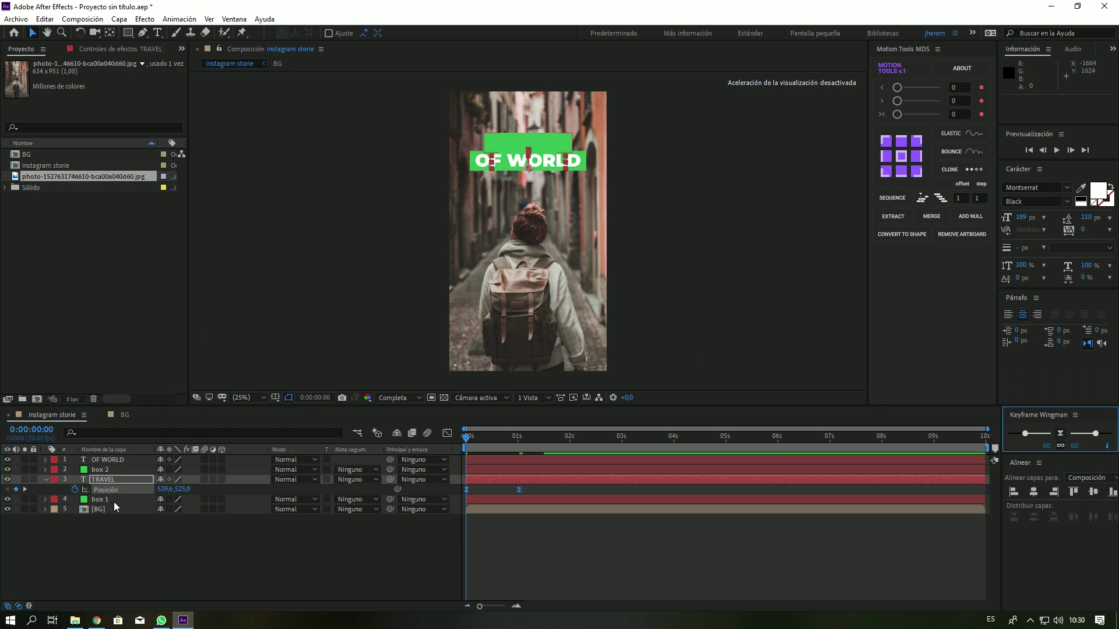
click(114, 500)
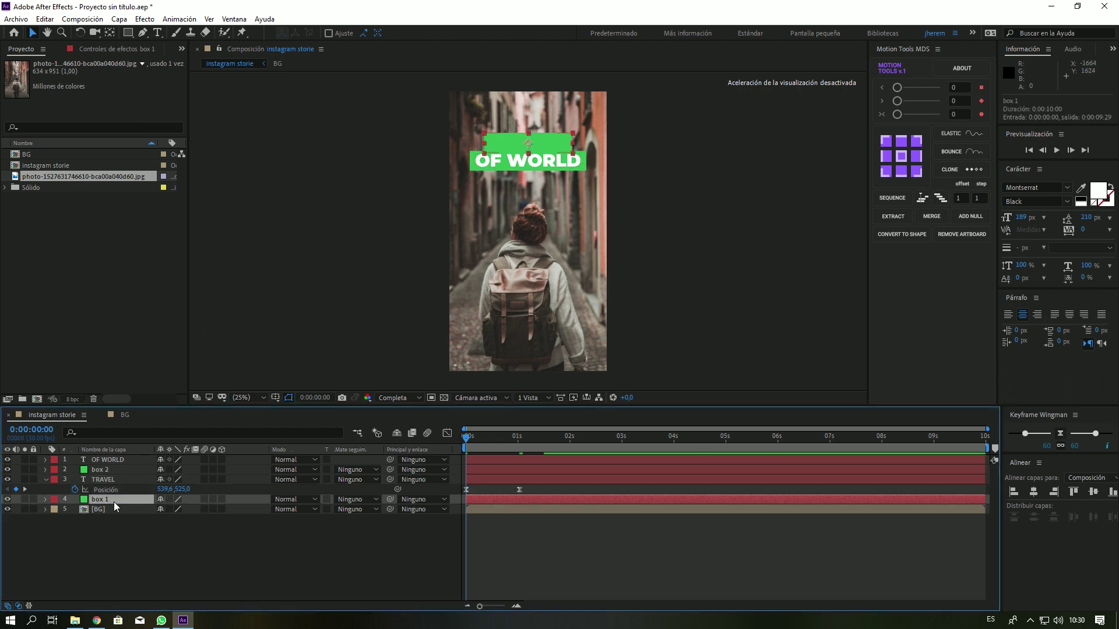
key(ctrl+d)
Step: Rename the box 1 copy to 'alpha 1' and move it above the TRAVEL layer
key(Return)
text(alpha)
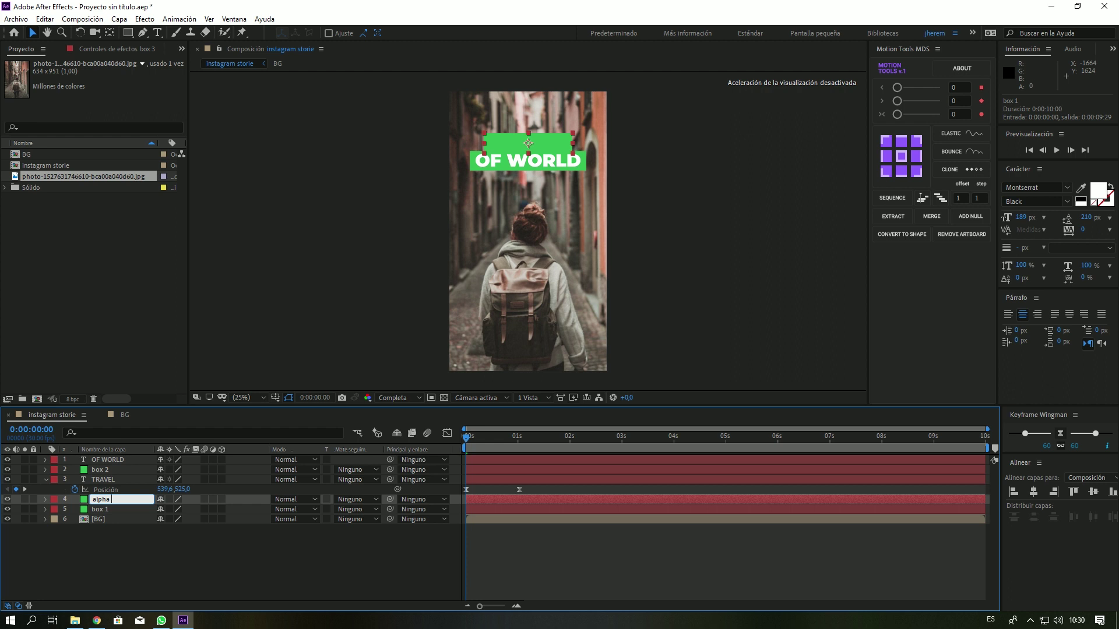
text(1)
key(Return)
drag(113, 502, 113, 476)
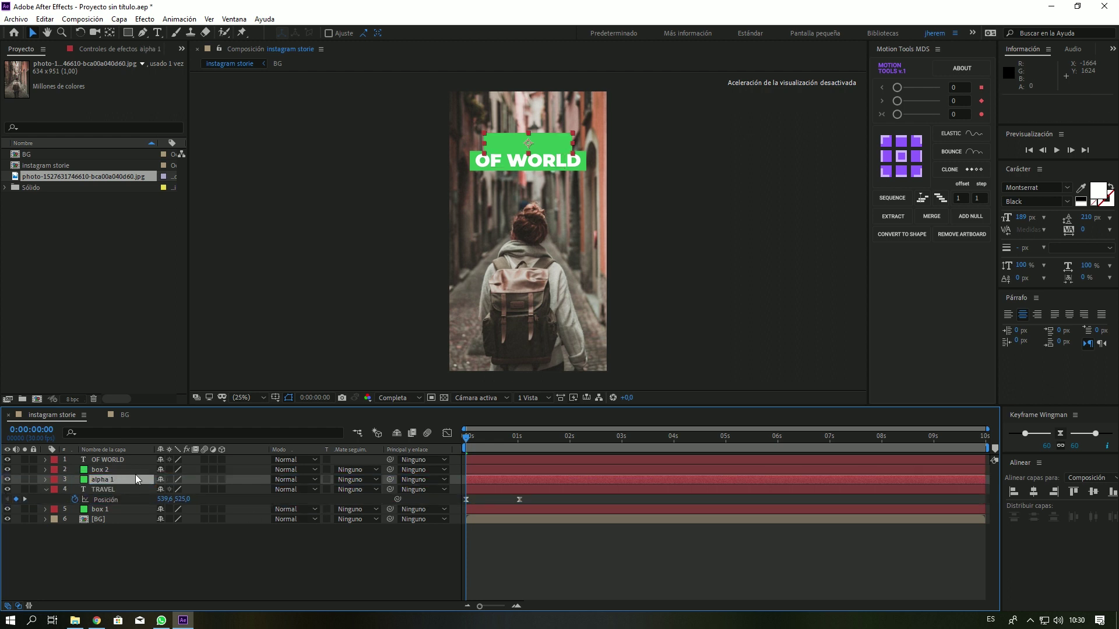
Step: Set TRAVEL's track matte to Alpha Matte 'alpha 1' and scrub to check the reveal
click(109, 489)
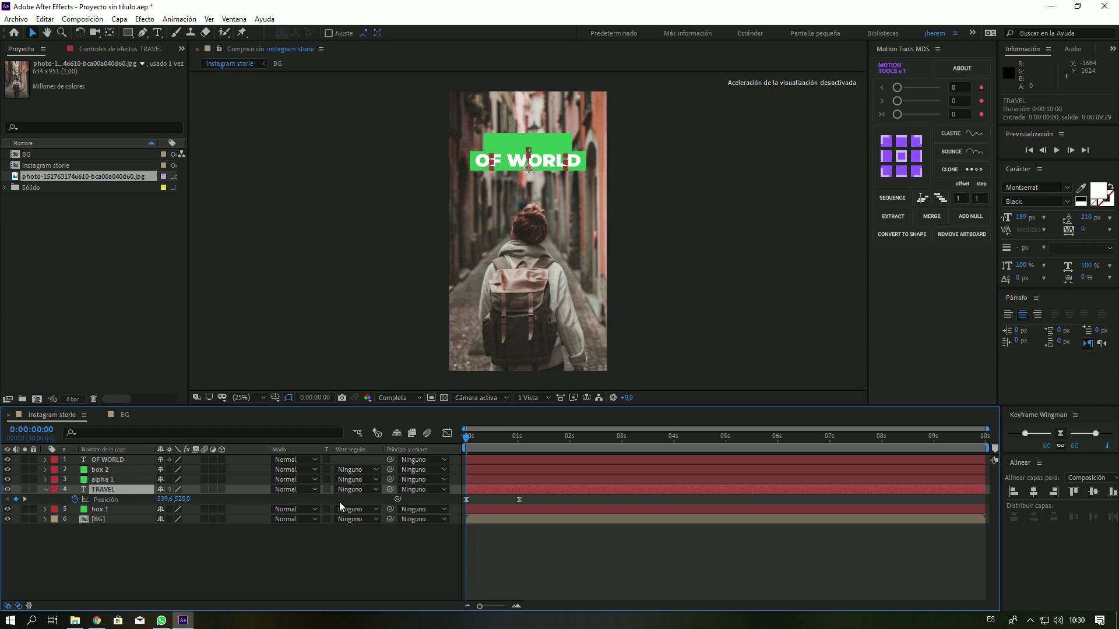
click(357, 490)
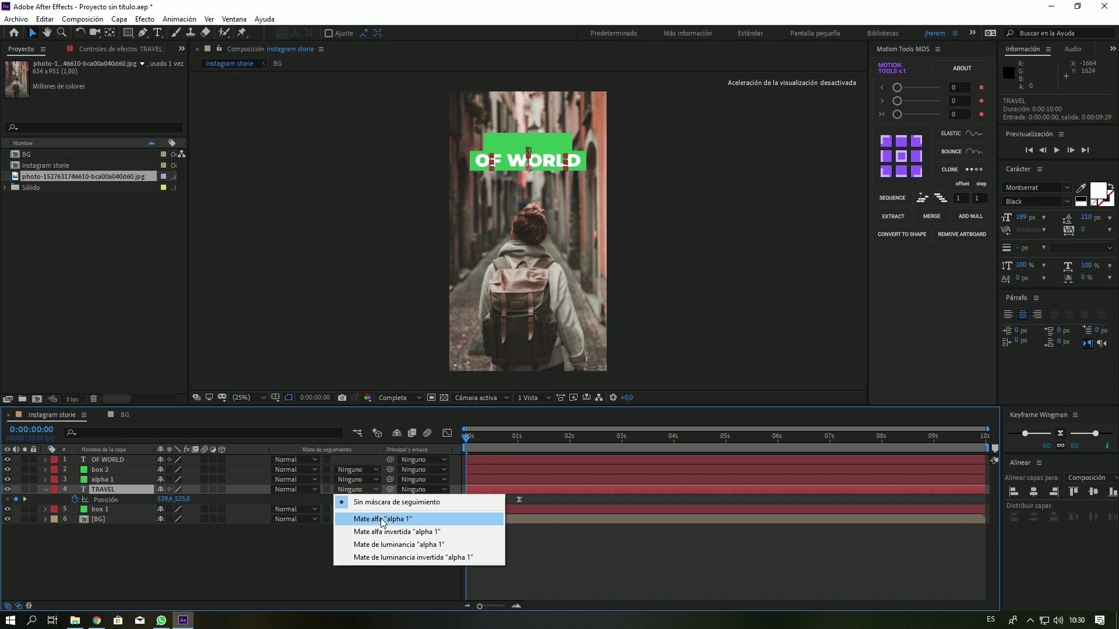
click(382, 519)
drag(470, 438, 504, 438)
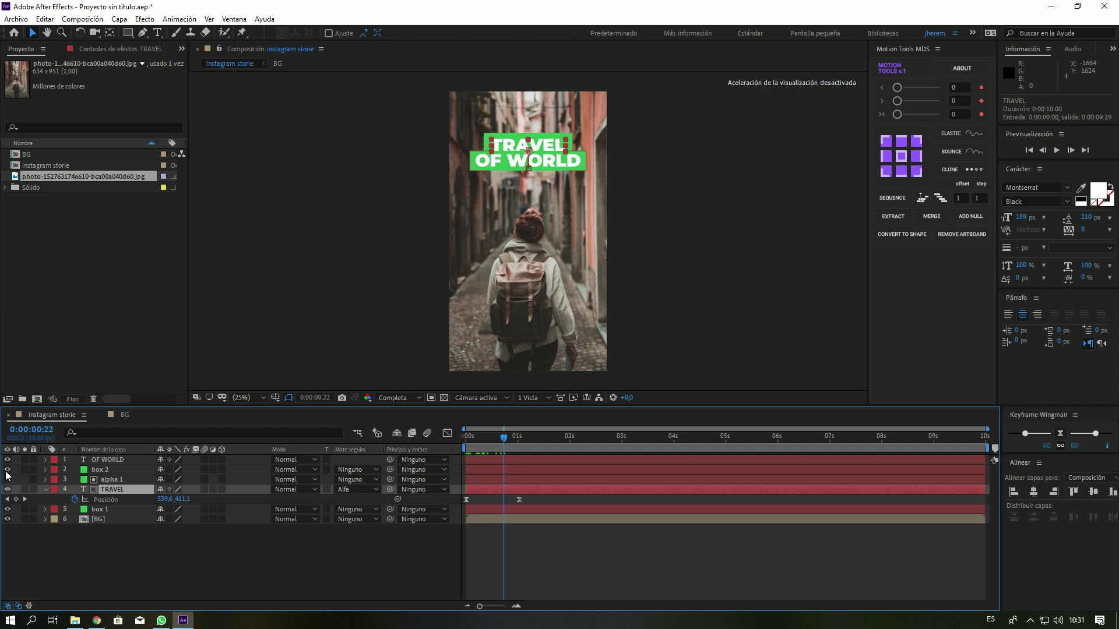
Step: Hide OF WORLD and box 2, then check that TRAVEL is masked in a preview
drag(7, 469, 7, 460)
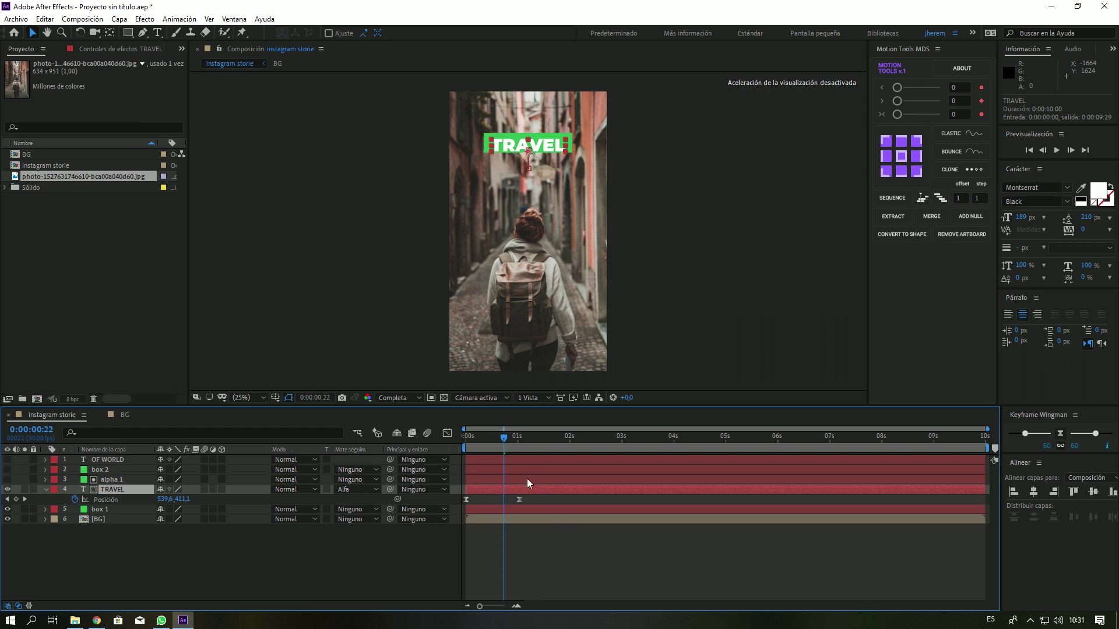
mouse_move(503, 438)
mouse_down()
mouse_move(472, 452)
mouse_move(515, 467)
mouse_up()
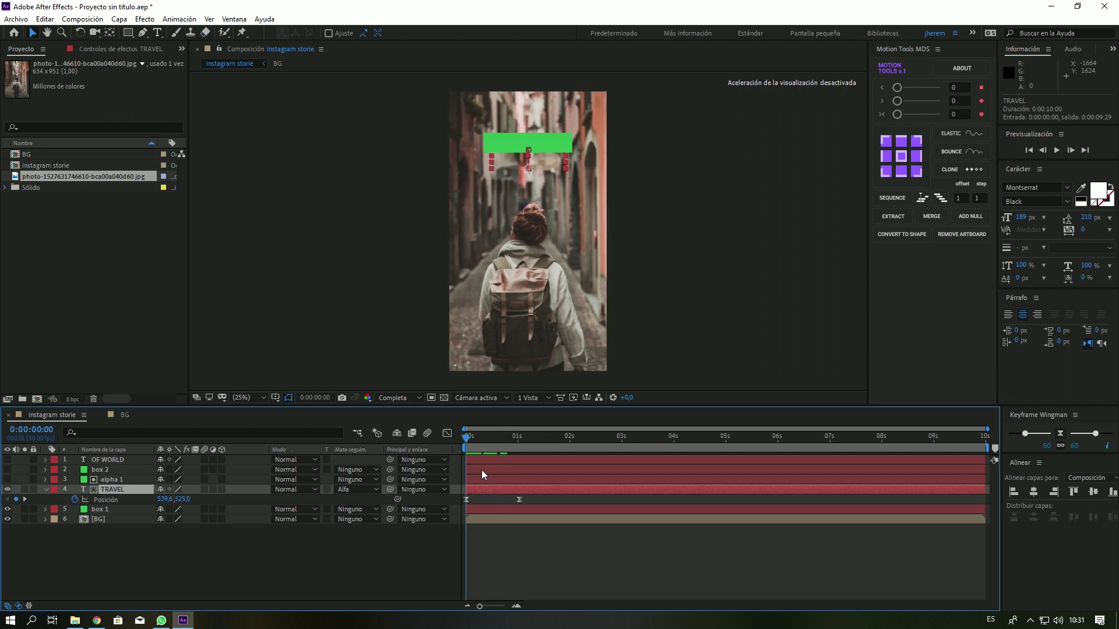
drag(515, 467, 495, 478)
key(space)
key(space)
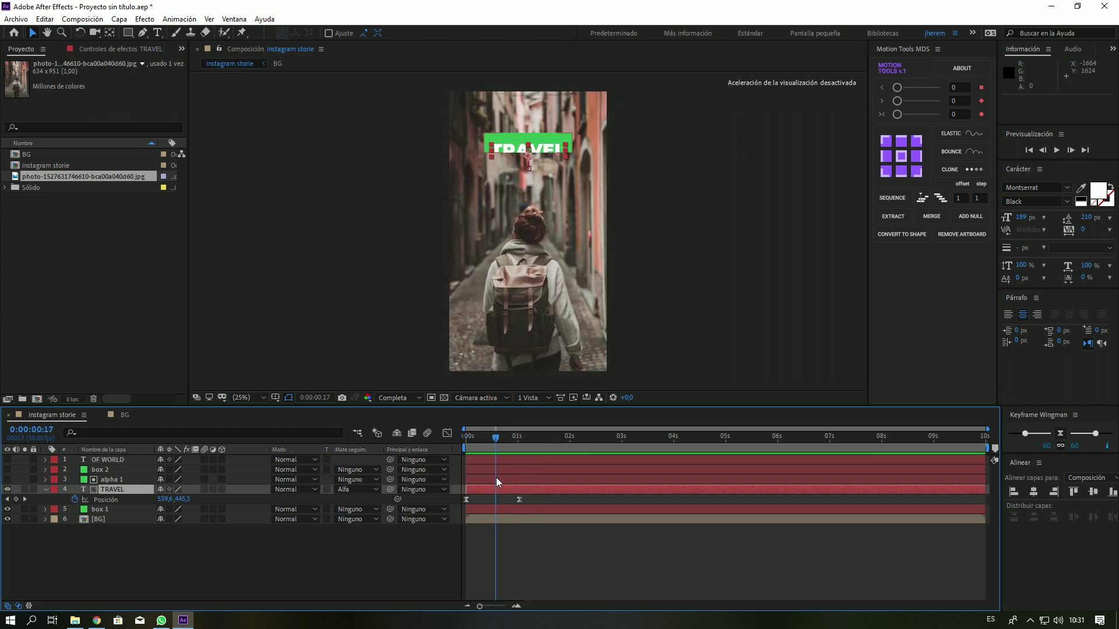
Step: Raise the ease on both TRAVEL position keyframes to 100 in Keyframe Wingman and preview
drag(533, 498, 449, 512)
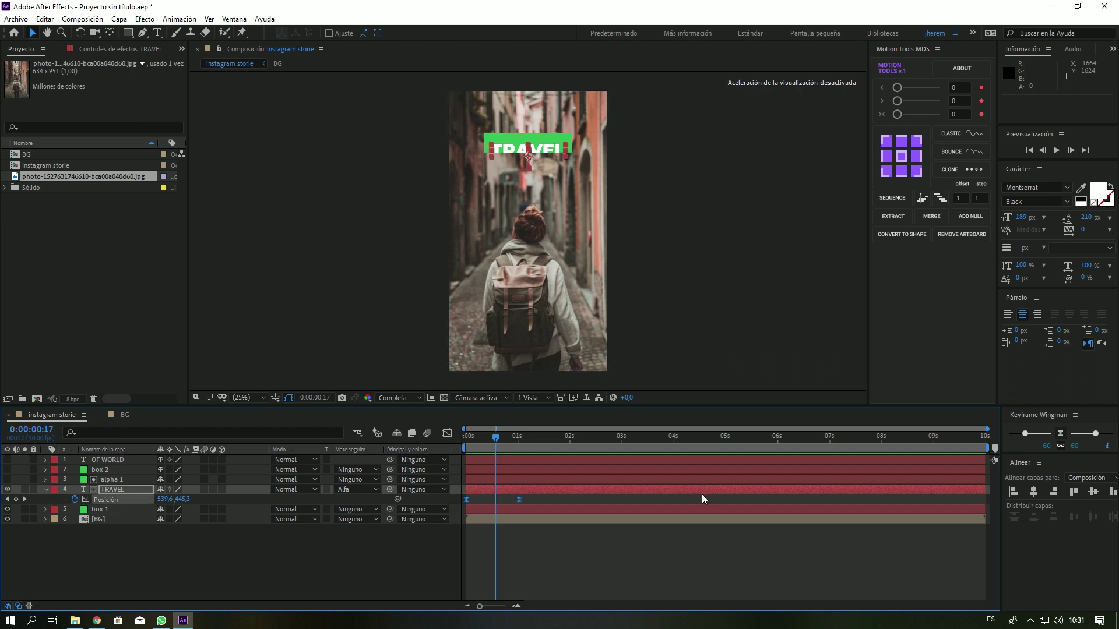
drag(1094, 434, 1113, 435)
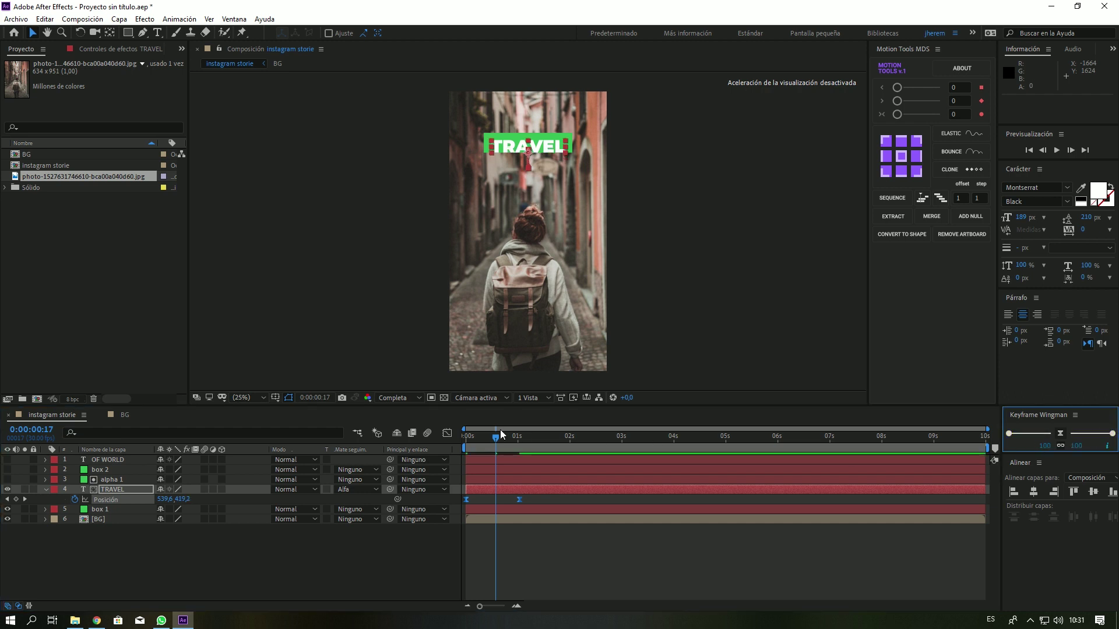
click(515, 437)
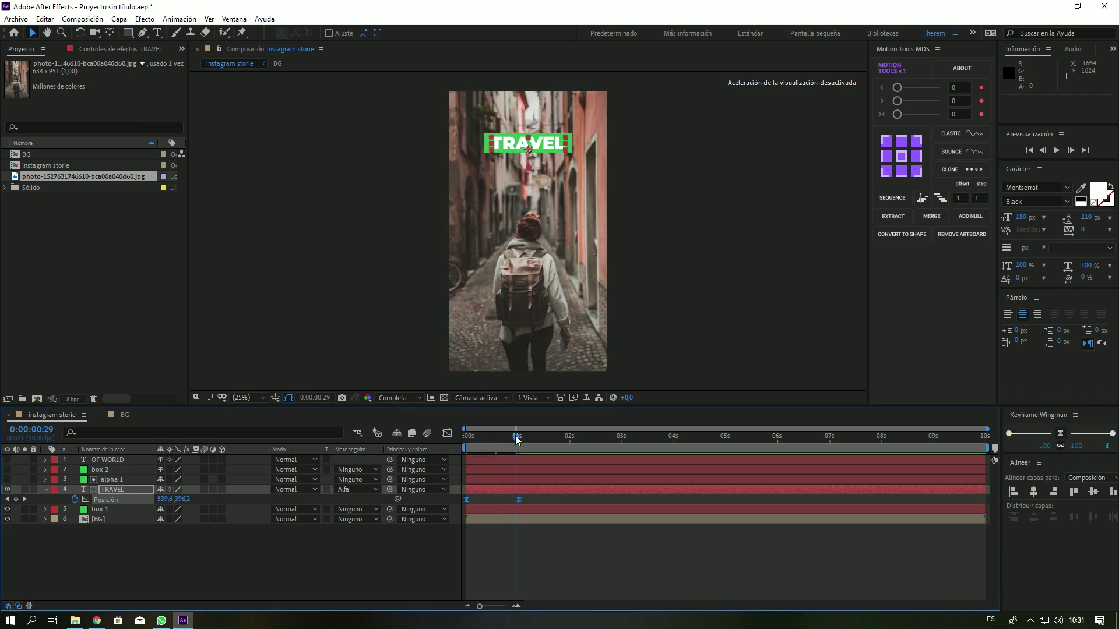
key(space)
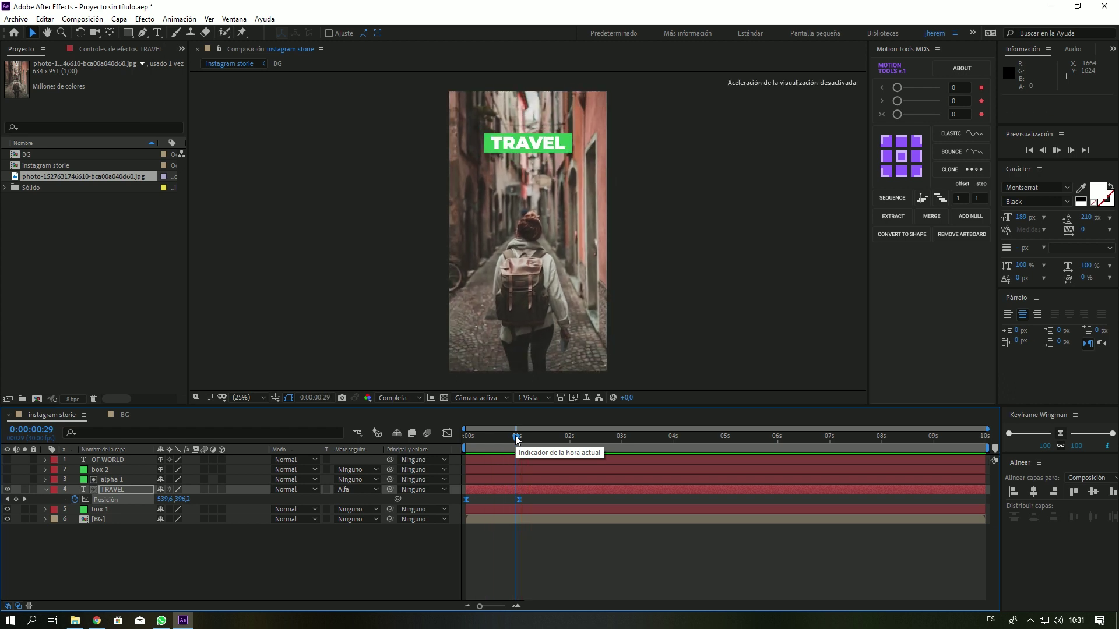
key(space)
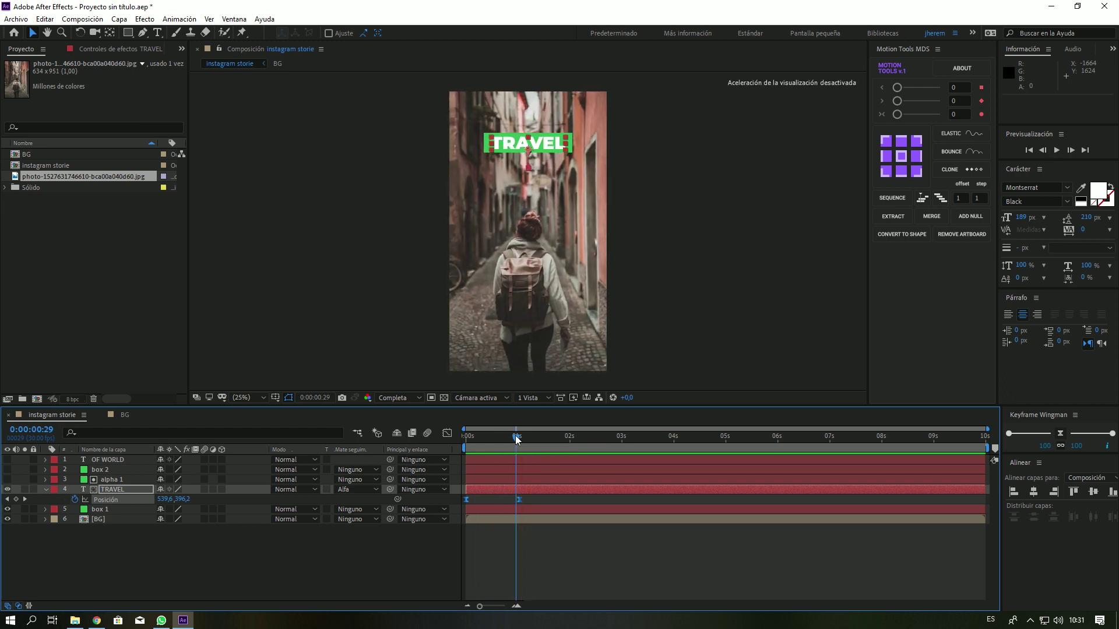
Step: Unlink box 1's Scale and set a scale keyframe at 1 second
drag(516, 438, 520, 438)
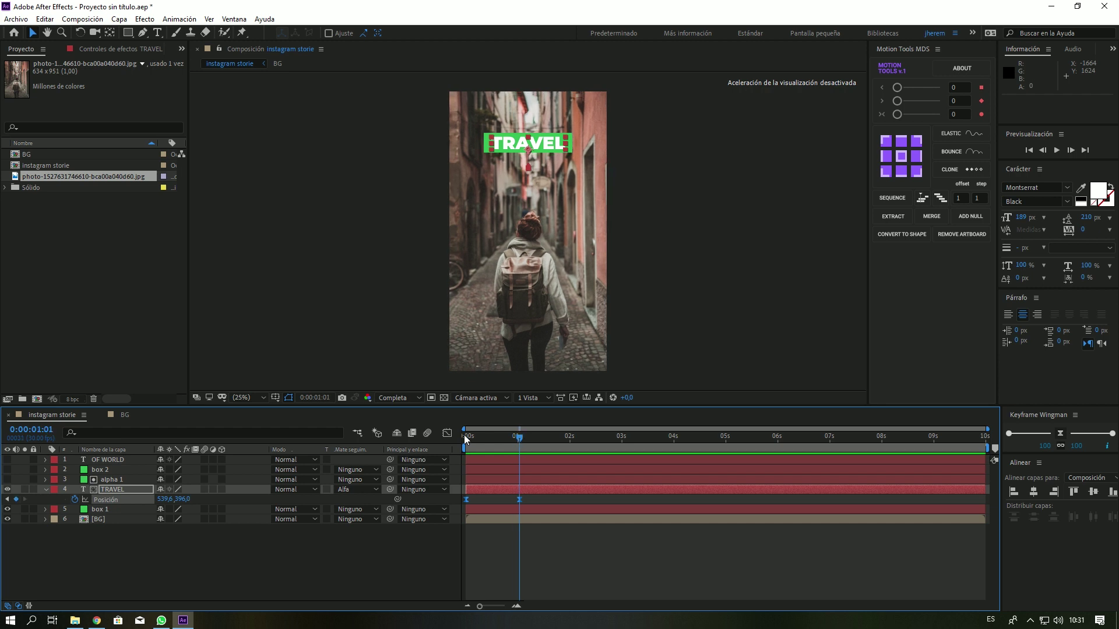
click(102, 509)
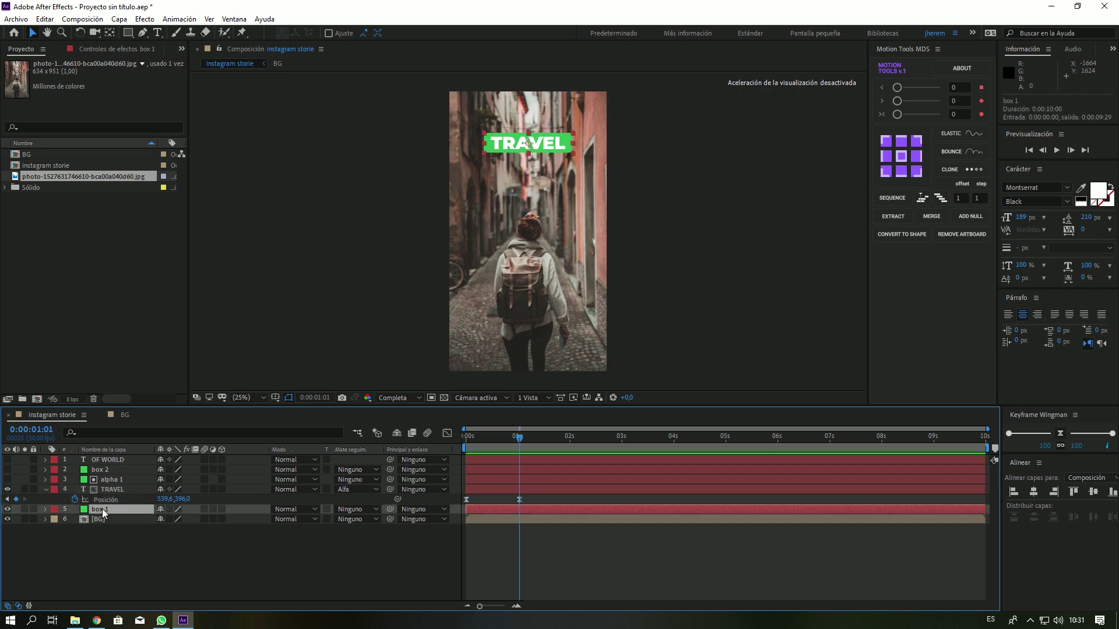
key(s)
shift+click(103, 480)
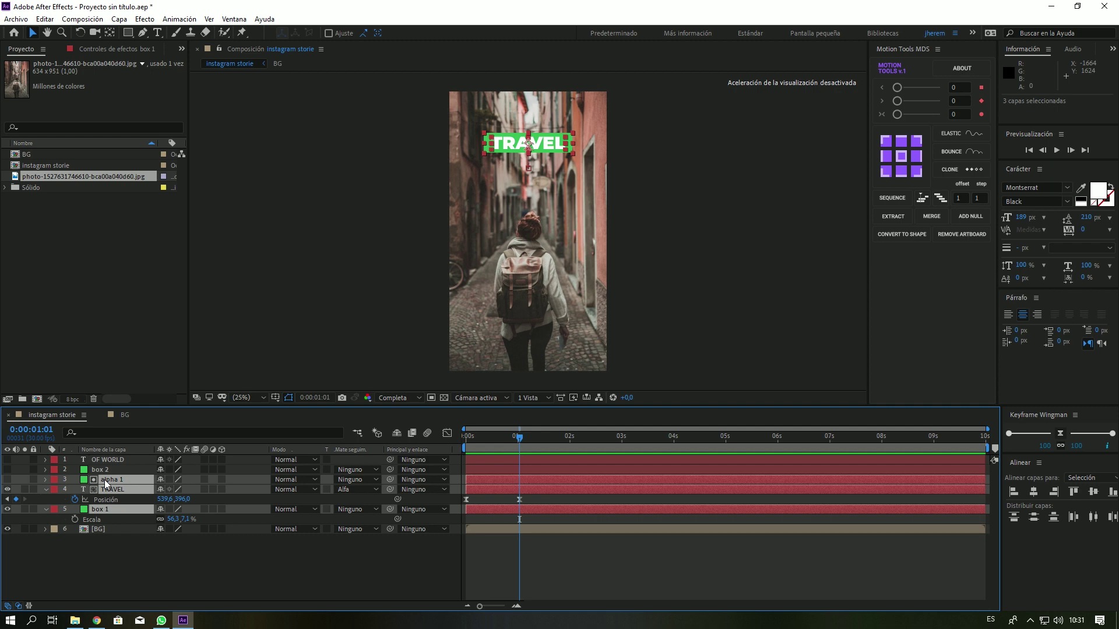
click(118, 557)
click(114, 481)
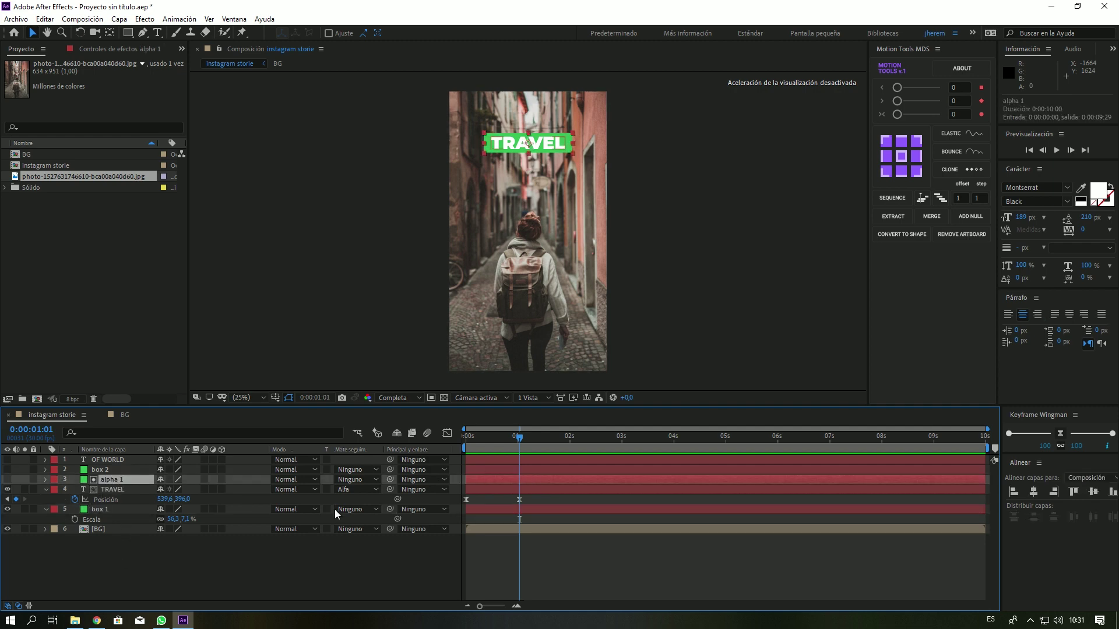
click(160, 519)
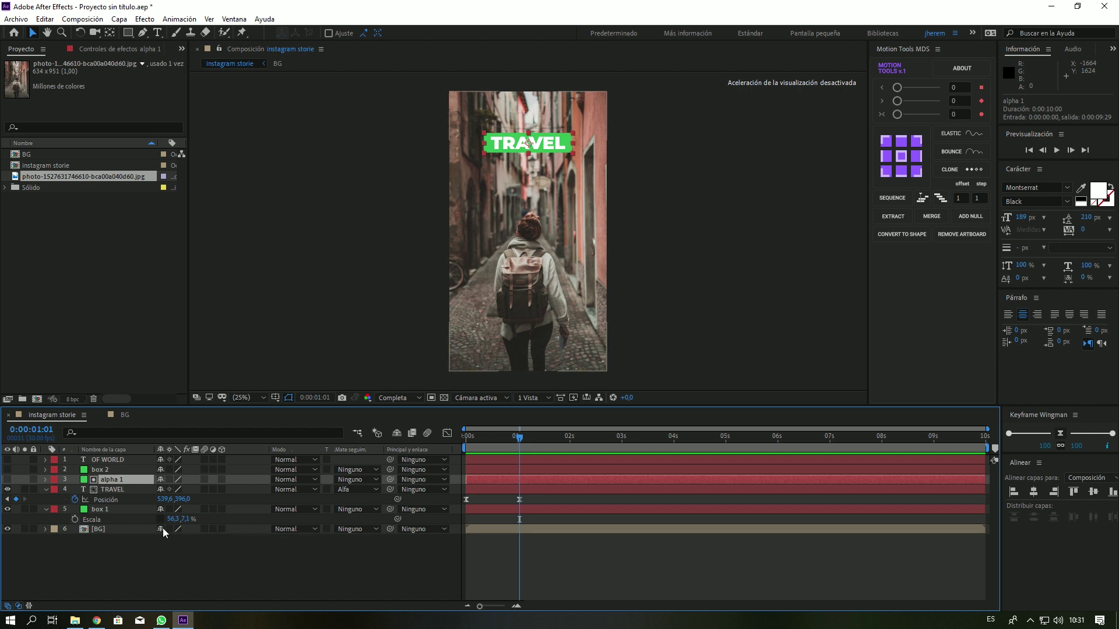
click(75, 519)
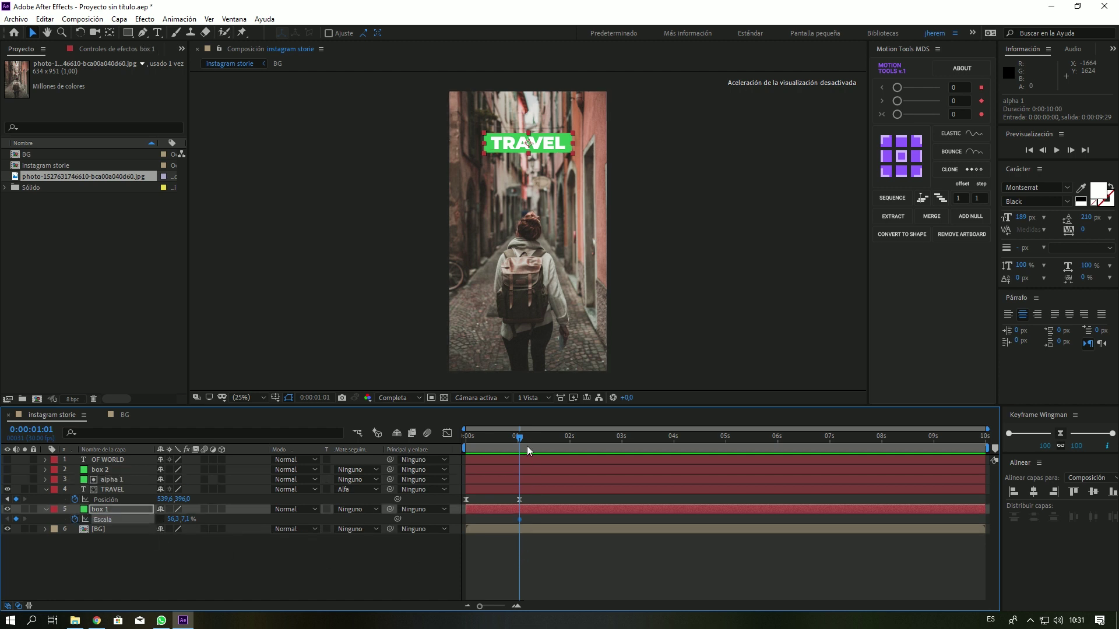
Step: Set box 1's X scale to 0 at 0s, Easy Ease both keyframes, and preview
drag(517, 438, 444, 444)
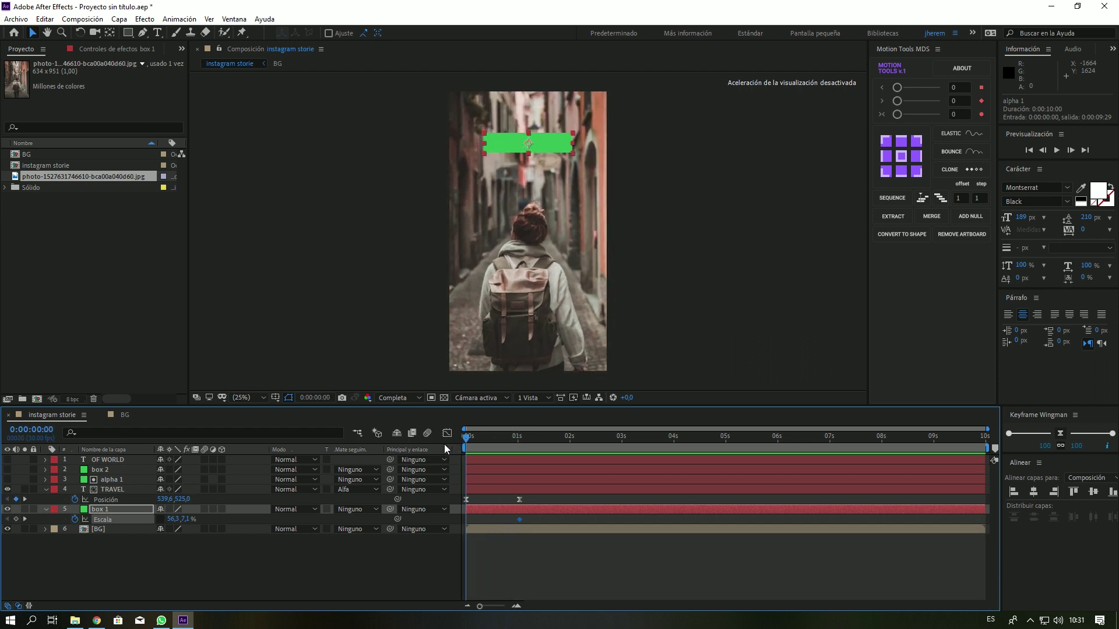
click(172, 519)
text(0)
key(Return)
drag(527, 519, 452, 535)
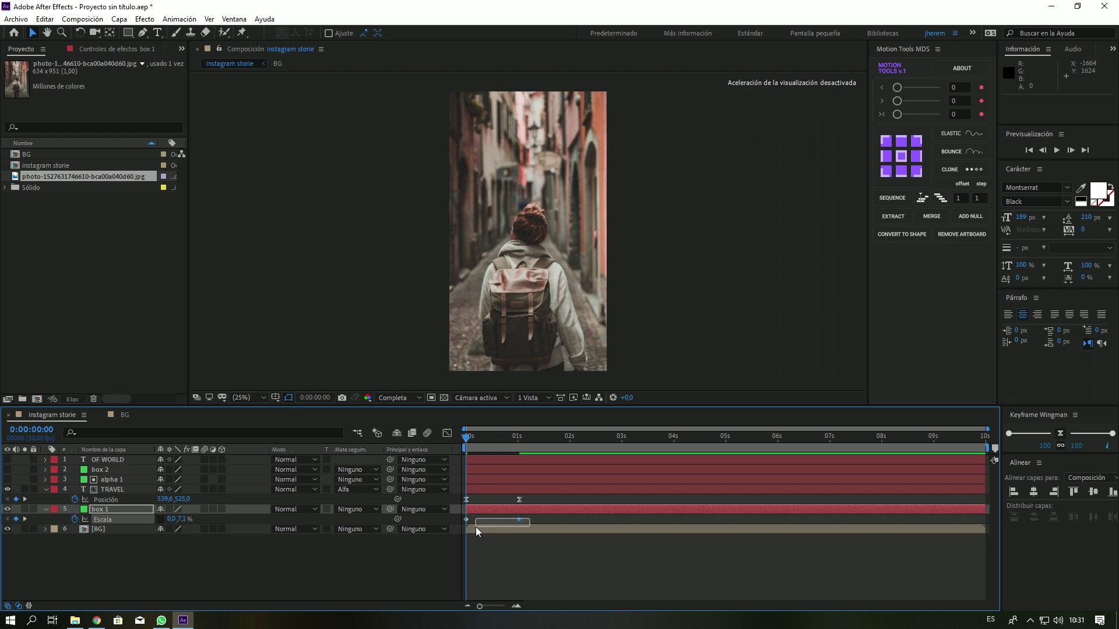
click(1060, 434)
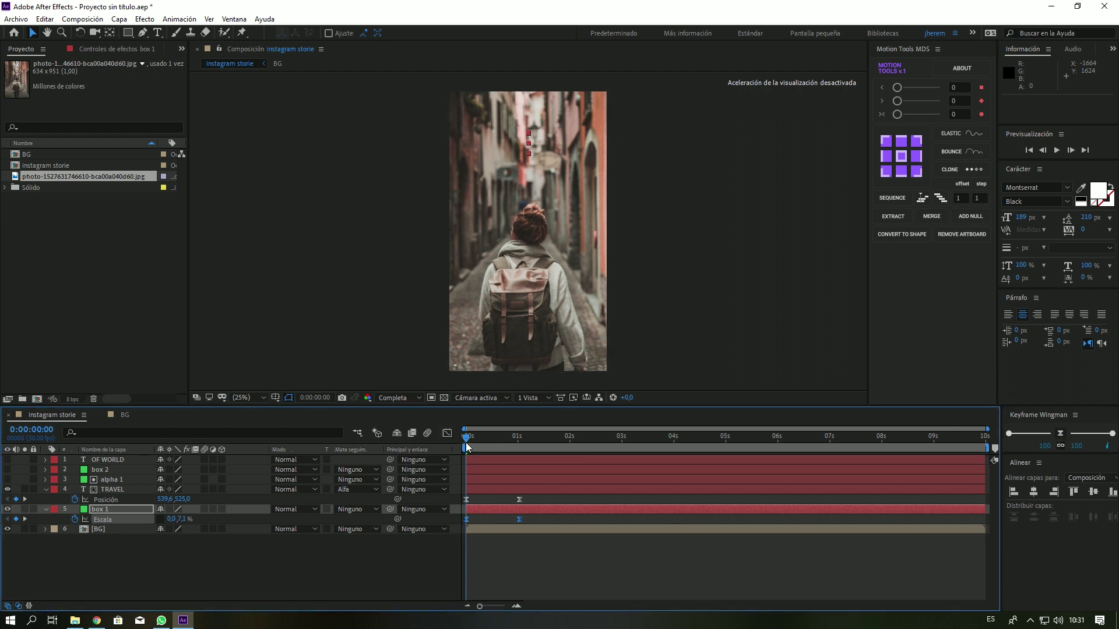
key(space)
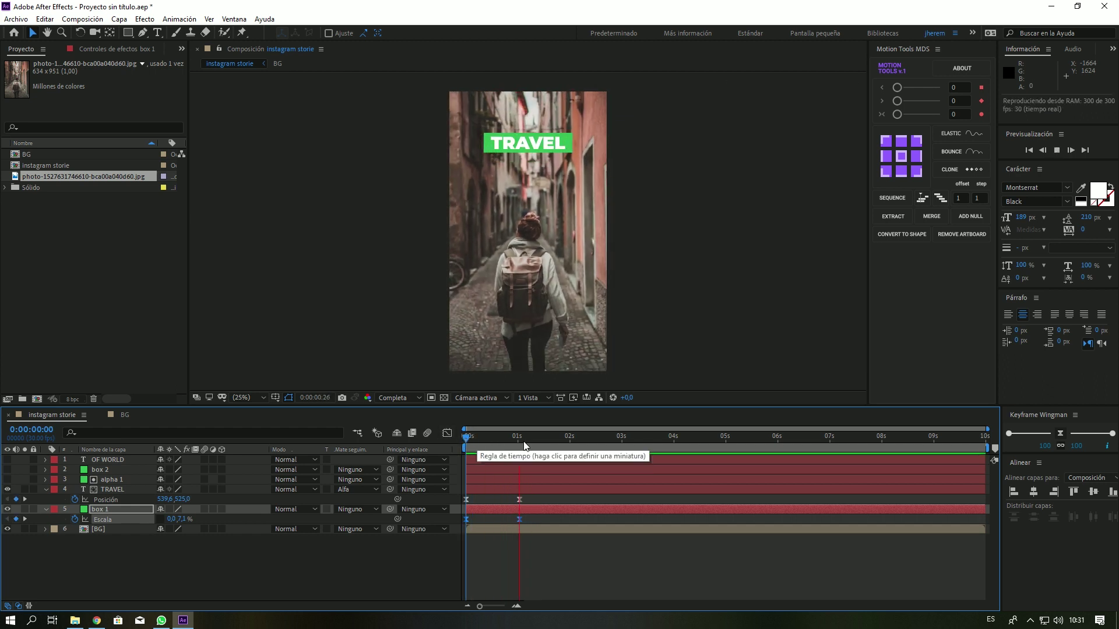
click(518, 440)
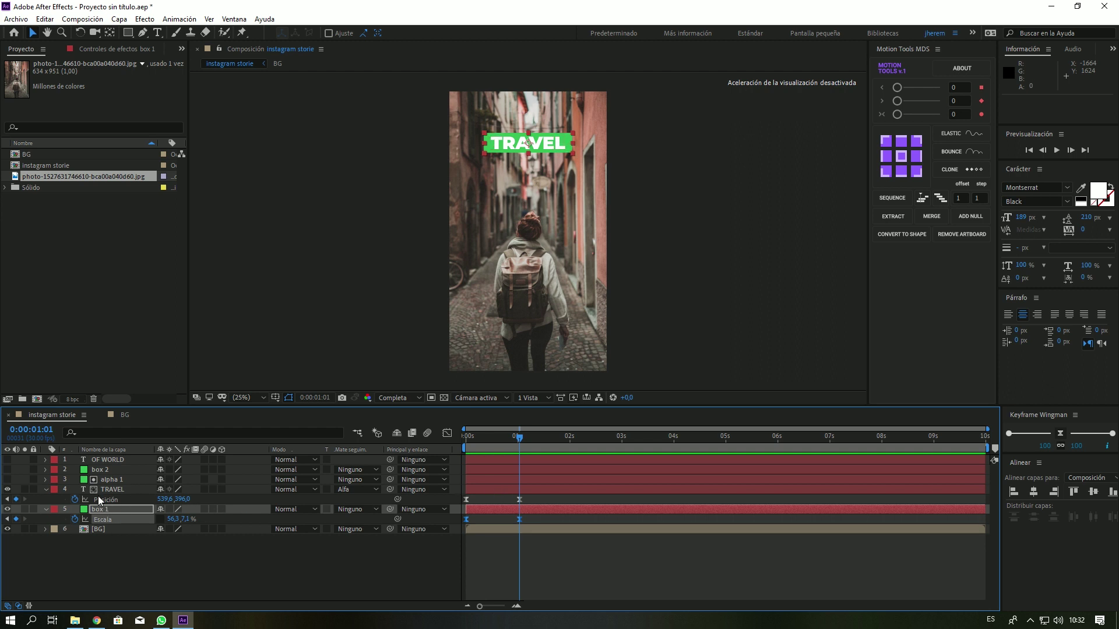
click(110, 479)
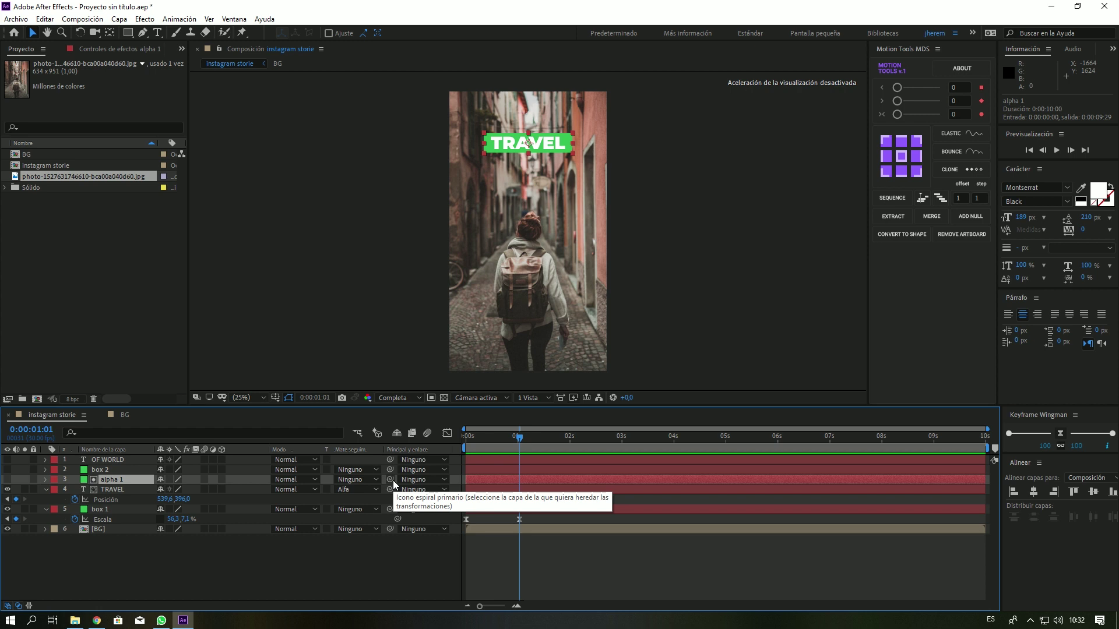
Step: Parent alpha 1 to box 1 and preview the TRAVEL reveal
drag(390, 480, 127, 511)
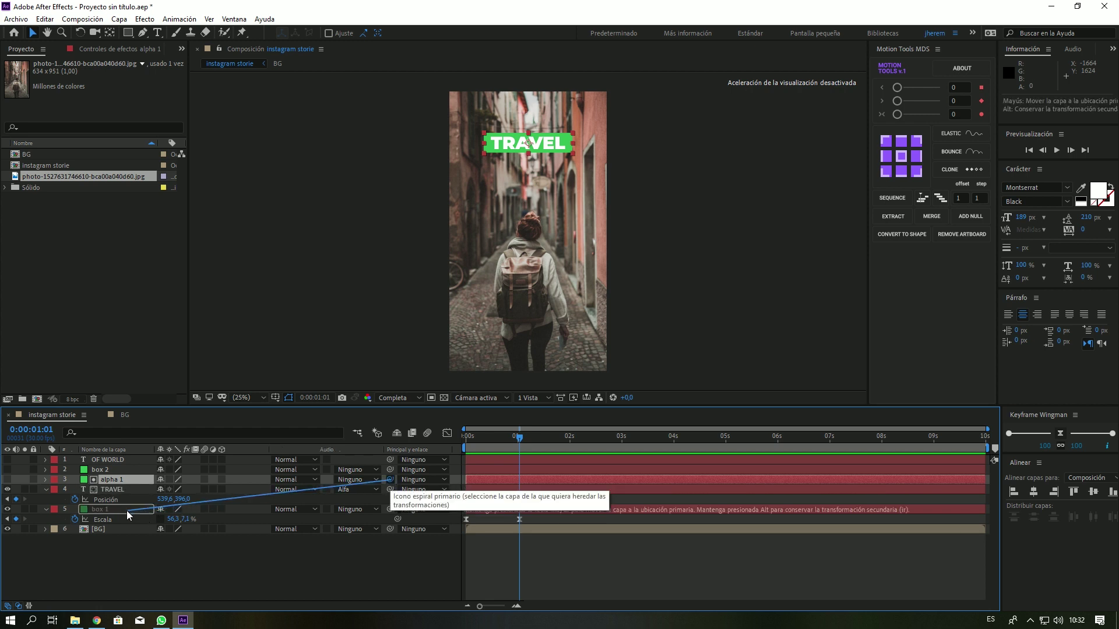
drag(127, 510, 127, 510)
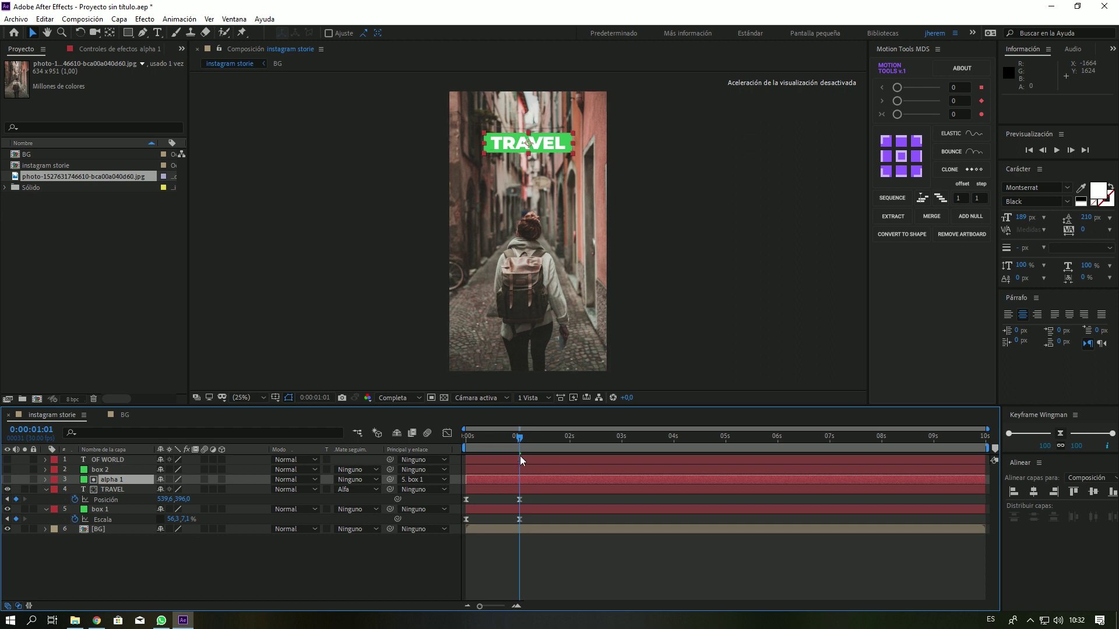
drag(516, 439, 490, 445)
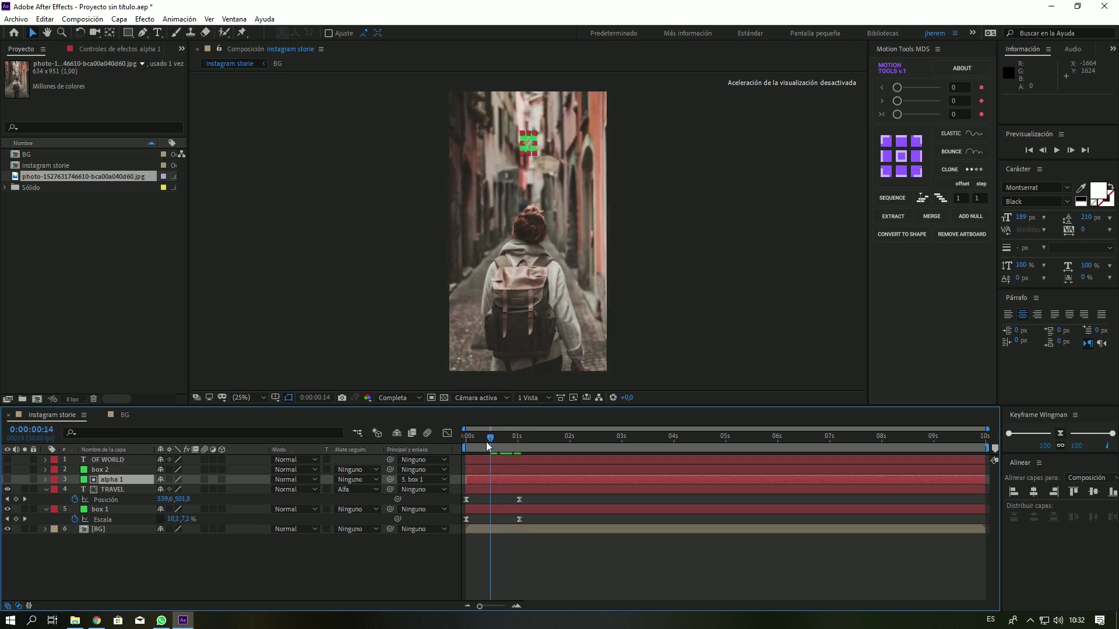
drag(490, 446, 453, 467)
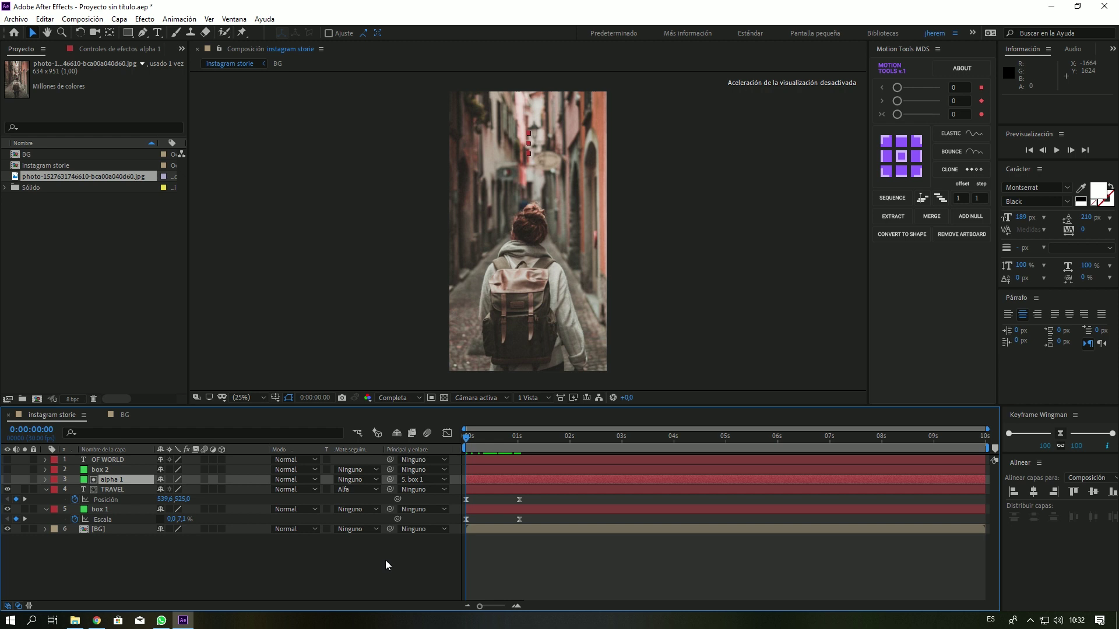
key(space)
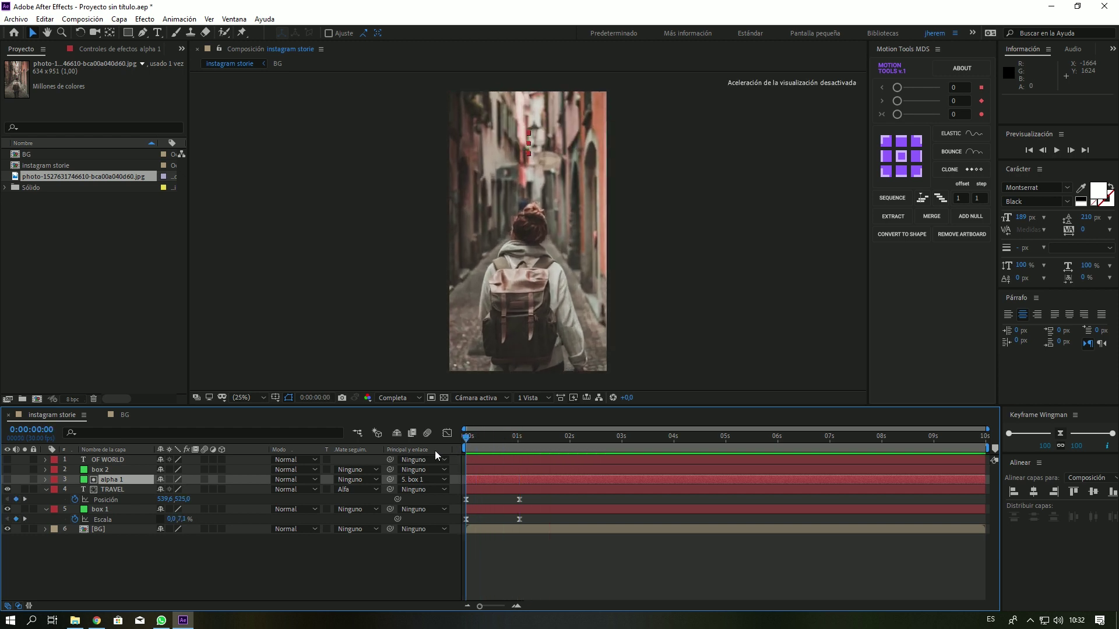
drag(507, 440, 519, 438)
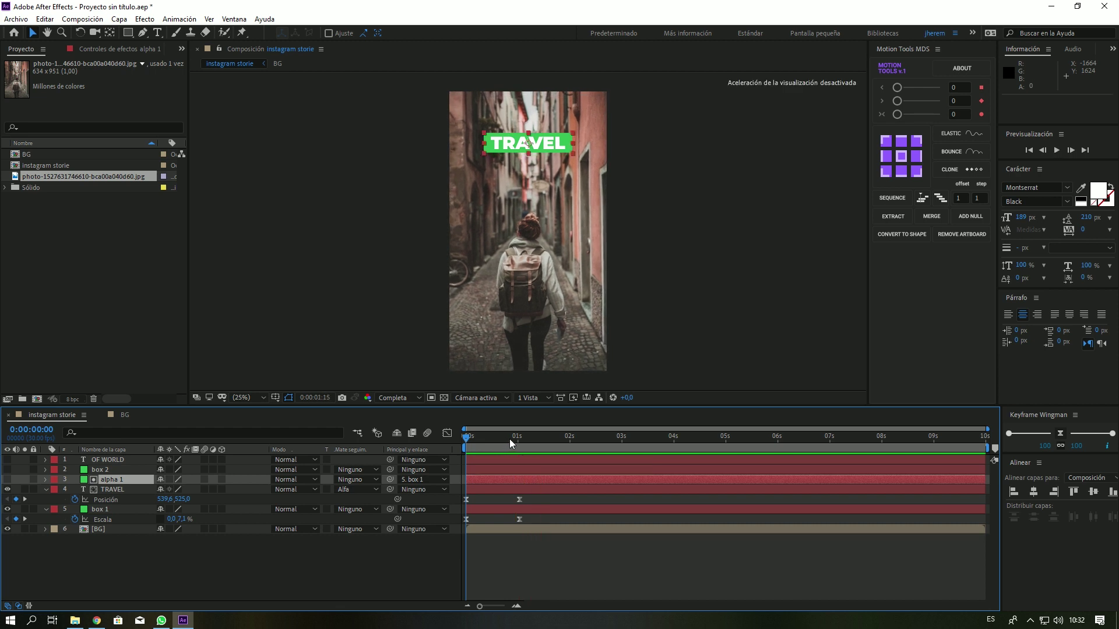
Step: Give TRAVEL, alpha 1 and box 1 a blue label colour
shift+click(120, 509)
click(57, 509)
click(76, 402)
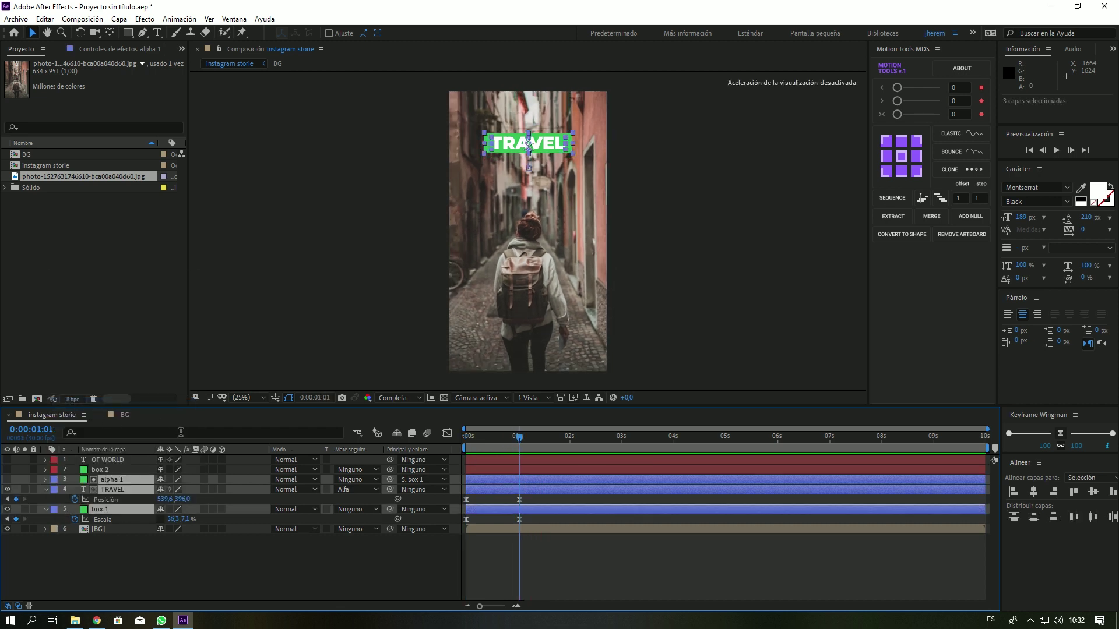
Step: Make OF WORLD and box 2 visible and set an OF WORLD position keyframe at 1 second
key(u)
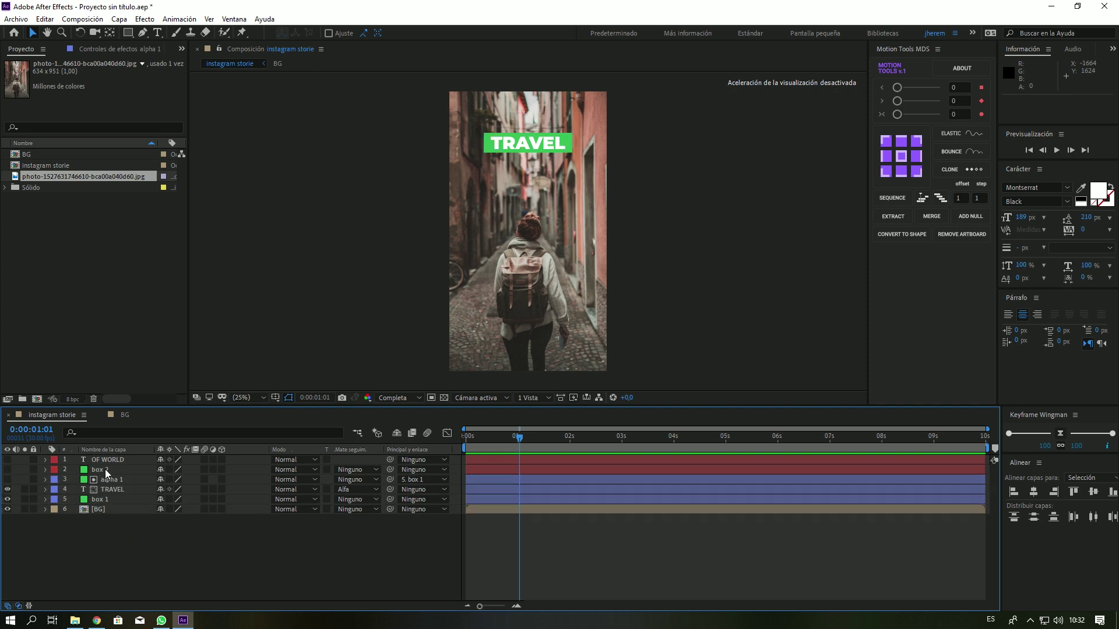
click(106, 471)
drag(7, 470, 7, 460)
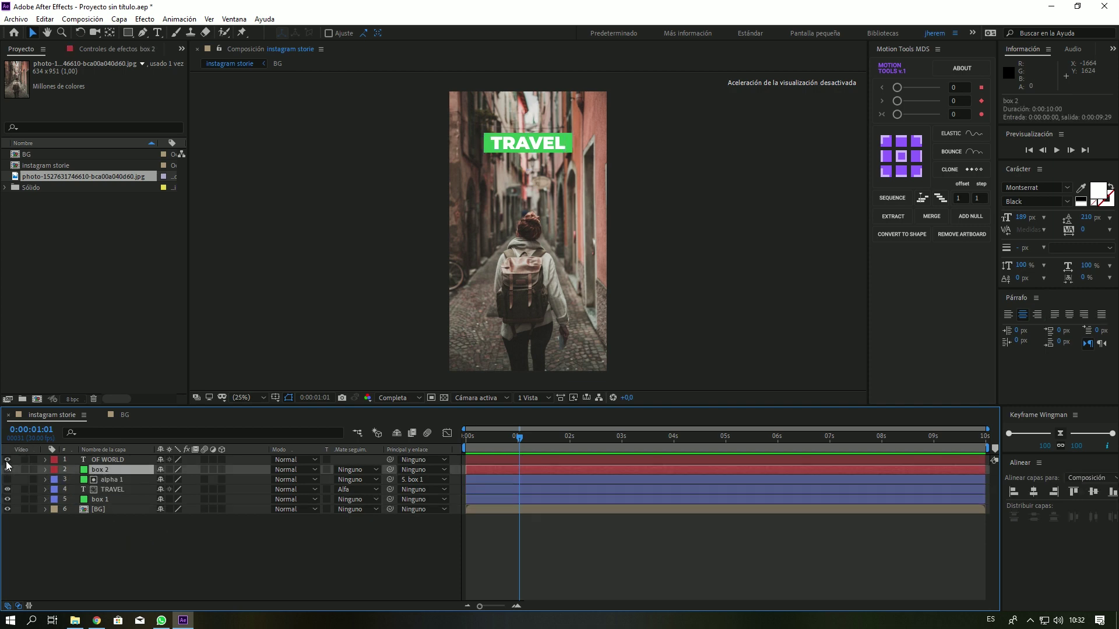
click(110, 461)
key(p)
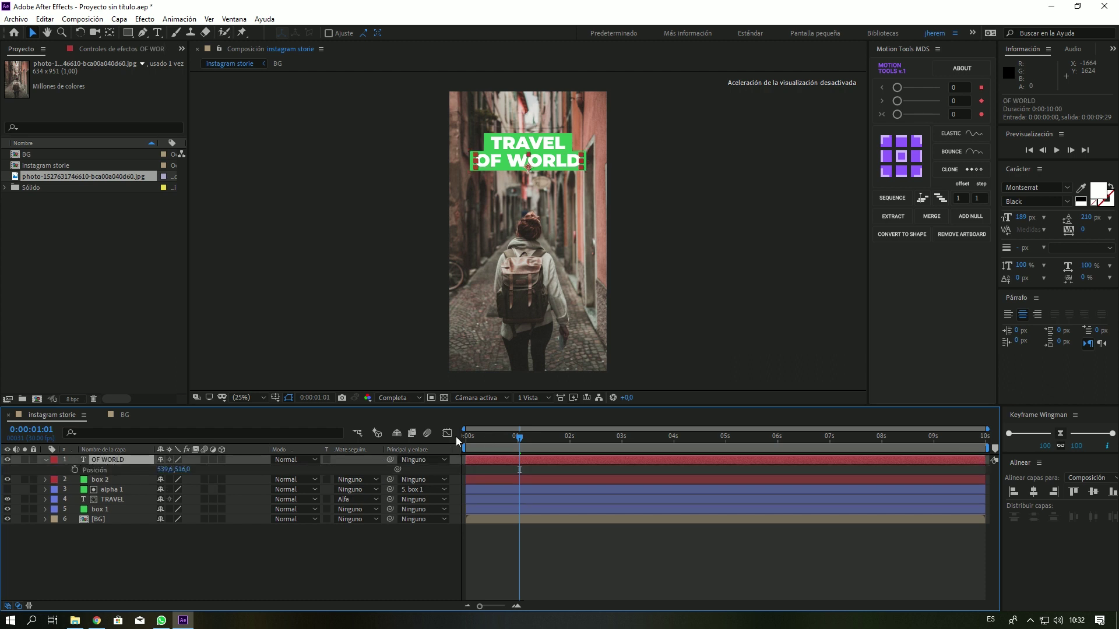
click(75, 469)
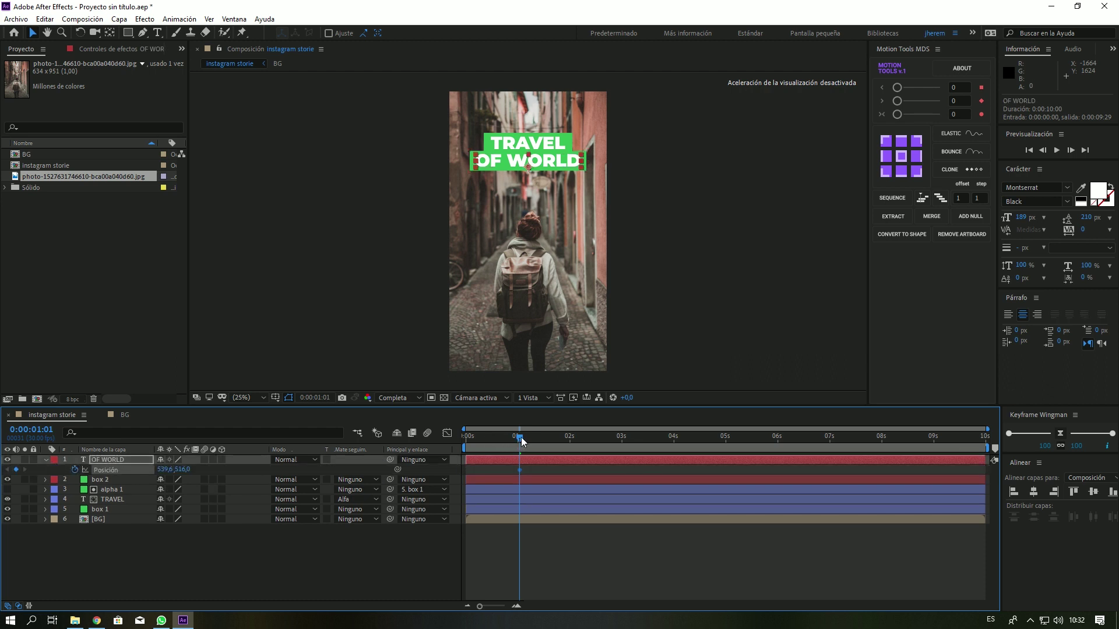
Step: Move OF WORLD lower at 0s (539.6,372.0) and Easy Ease both position keyframes
click(114, 499)
key(p)
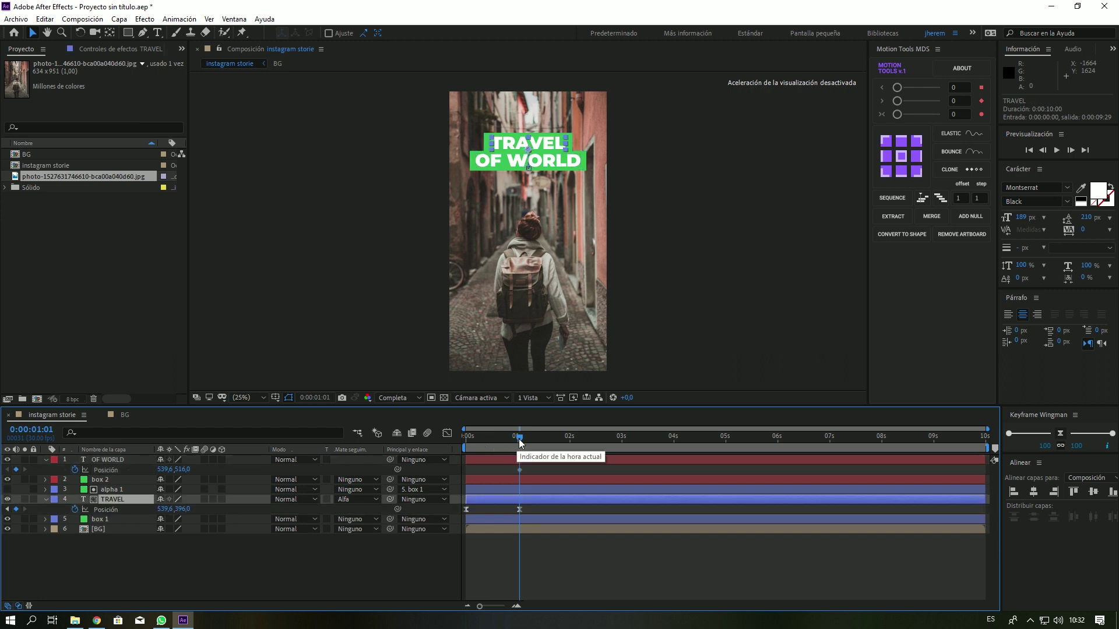
drag(510, 447, 449, 443)
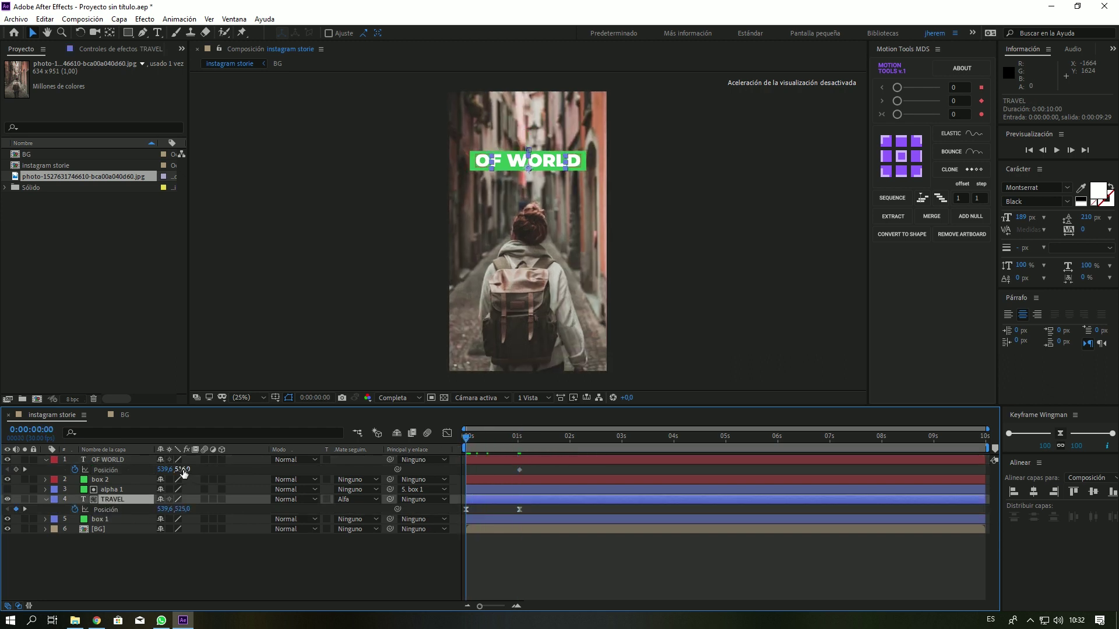
mouse_move(182, 469)
mouse_down()
mouse_move(268, 470)
mouse_move(61, 497)
mouse_up()
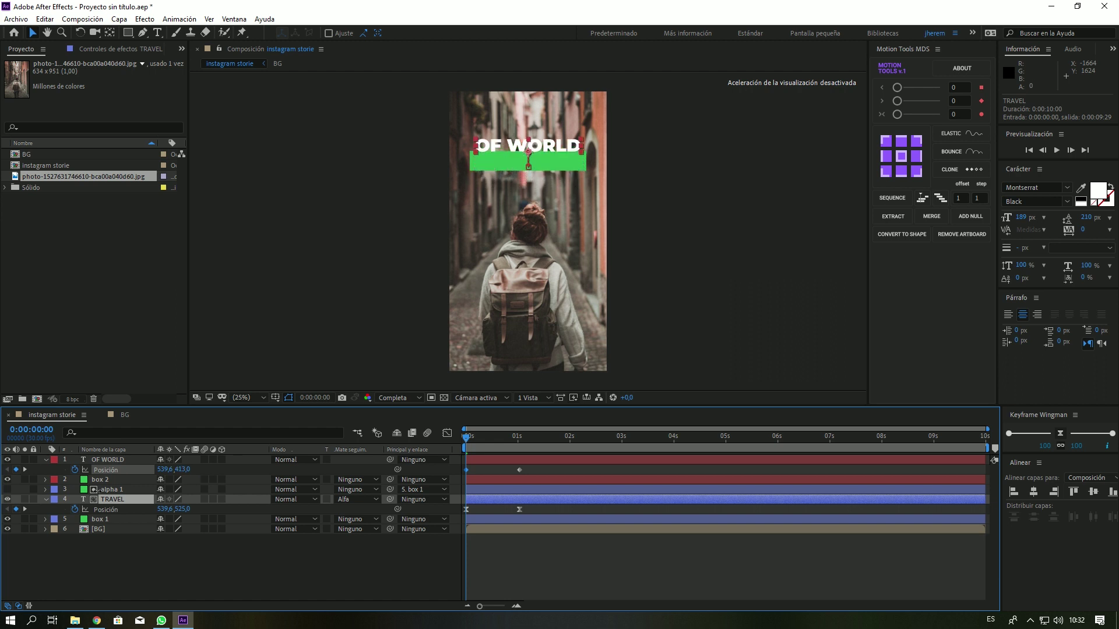
drag(61, 497, 58, 512)
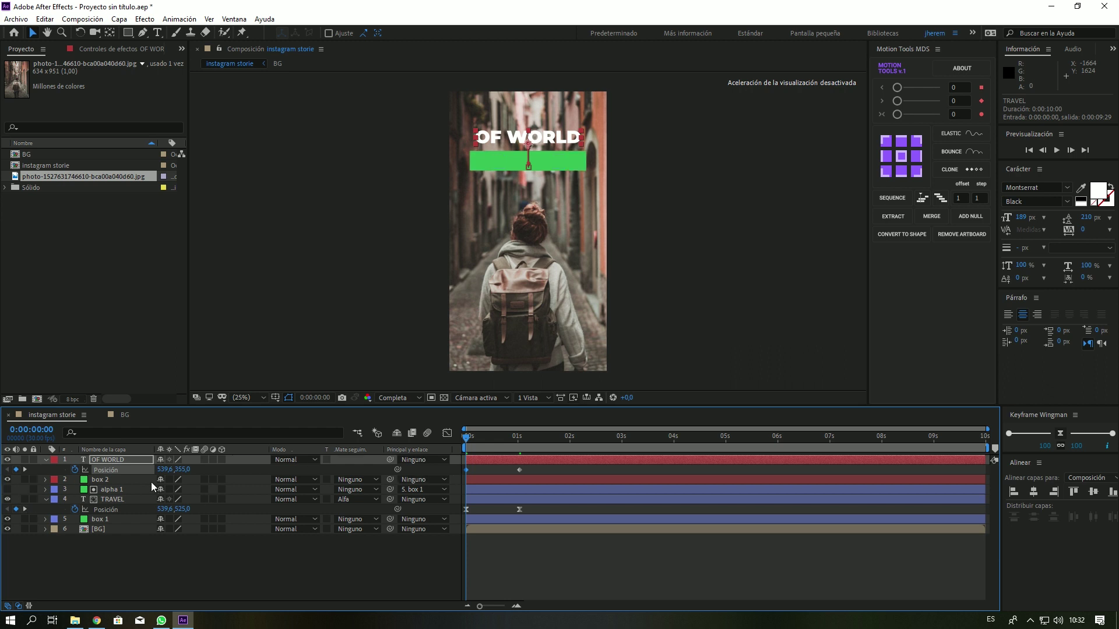
drag(182, 473, 192, 473)
drag(528, 469, 427, 478)
click(1060, 435)
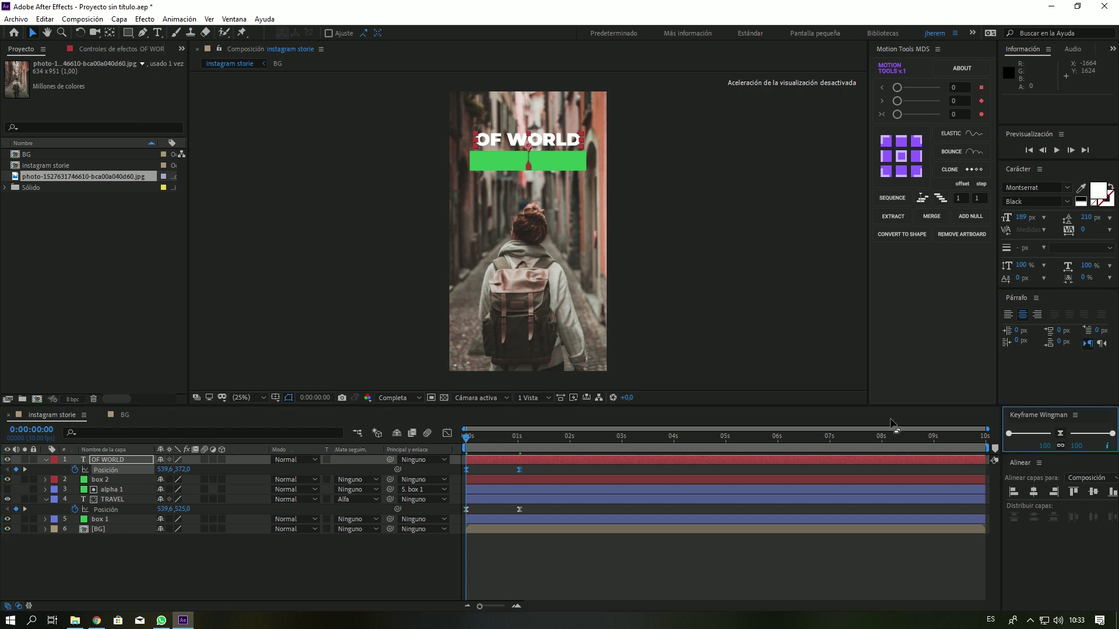
click(103, 480)
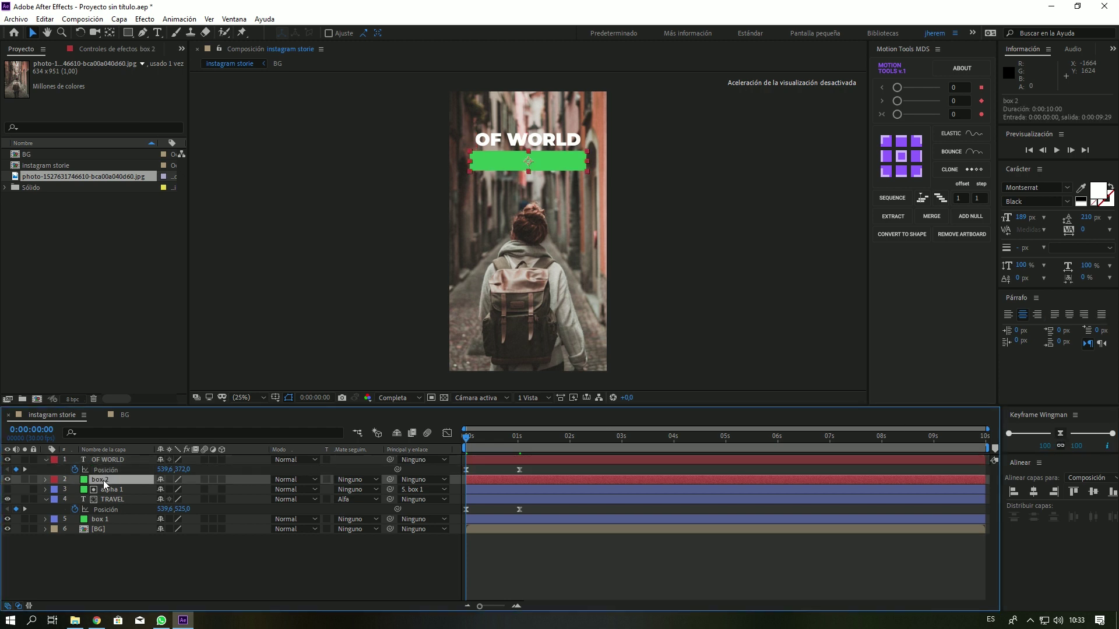
Step: Keyframe box 2's scale at 1s, set X scale to 0 at 0s, and Easy Ease both
key(s)
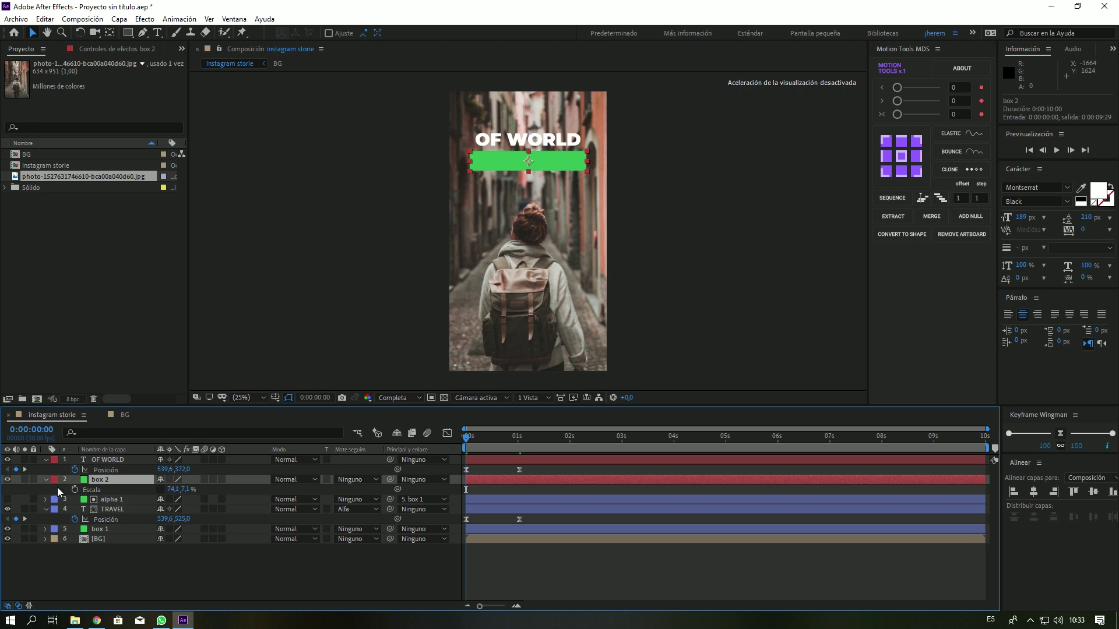
click(75, 489)
drag(468, 489, 522, 491)
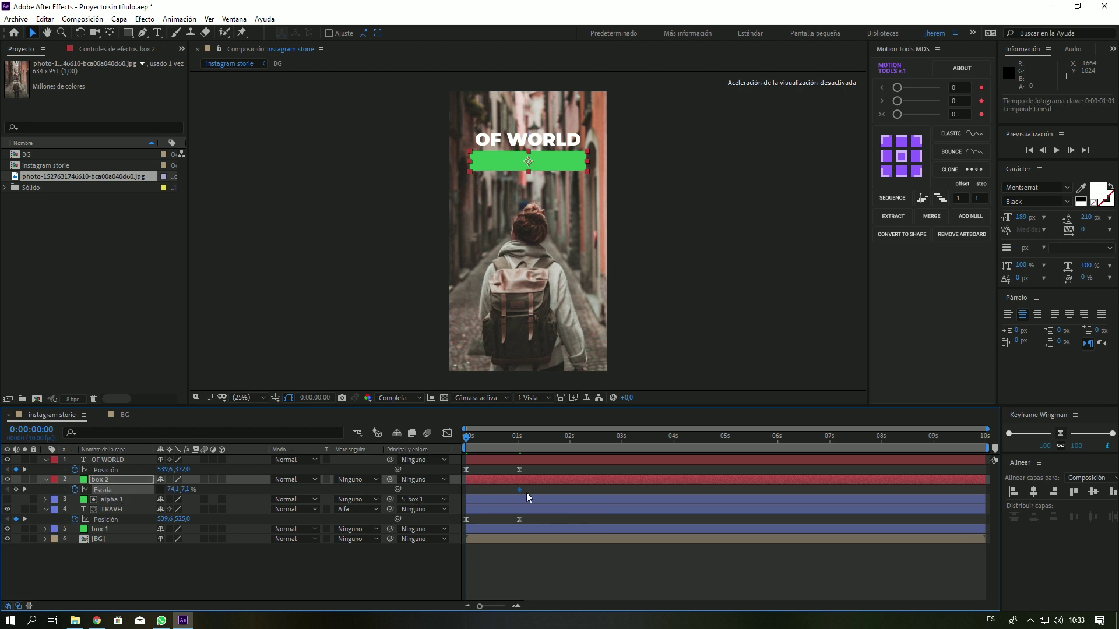
click(173, 490)
text(0)
key(Return)
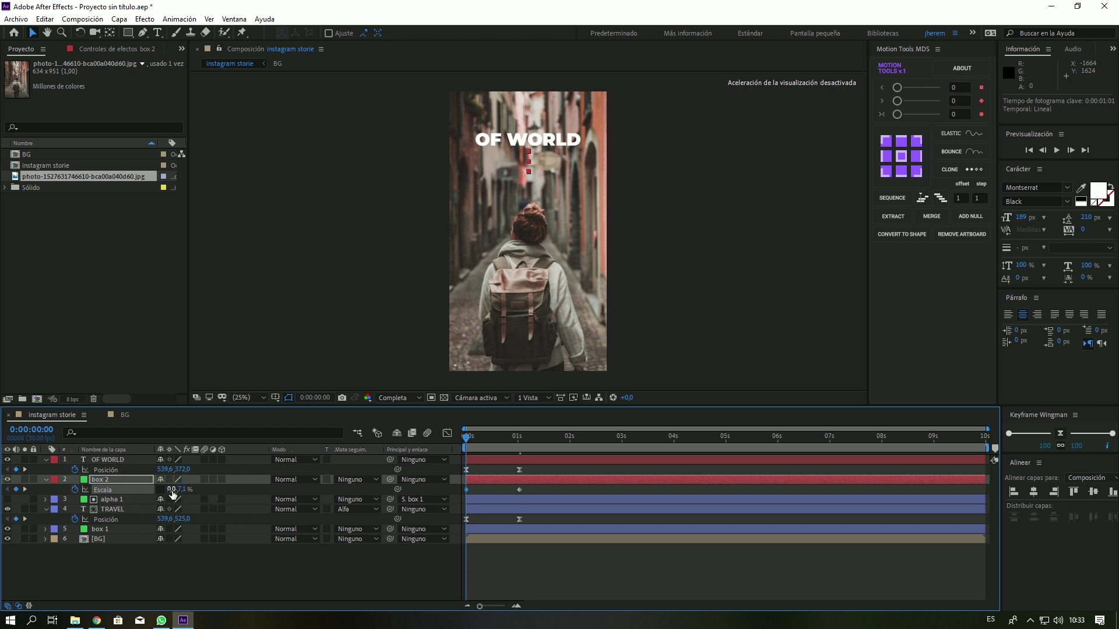
drag(537, 490, 460, 486)
click(1060, 434)
click(1060, 434)
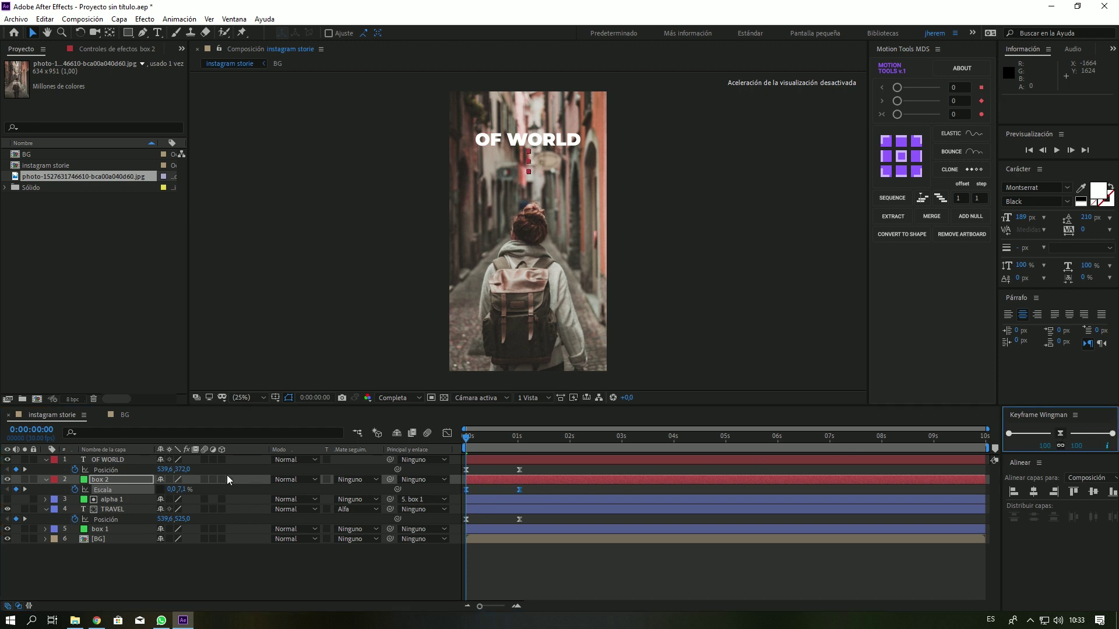
Step: Duplicate box 2 and name the copy 'alpha 2'
click(95, 483)
key(ctrl+d)
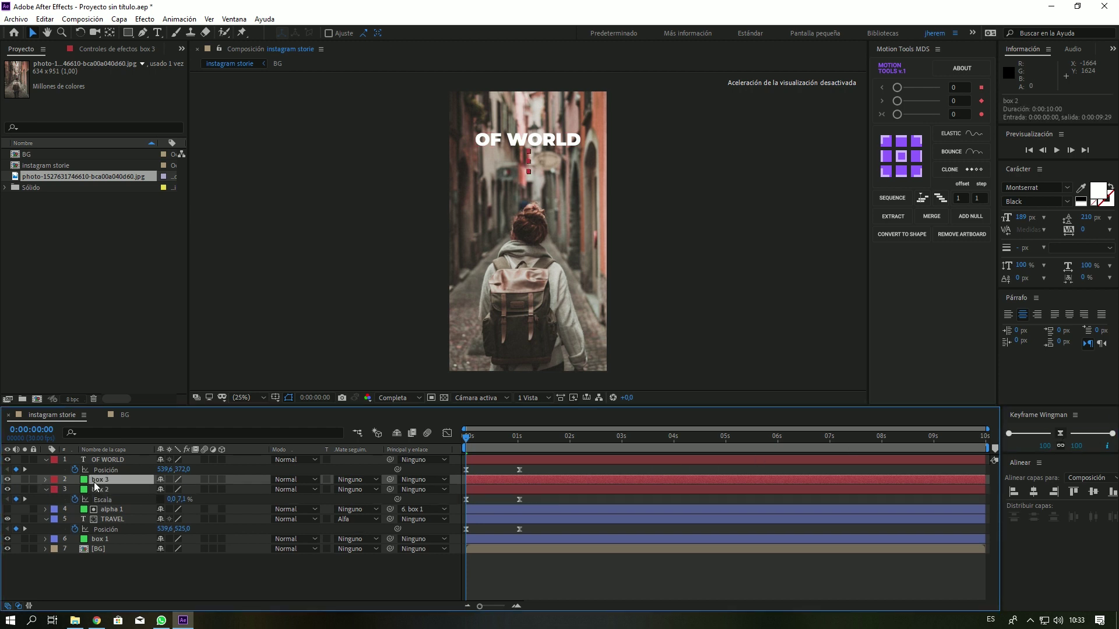
key(Return)
text(alpha)
text( 2)
Step: Place alpha 2 above OF WORLD and set it as OF WORLD's Alpha Matte, then scrub to check
key(Return)
drag(93, 481, 97, 460)
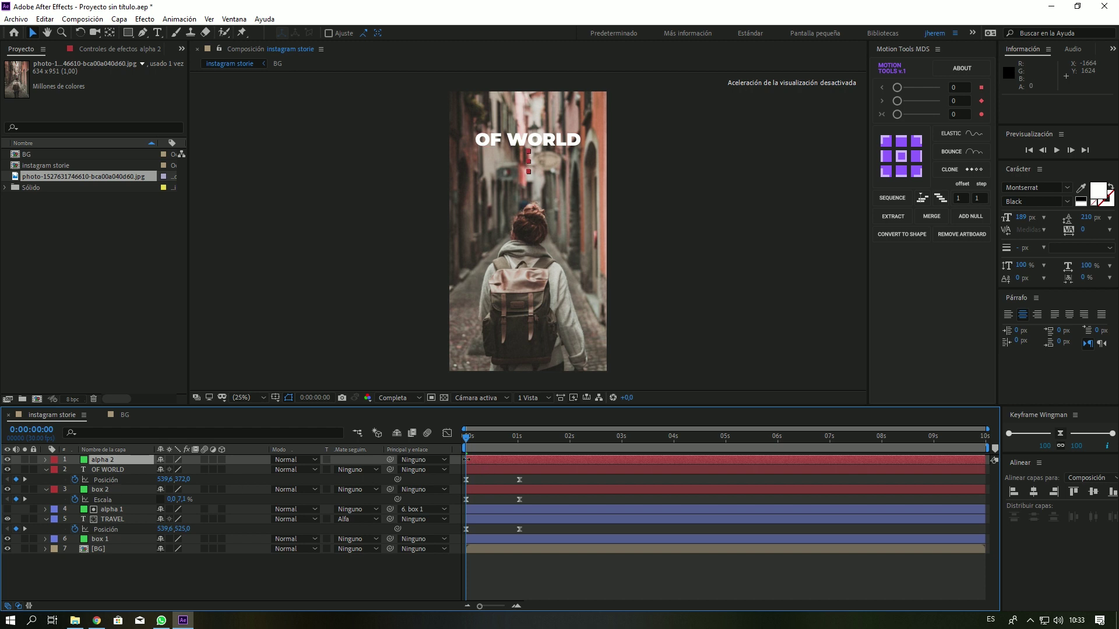
click(111, 469)
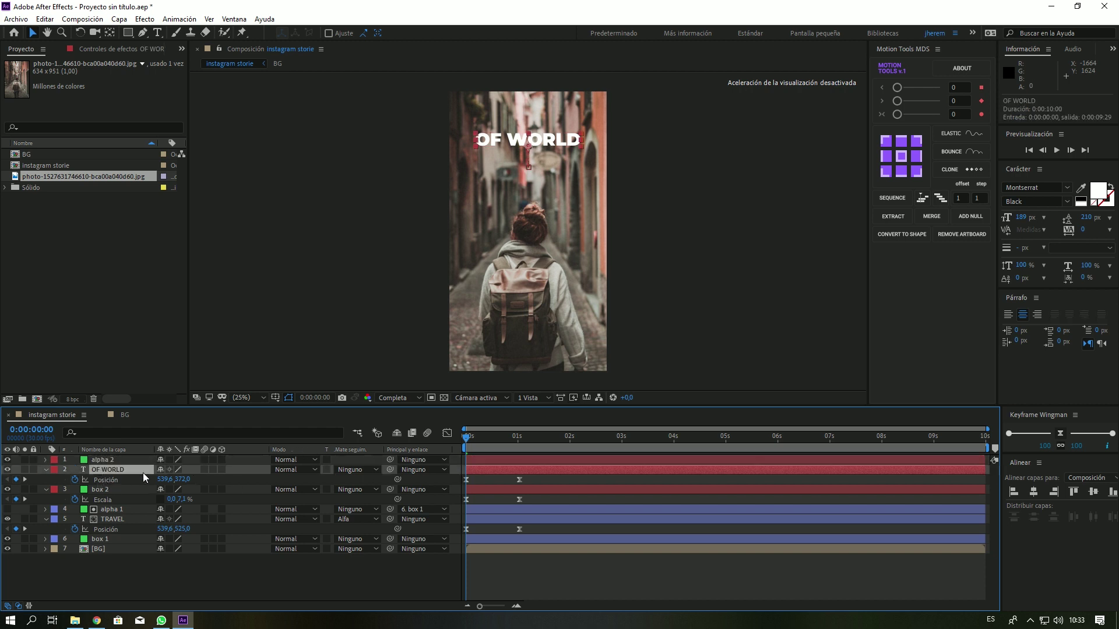
click(366, 473)
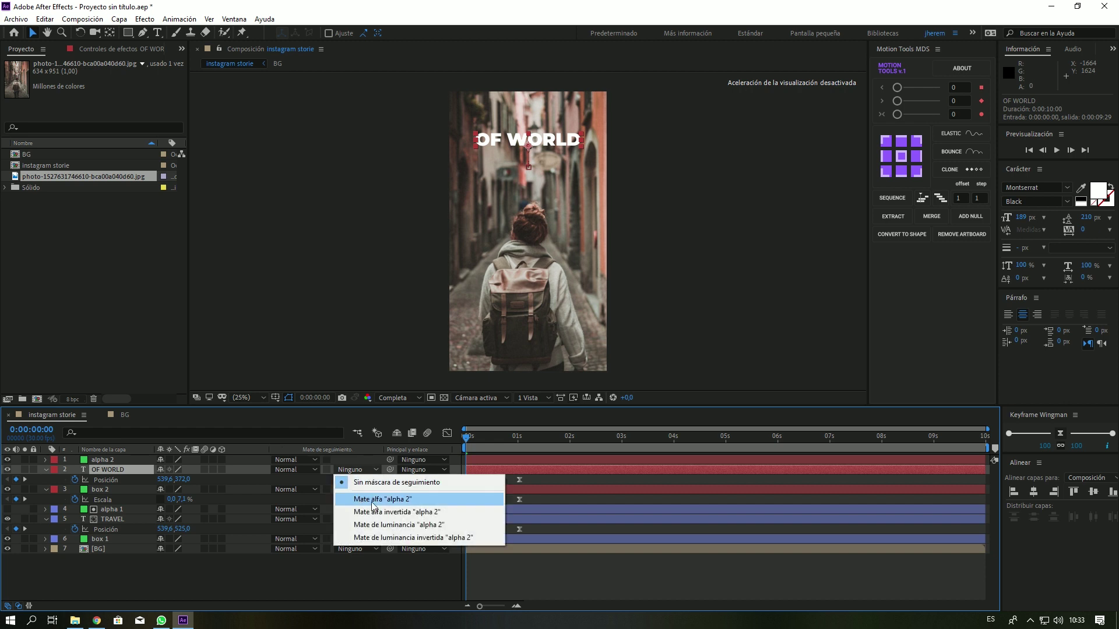
click(372, 502)
mouse_move(468, 441)
mouse_down()
mouse_move(510, 442)
mouse_move(496, 449)
mouse_up()
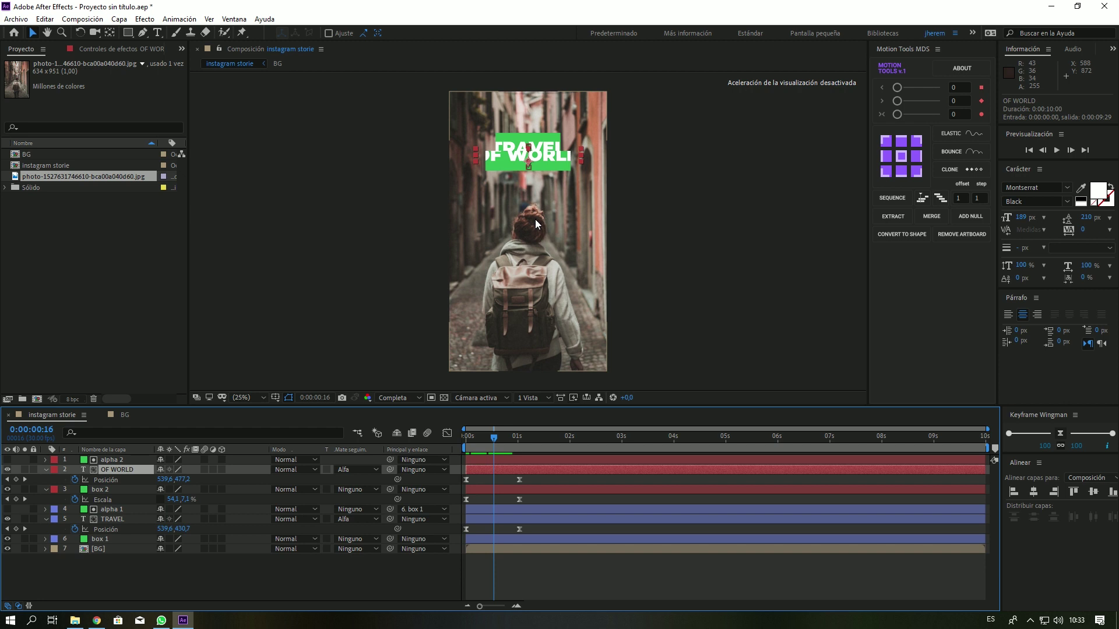
Step: Preview the TRAVEL OF WORLD reveal and stop around 0:00:01:03
mouse_move(494, 445)
mouse_down()
mouse_move(505, 445)
mouse_move(463, 452)
mouse_up()
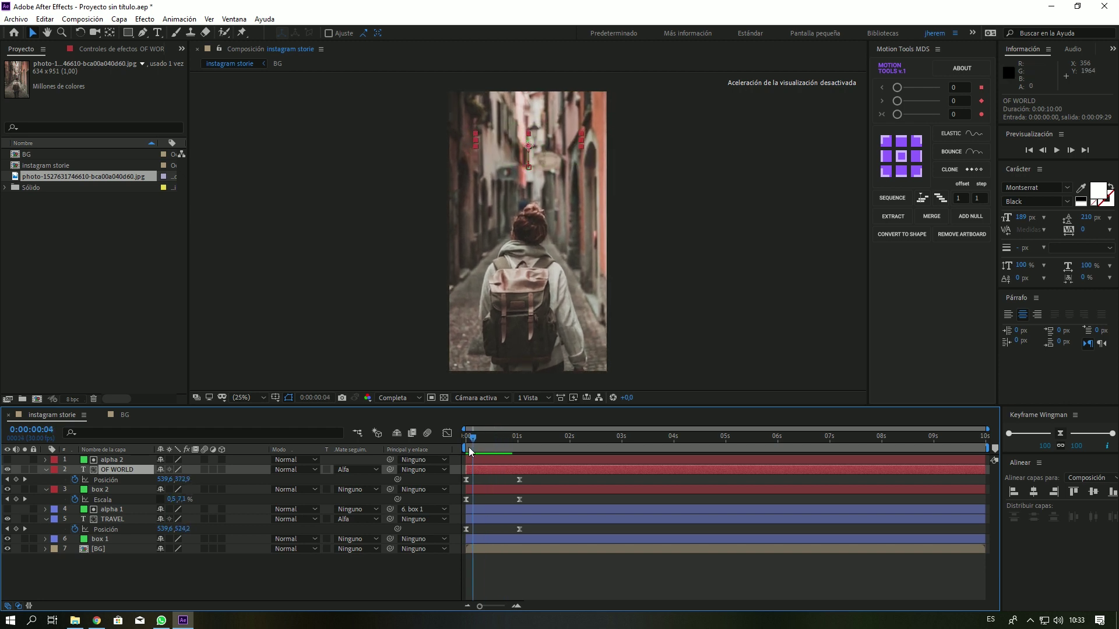
key(space)
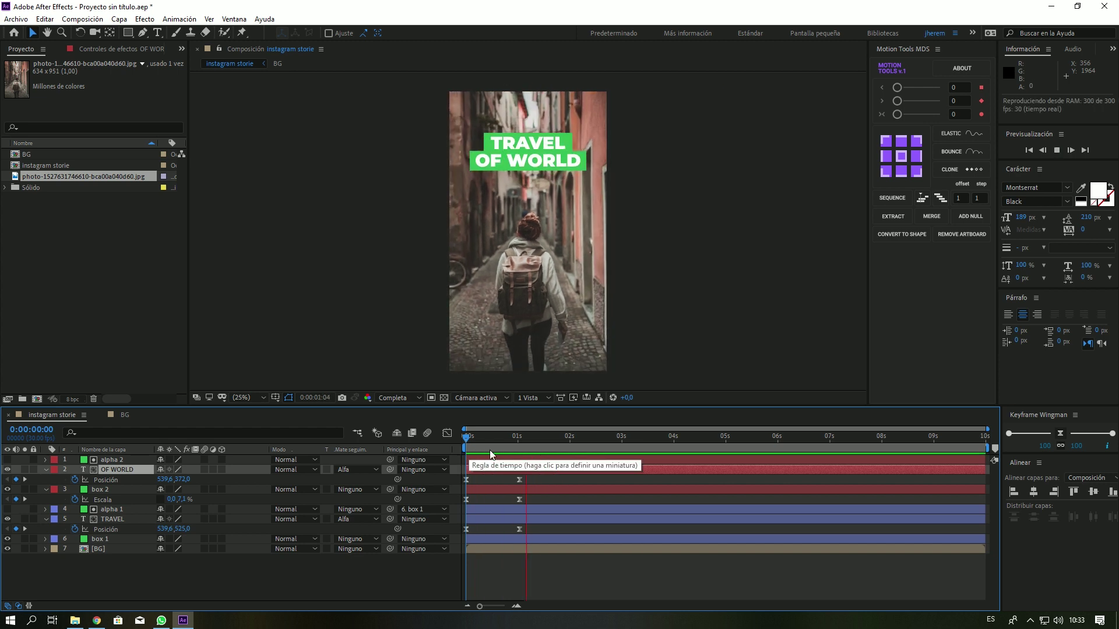
key(space)
key(space)
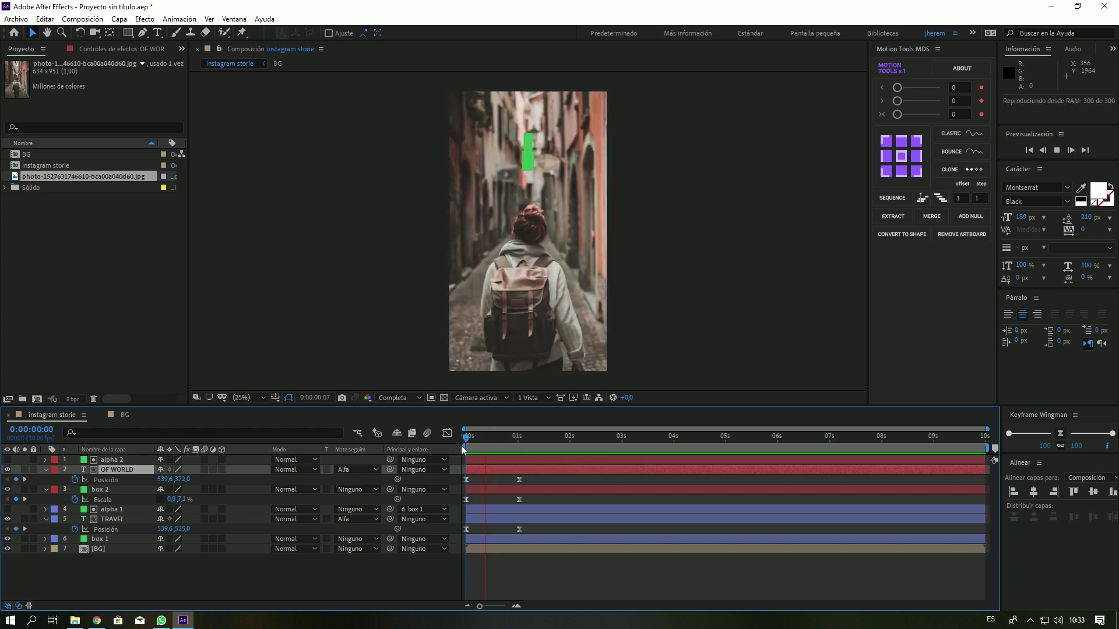
click(523, 441)
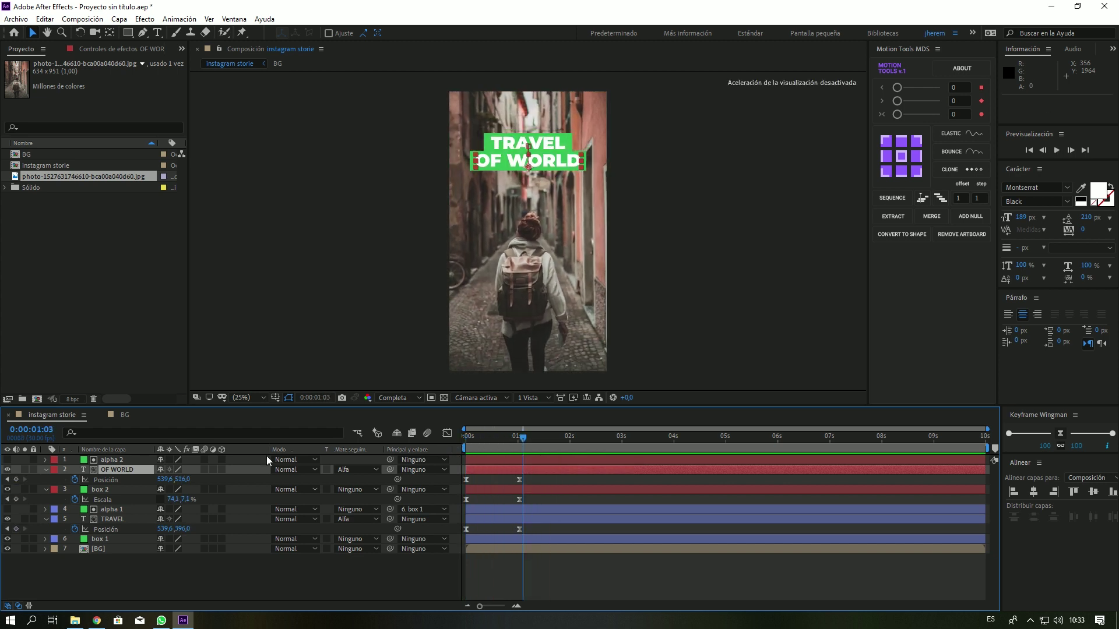
Step: Collapse the expanded properties of layers 1 through 6 and reselect box 1
click(103, 541)
shift+click(117, 459)
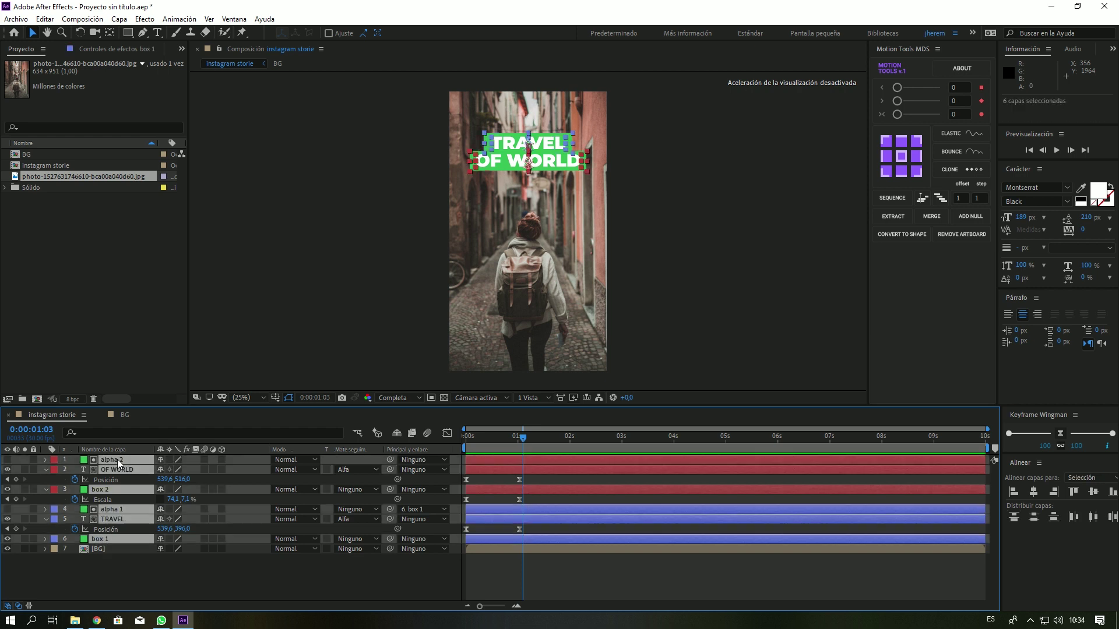
key(u)
click(128, 528)
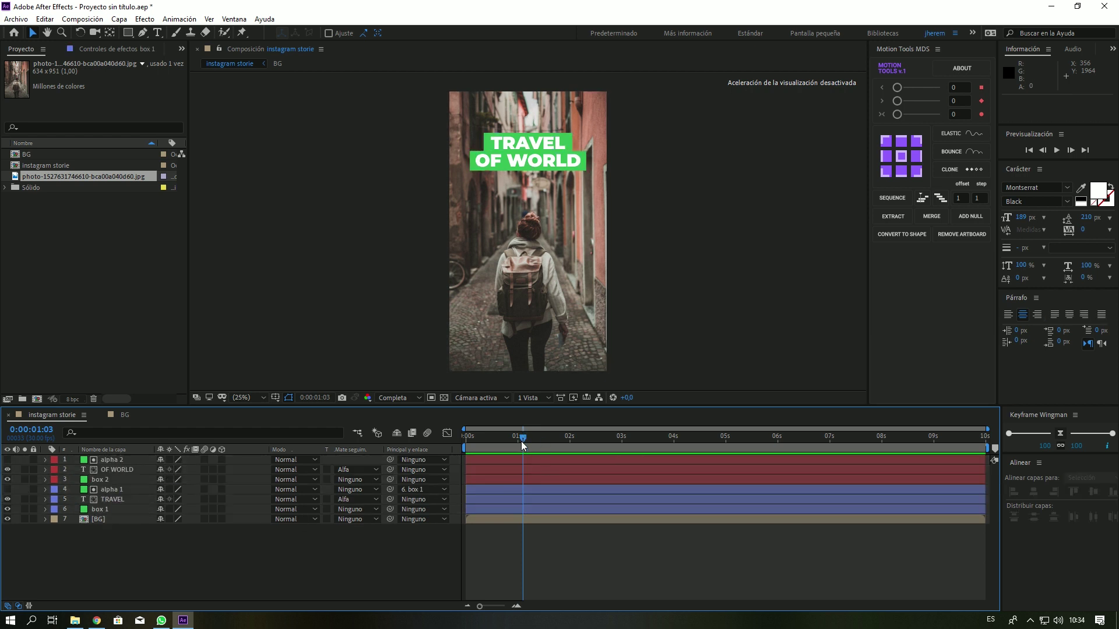
click(545, 441)
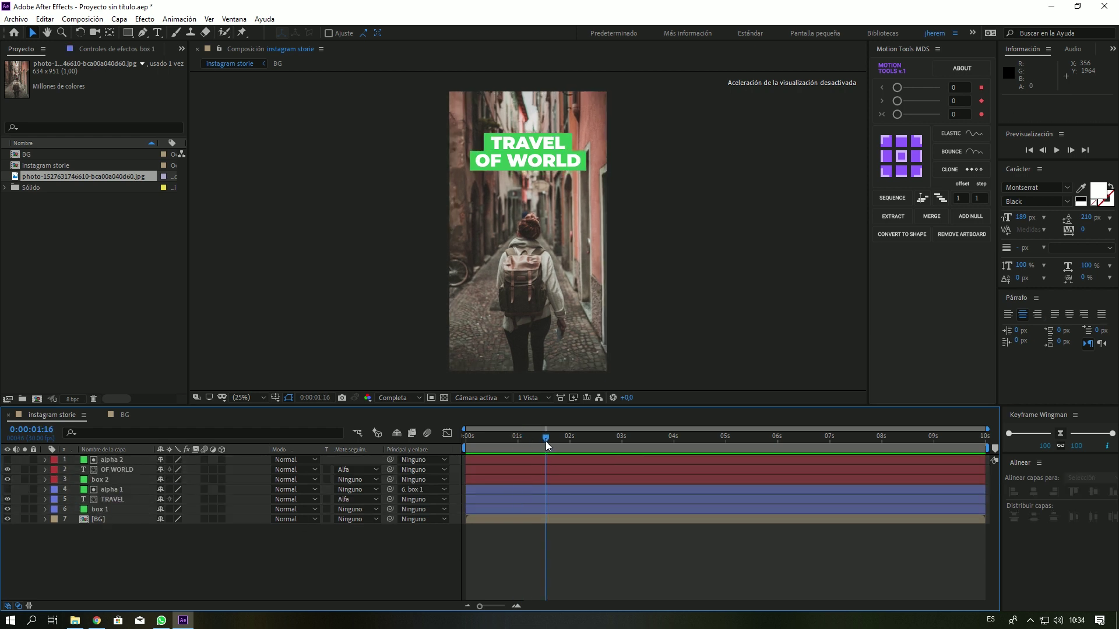
click(105, 509)
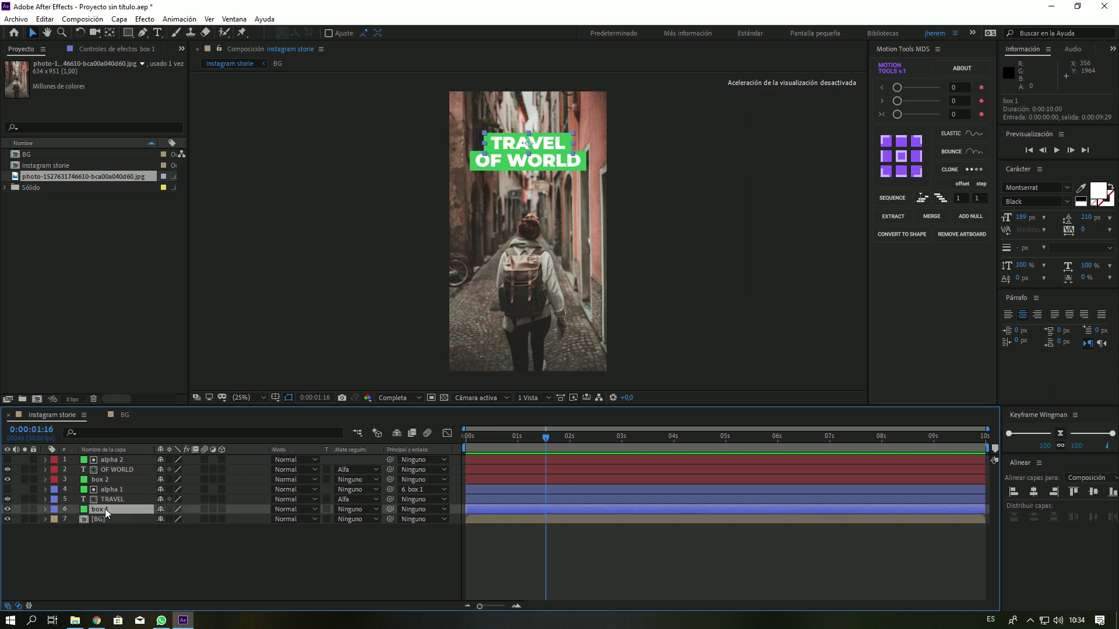
Step: Apply a Relleno fill effect with colour FFC000 to box 1
key(ctrl+space)
text(rell)
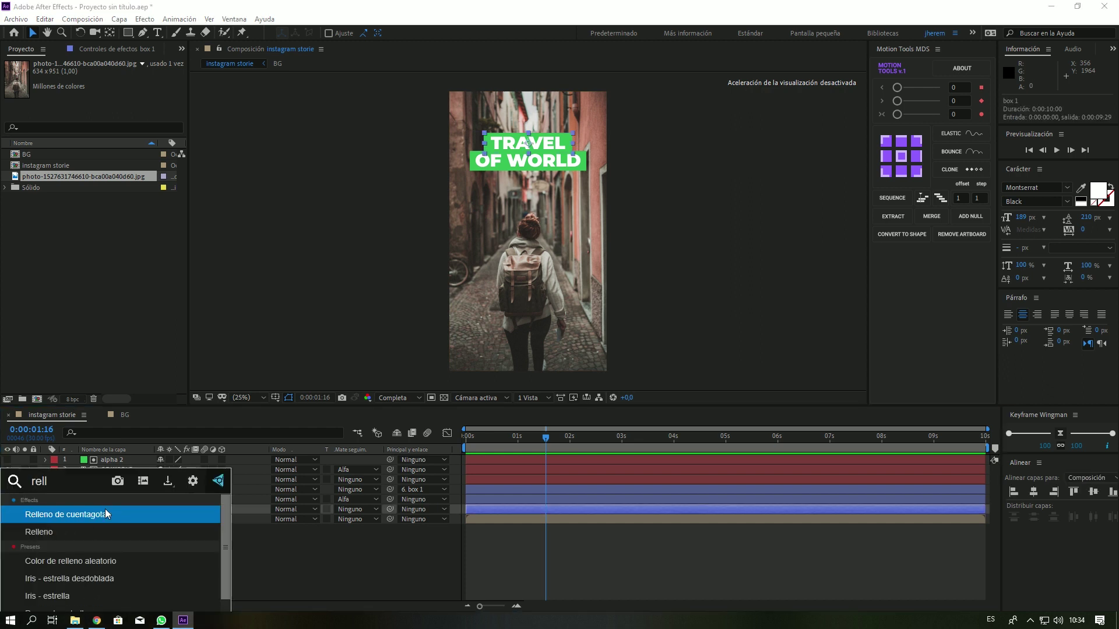
key(Down)
key(Return)
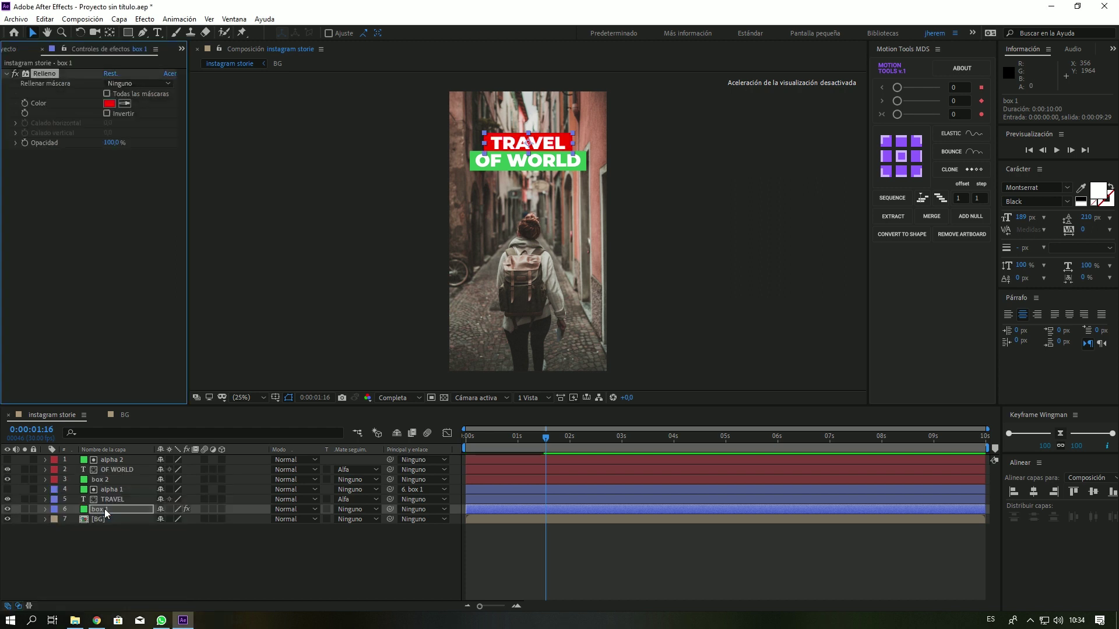
click(109, 103)
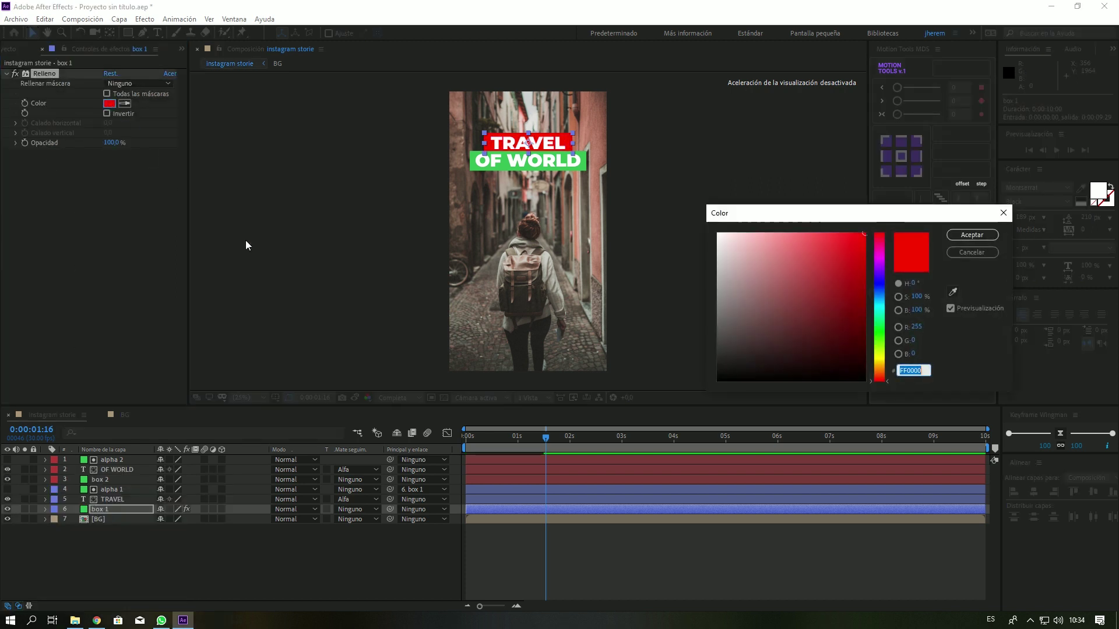
drag(774, 217, 225, 265)
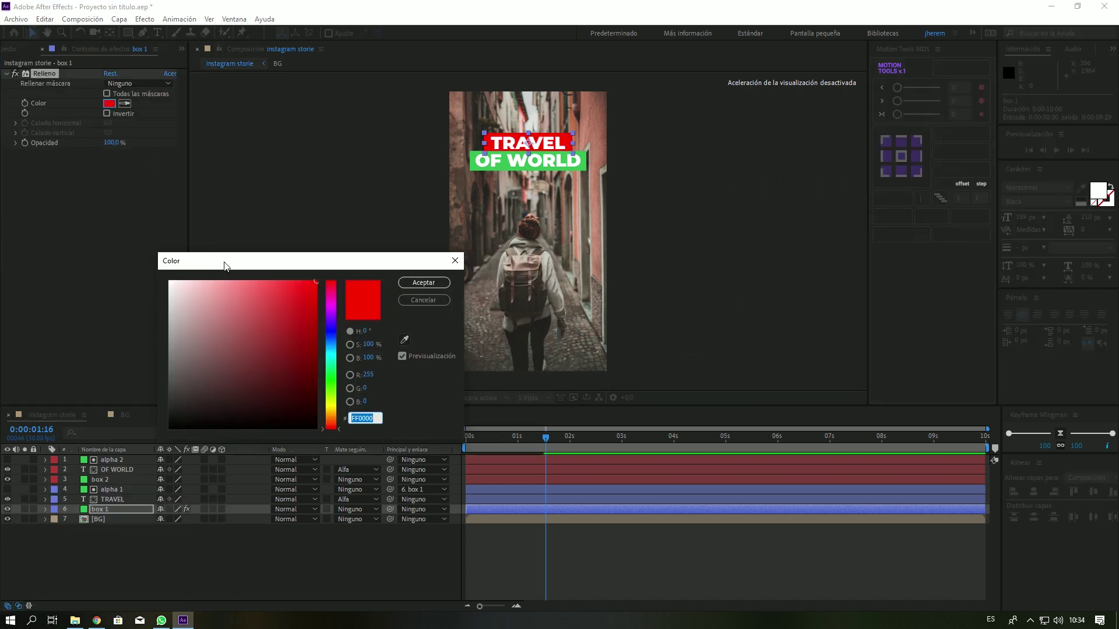
click(334, 410)
drag(335, 410, 338, 414)
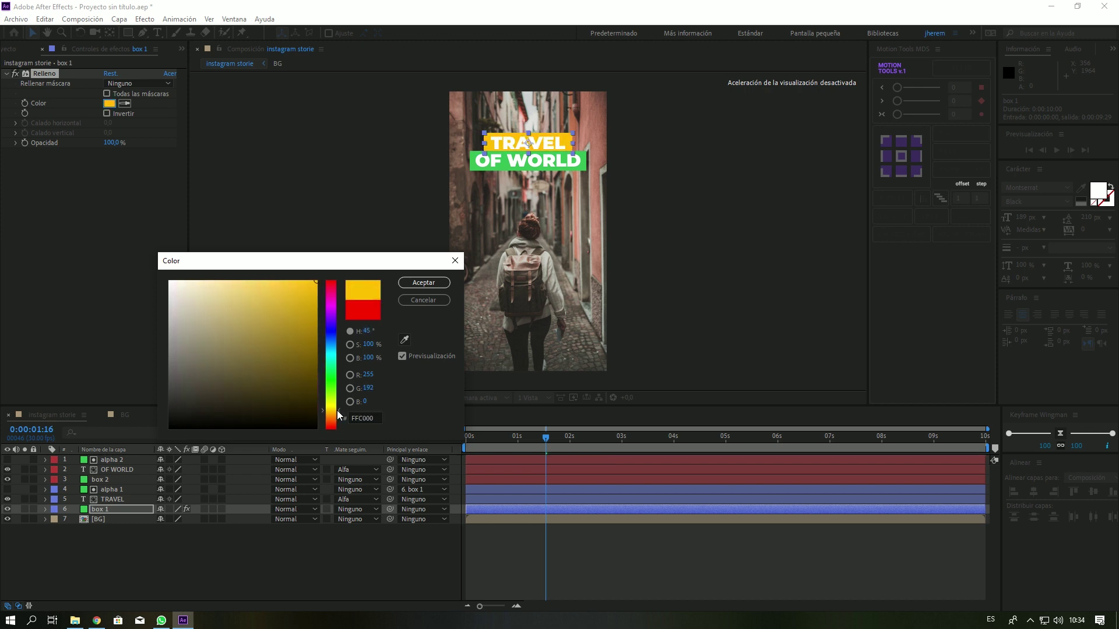
click(374, 418)
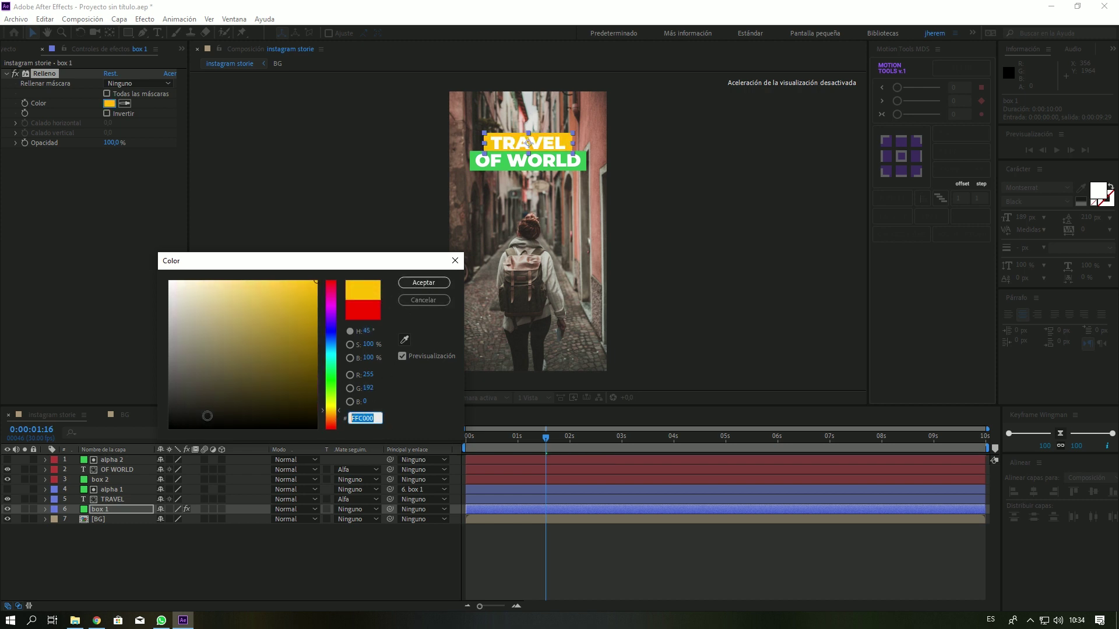
click(419, 283)
Step: Paste box 1's yellow Relleno effect onto box 2 and preview the result
click(120, 480)
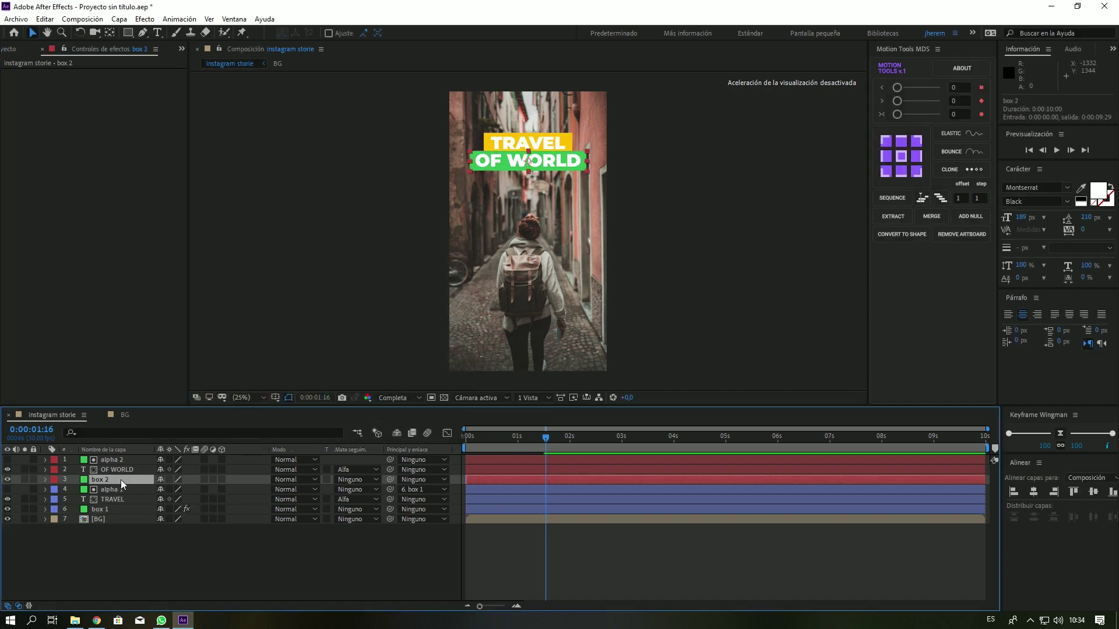
click(110, 508)
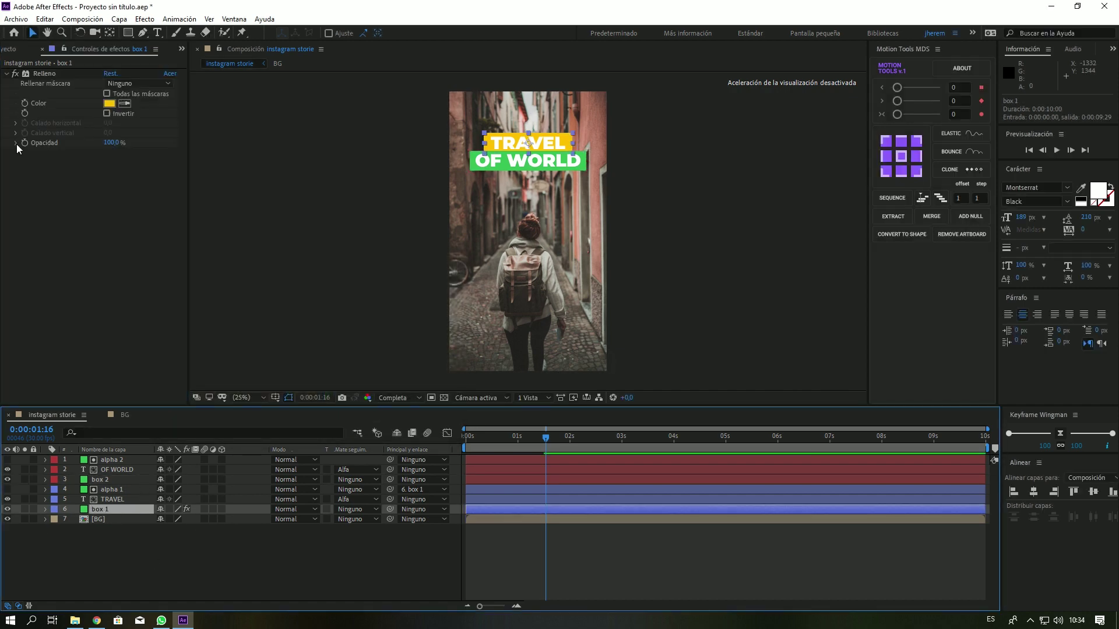
click(36, 72)
click(103, 478)
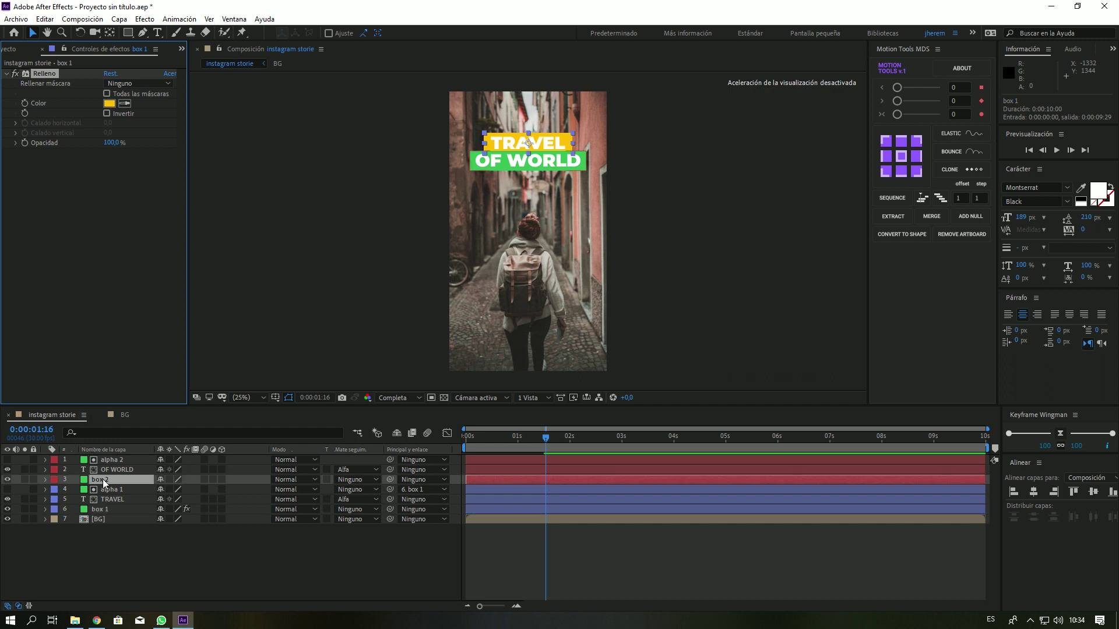
key(ctrl+v)
key(F2)
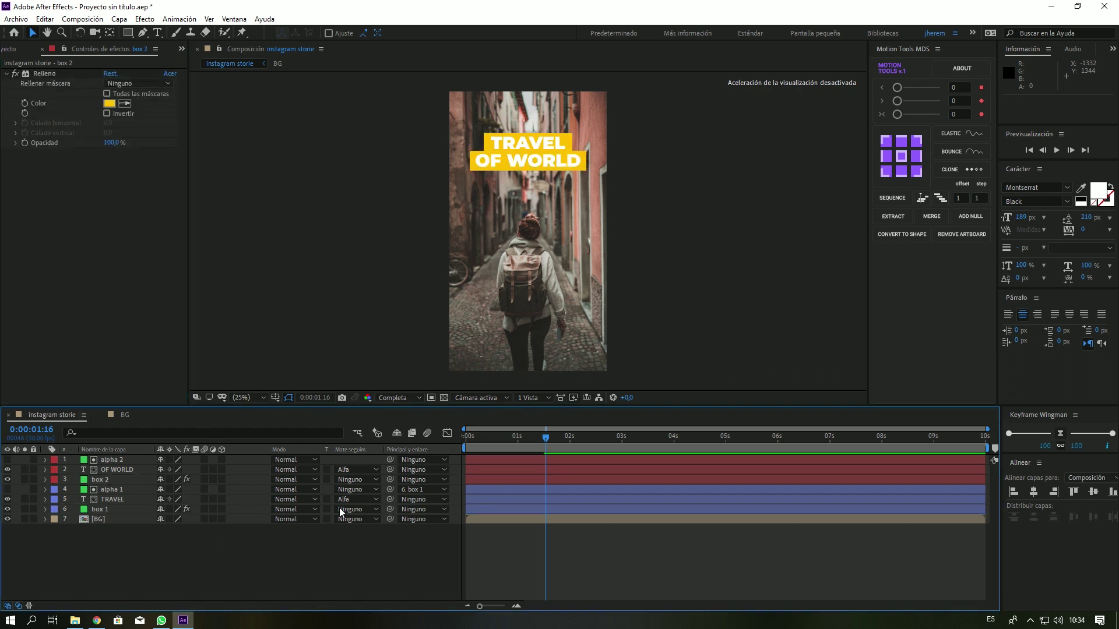
key(space)
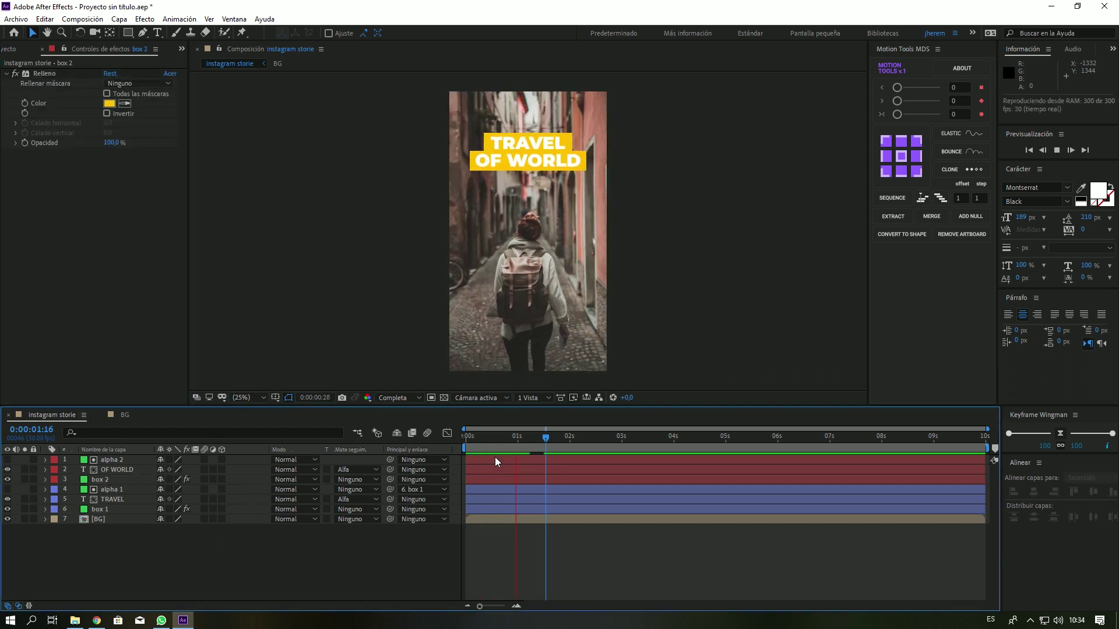
key(space)
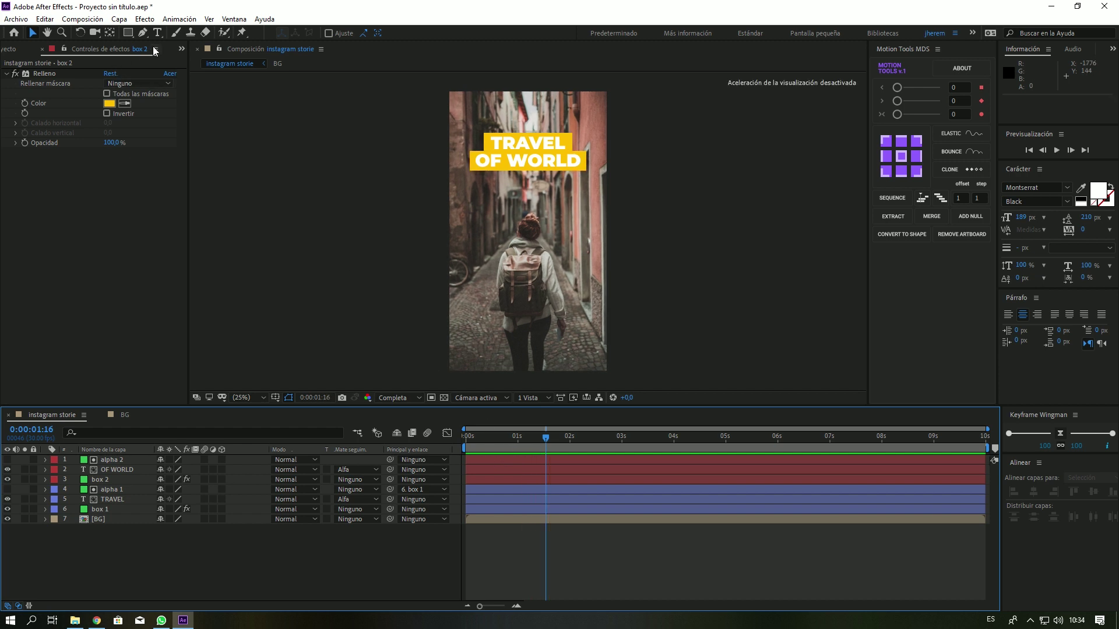
click(159, 33)
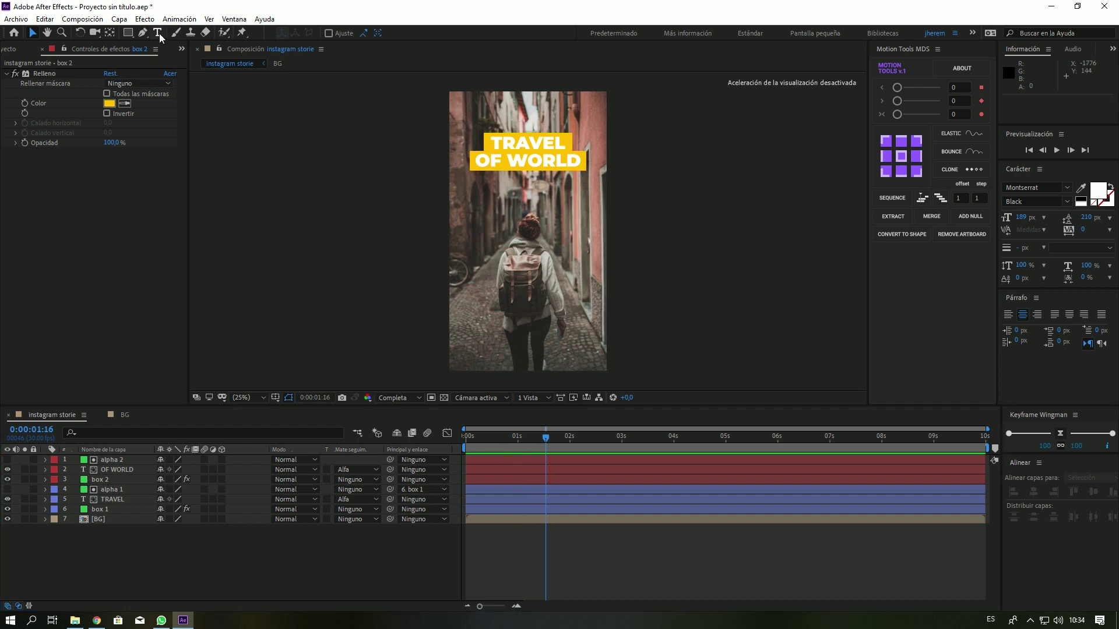
Step: Start a text layer near the bottom of the frame, setting font size and Medium weight
click(526, 335)
click(1022, 217)
text(100)
key(Return)
text(rr)
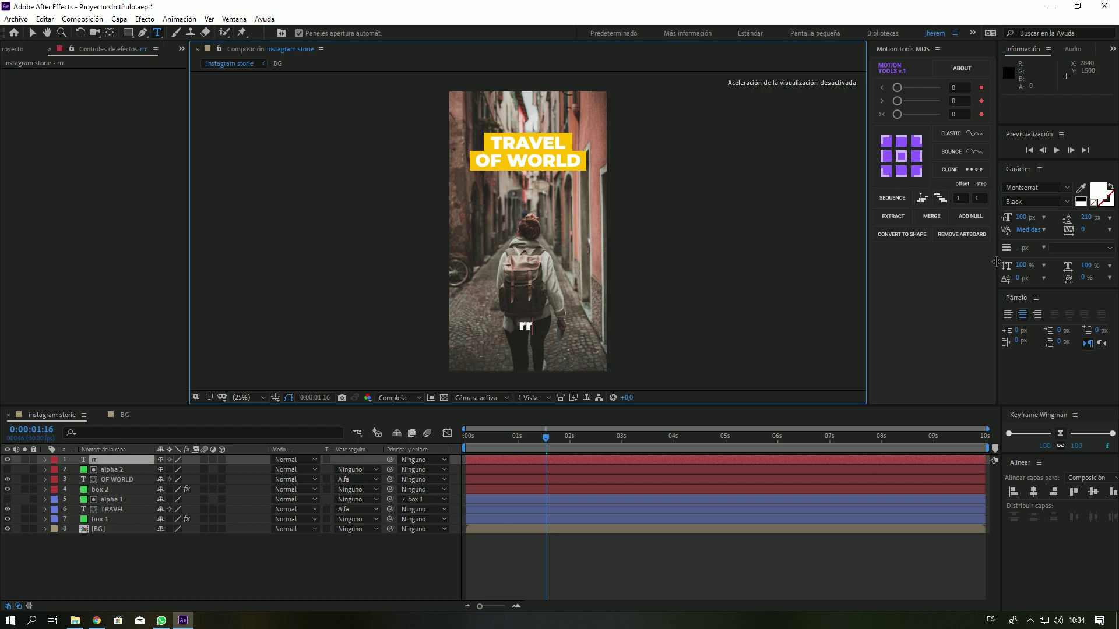
key(BackSpace)
key(BackSpace)
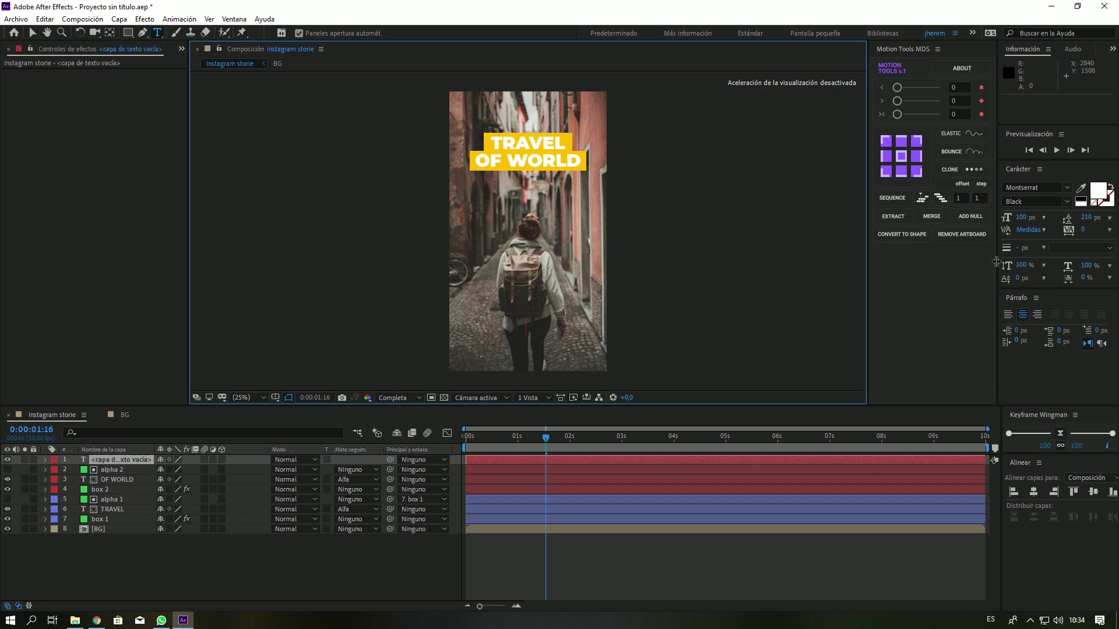
click(1022, 217)
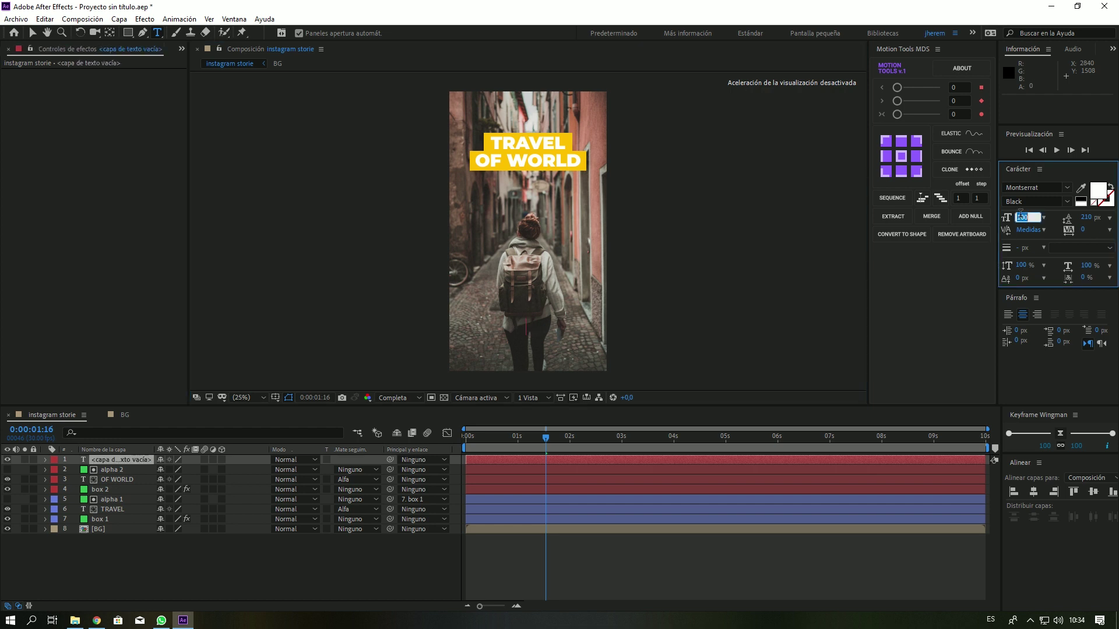
text(5)
key(Return)
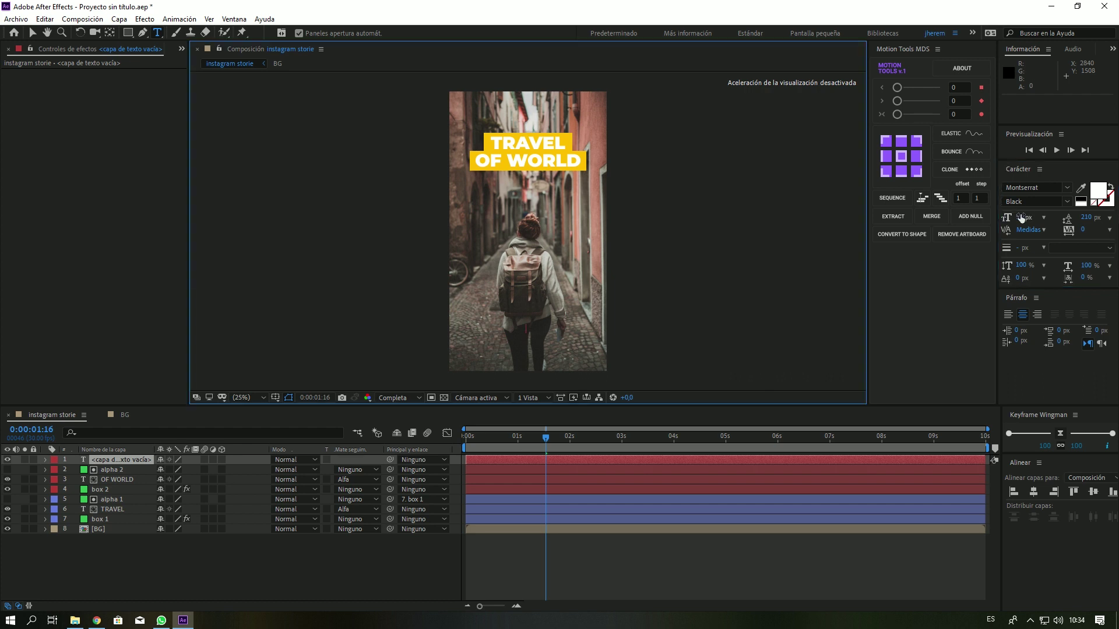
text(ddd)
key(ctrl+z)
click(1063, 201)
click(1030, 319)
key(Return)
Step: Type 'TRAVELLING WITH US' and 'TRAVELLER.COM' on two lines with Auto line spacing
text(V)
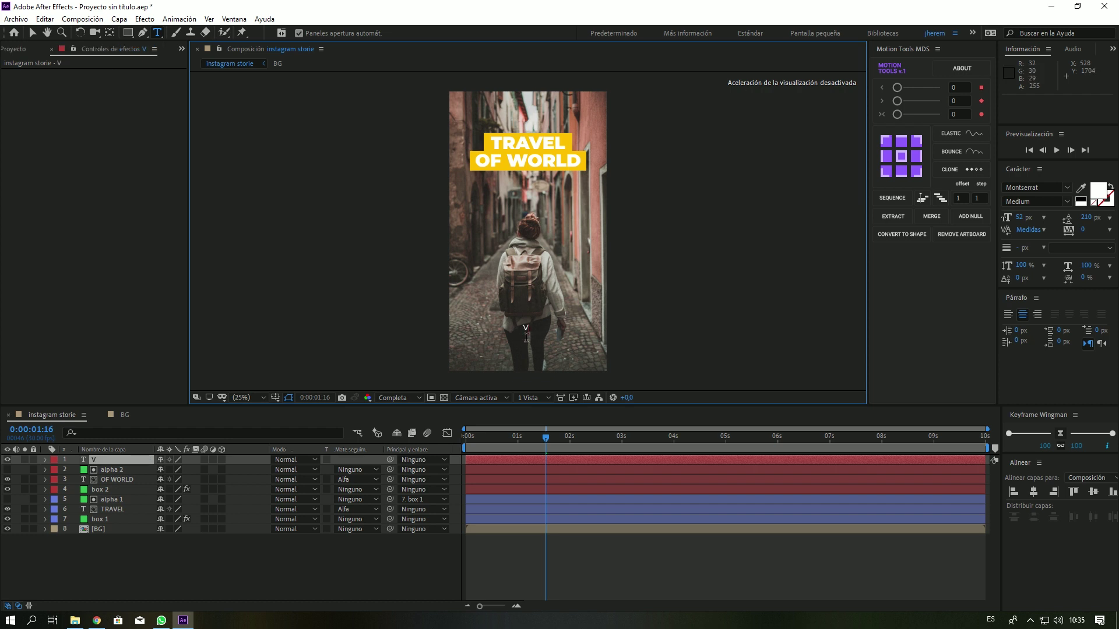
key(BackSpace)
text(TRAVELLING)
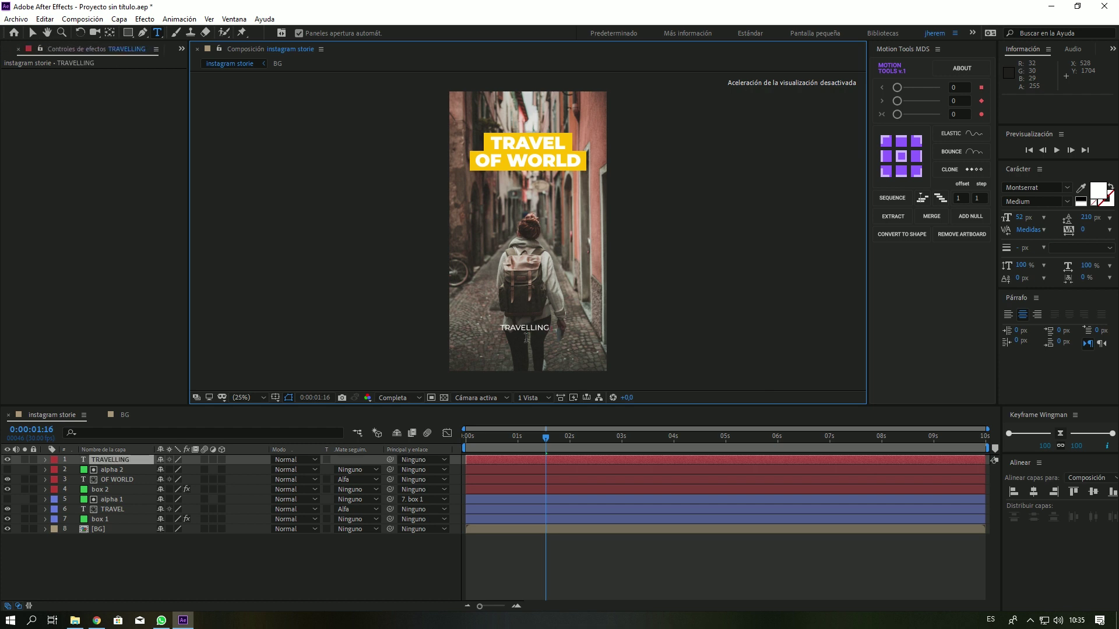
text( WITH US)
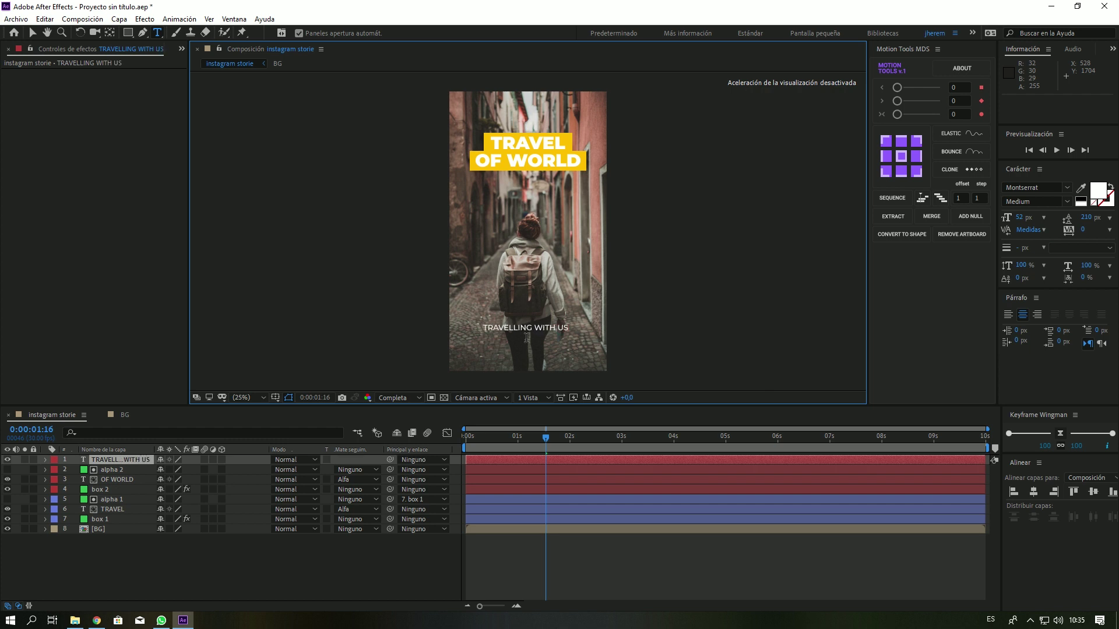
key(Return)
click(1110, 221)
click(1063, 228)
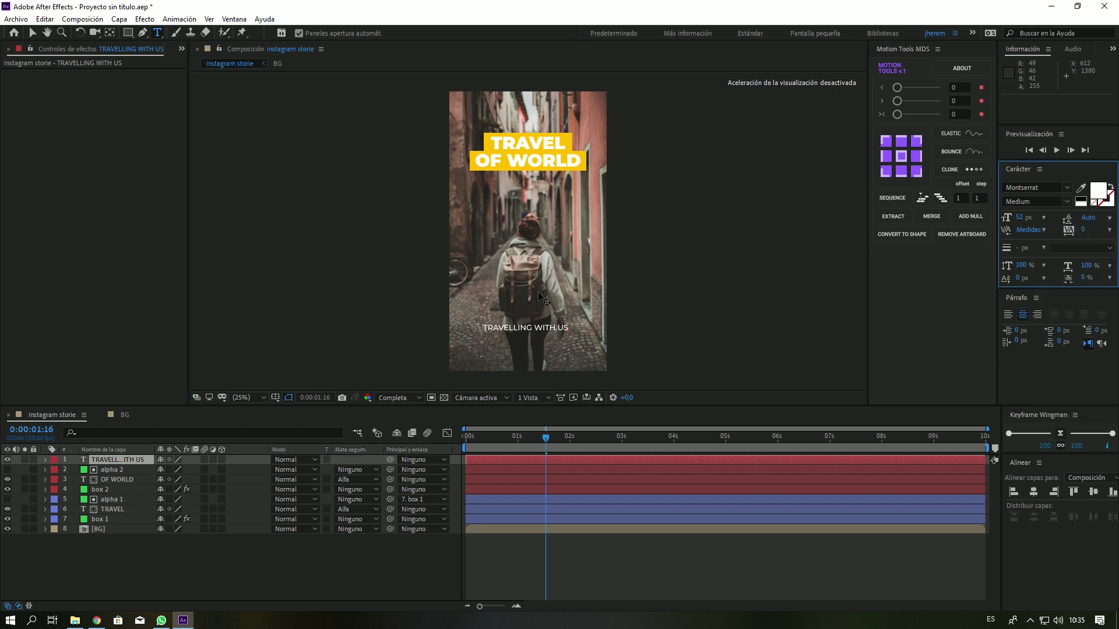
text(VISIT)
key(BackSpace)
key(BackSpace)
key(BackSpace)
key(BackSpace)
text(TRAVELLER.COM)
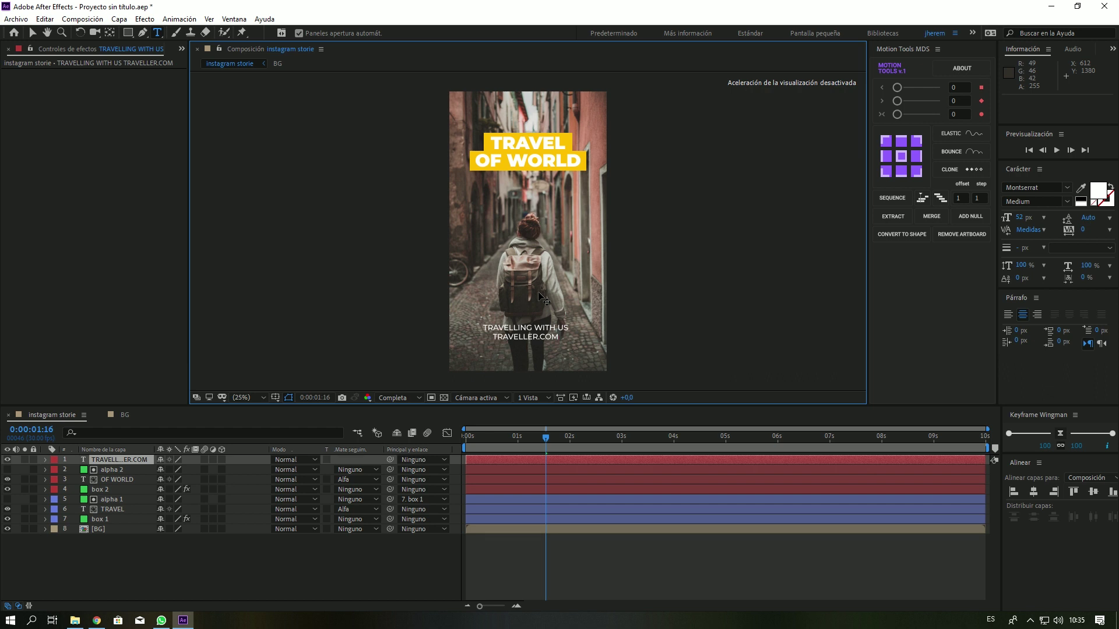
Step: Set the TRAVELLER.COM caption line to the Montserrat Black font style
triple_click(543, 338)
click(504, 338)
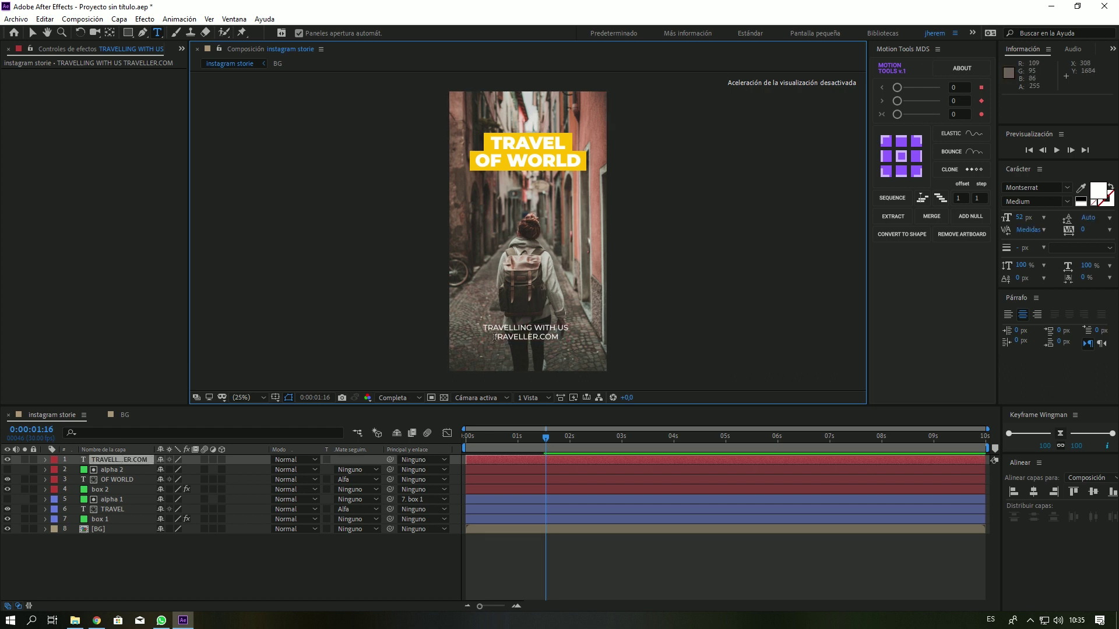
shift+click(577, 338)
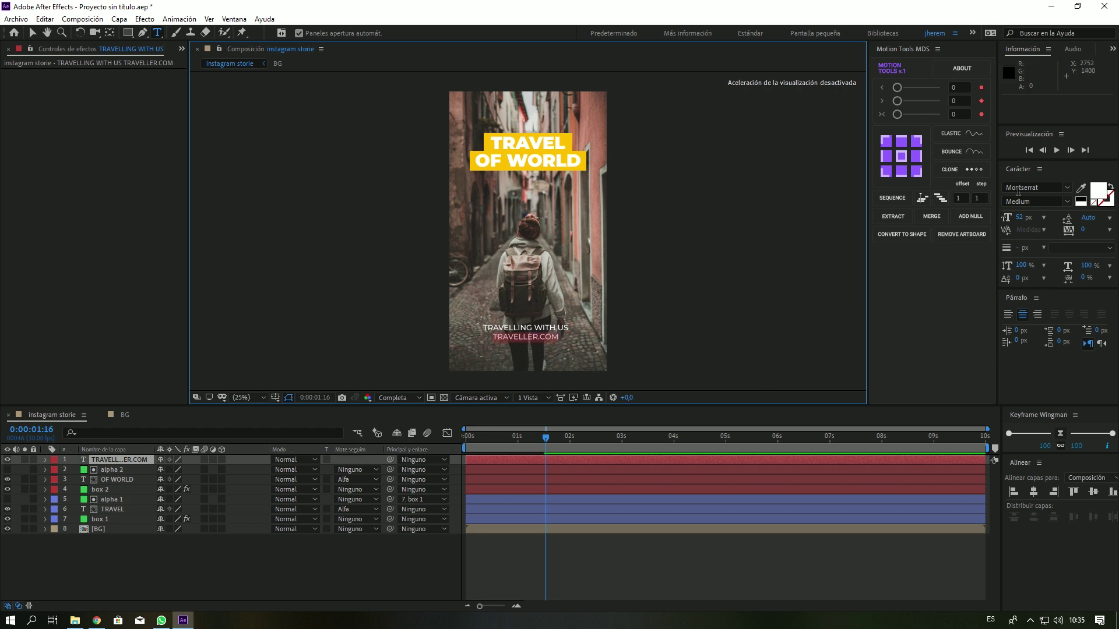
click(1069, 200)
click(1018, 422)
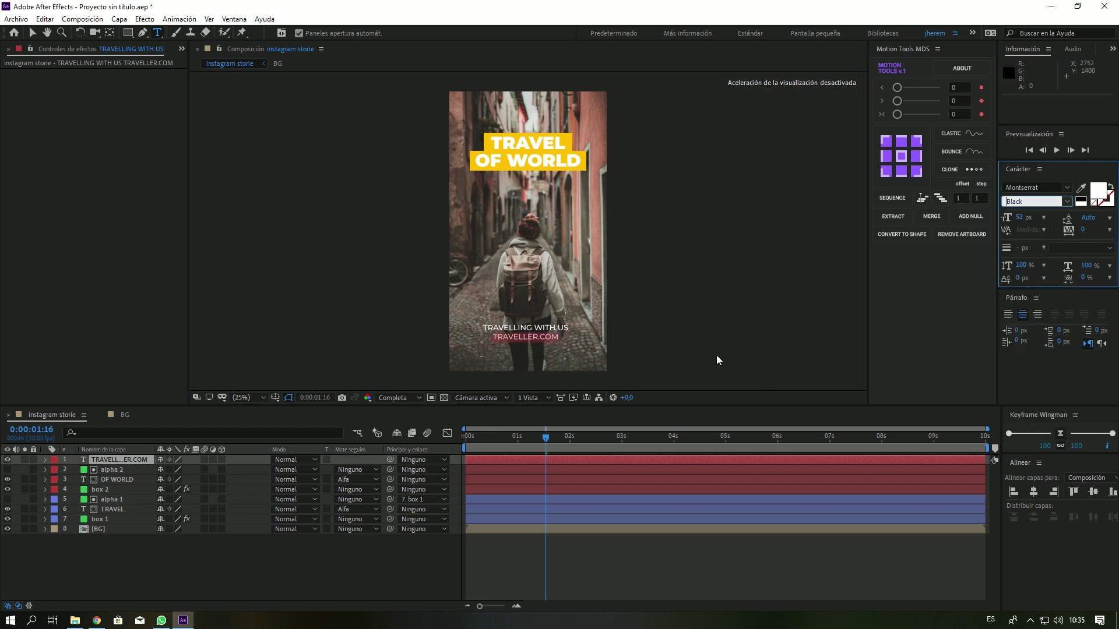
Step: Colour TRAVELLER.COM with the title box's yellow using the fill eyedropper
drag(562, 338, 470, 338)
click(575, 338)
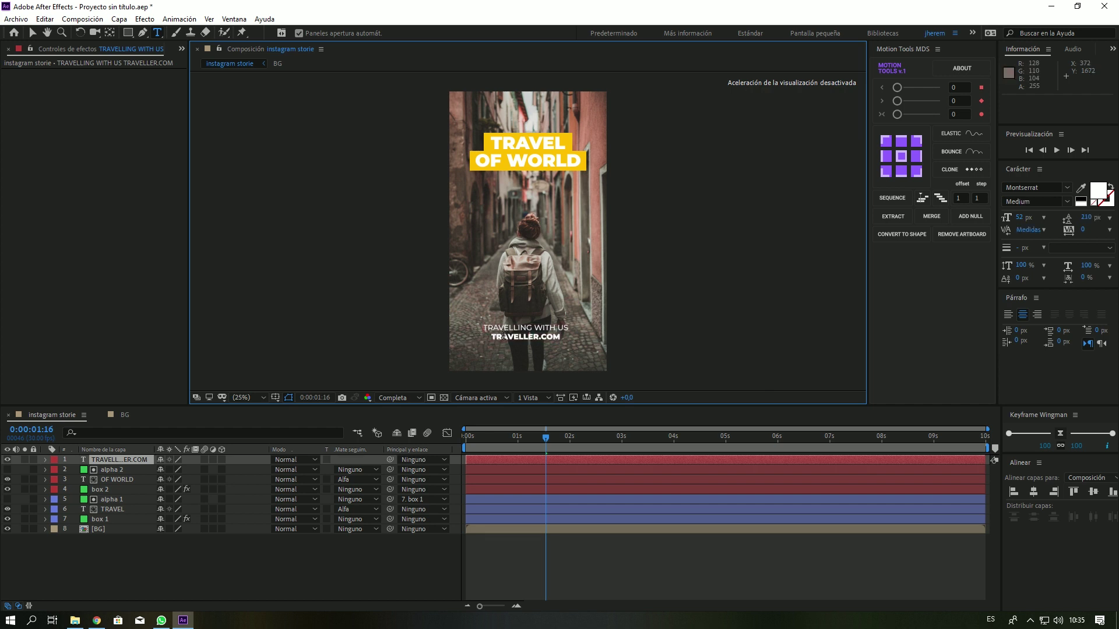
double_click(577, 343)
click(1082, 188)
click(583, 157)
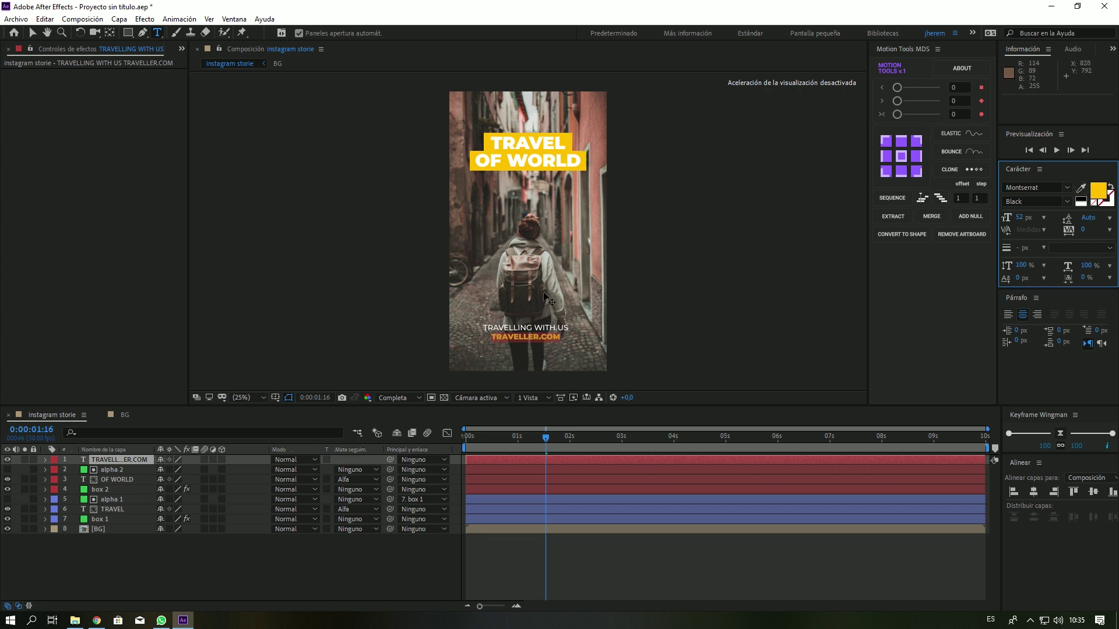
click(526, 330)
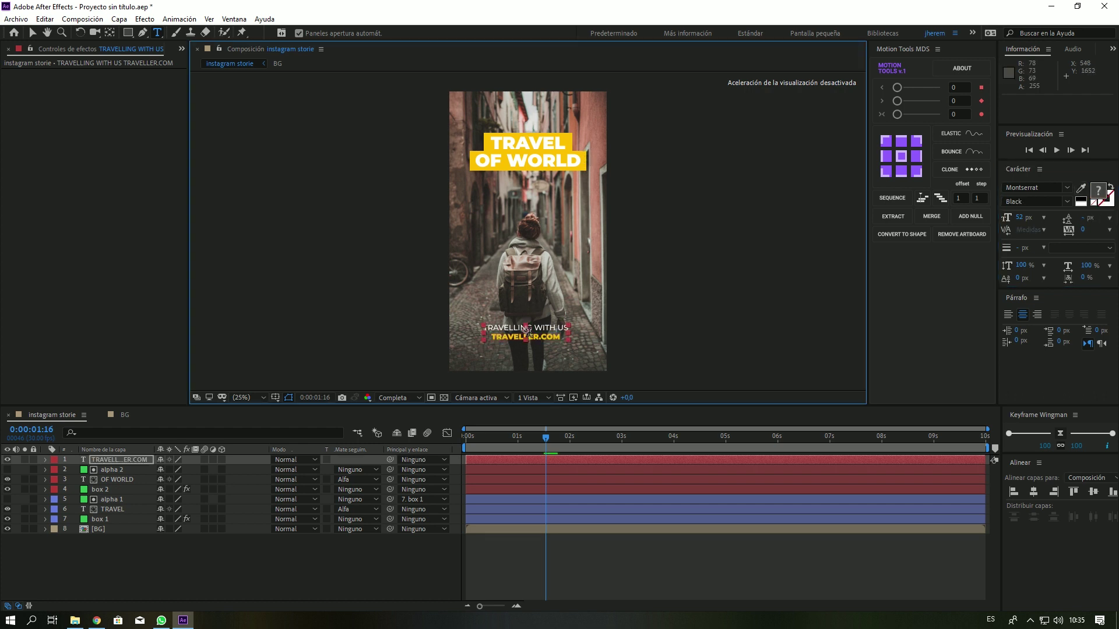
key(Escape)
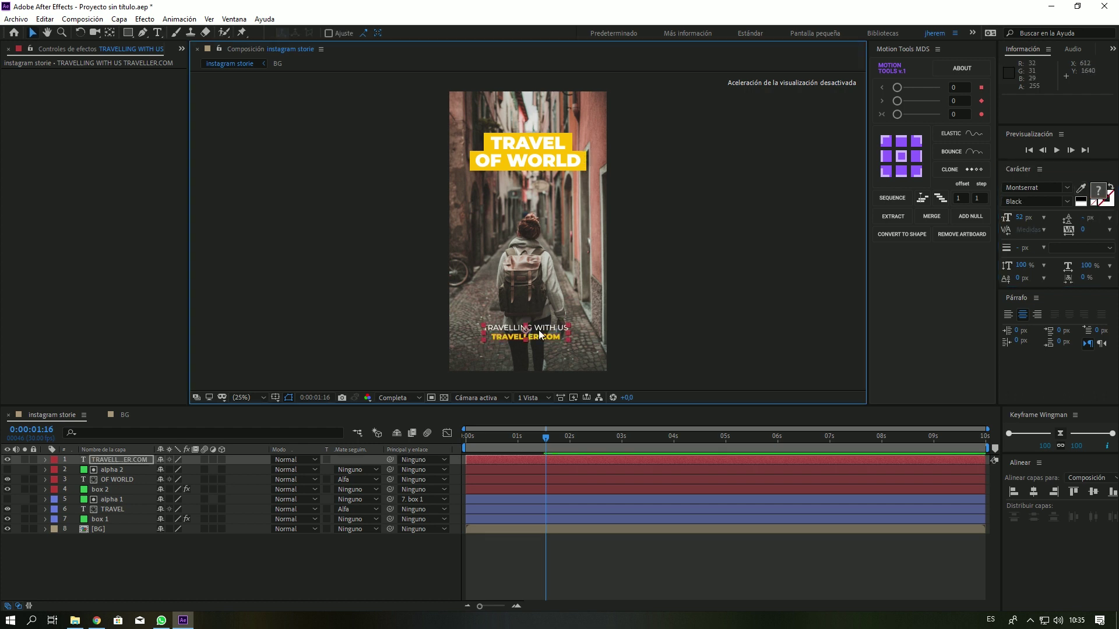
Step: Nudge the caption slightly lower on the story and return to the first frame
drag(531, 328, 534, 328)
key(Caps_Lock)
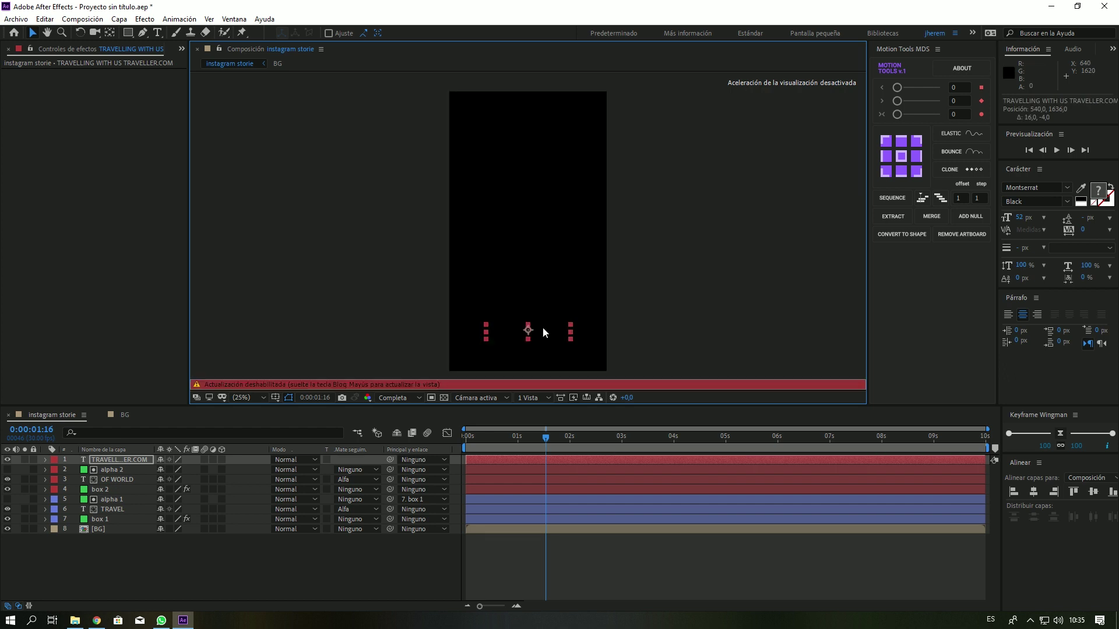
key(Caps_Lock)
drag(543, 328, 543, 332)
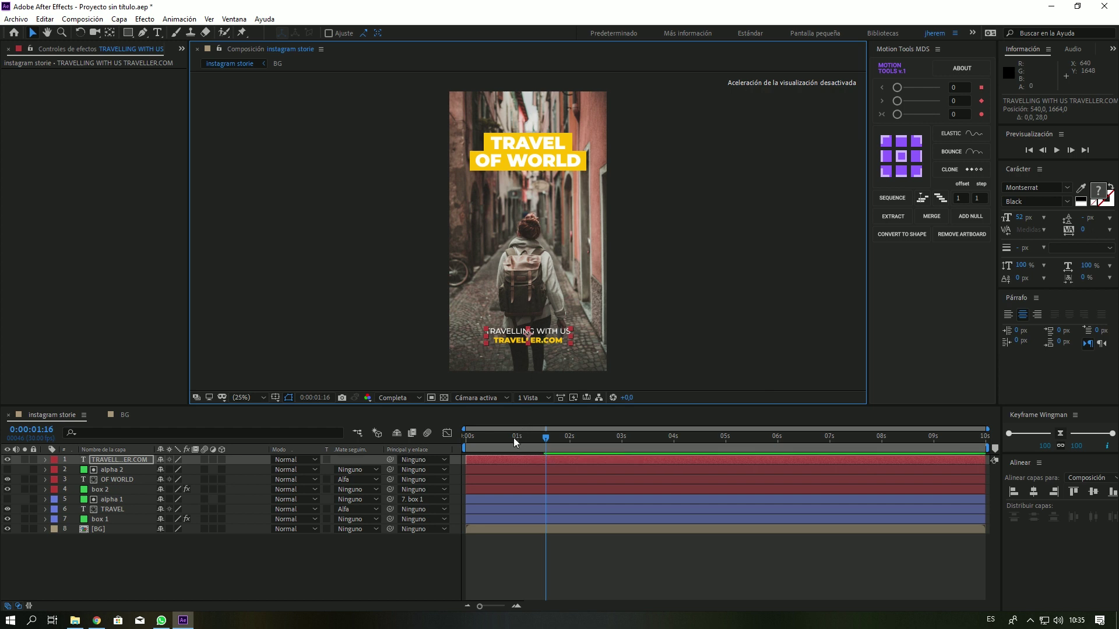
drag(515, 437, 453, 449)
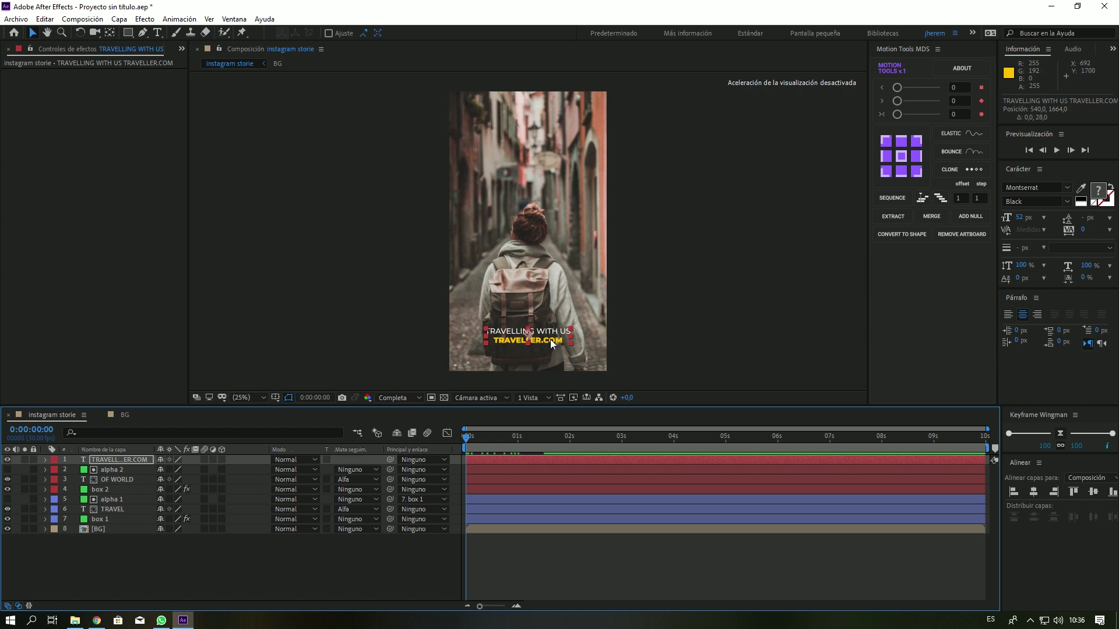
Step: Keyframe the caption's Position and Opacity, moving the end keyframes to 1:15
key(p)
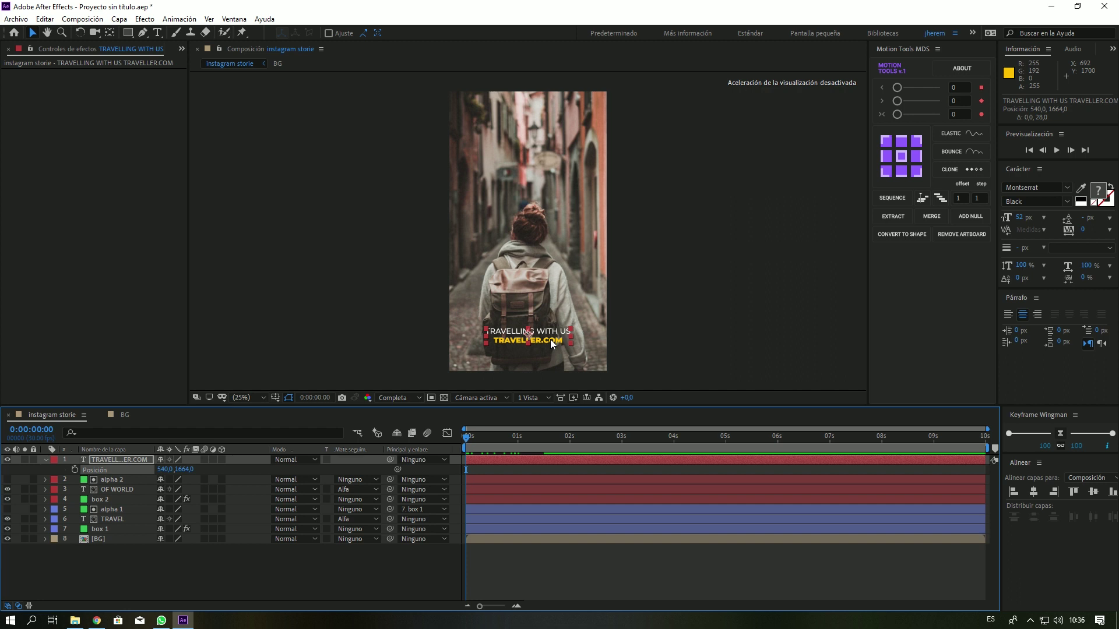
key(shift+t)
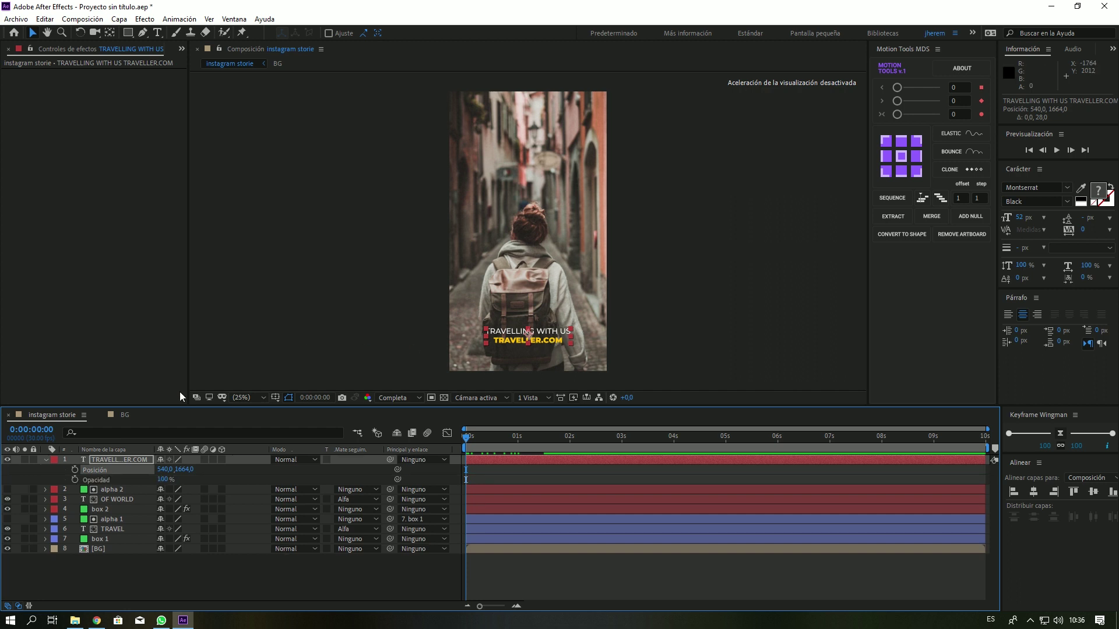
click(75, 470)
click(74, 480)
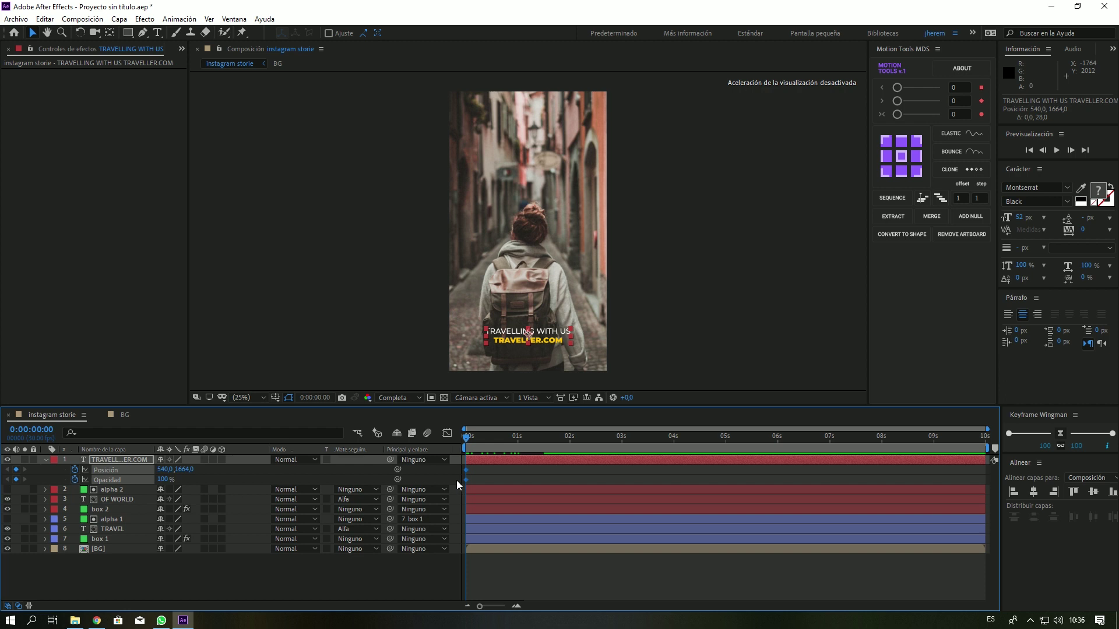
drag(466, 470, 519, 470)
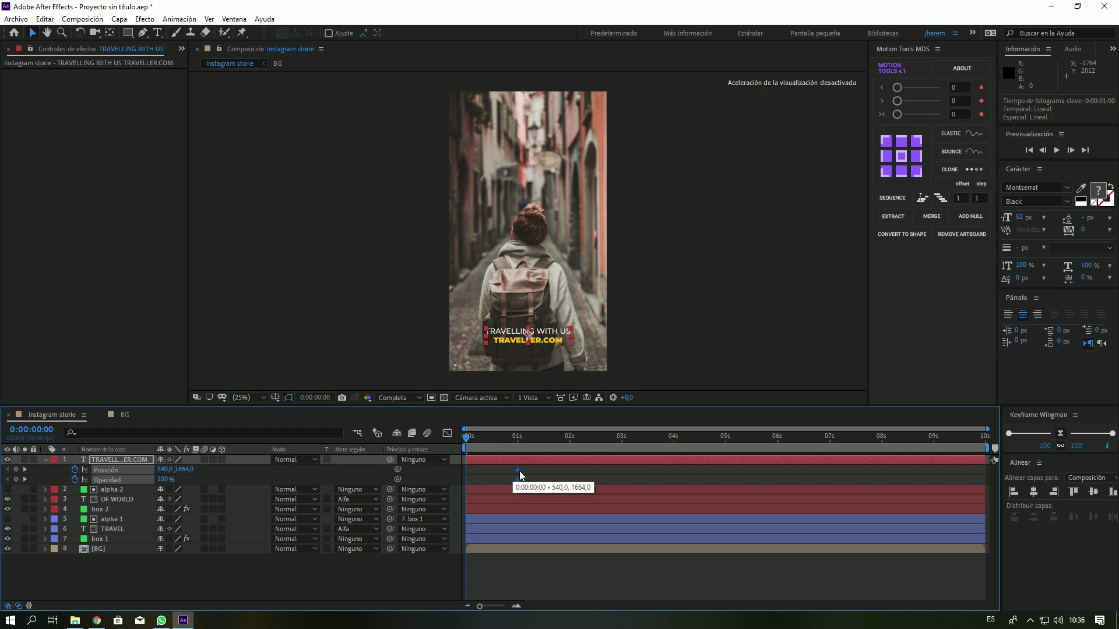
drag(520, 471, 545, 481)
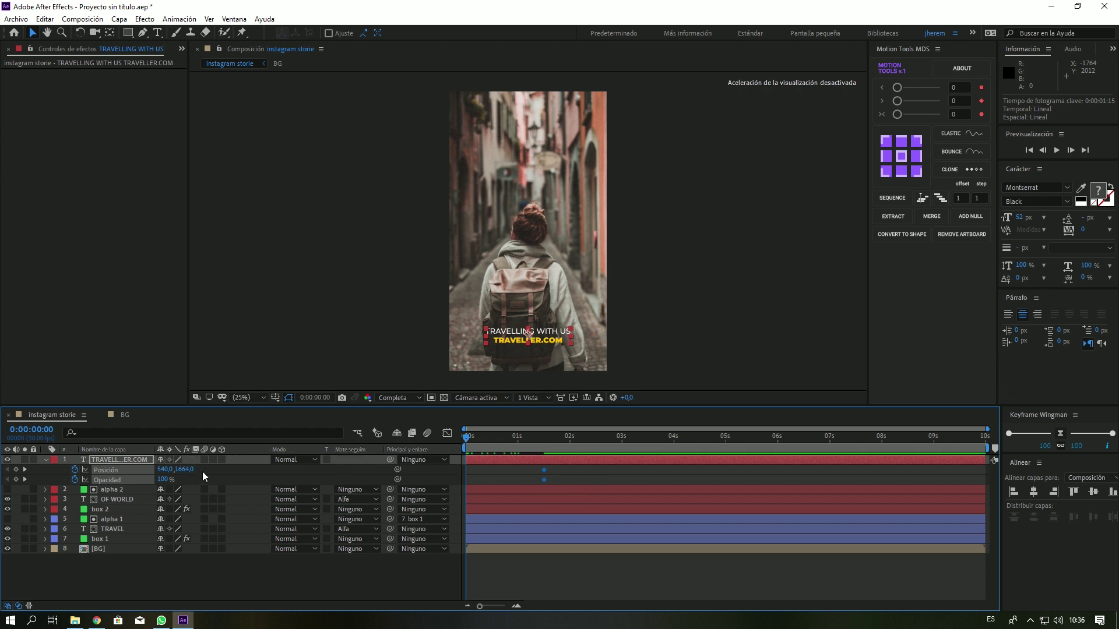
Step: Start the caption at Position Y 1729 with 0% opacity at 0s
click(185, 469)
text(1729)
key(Return)
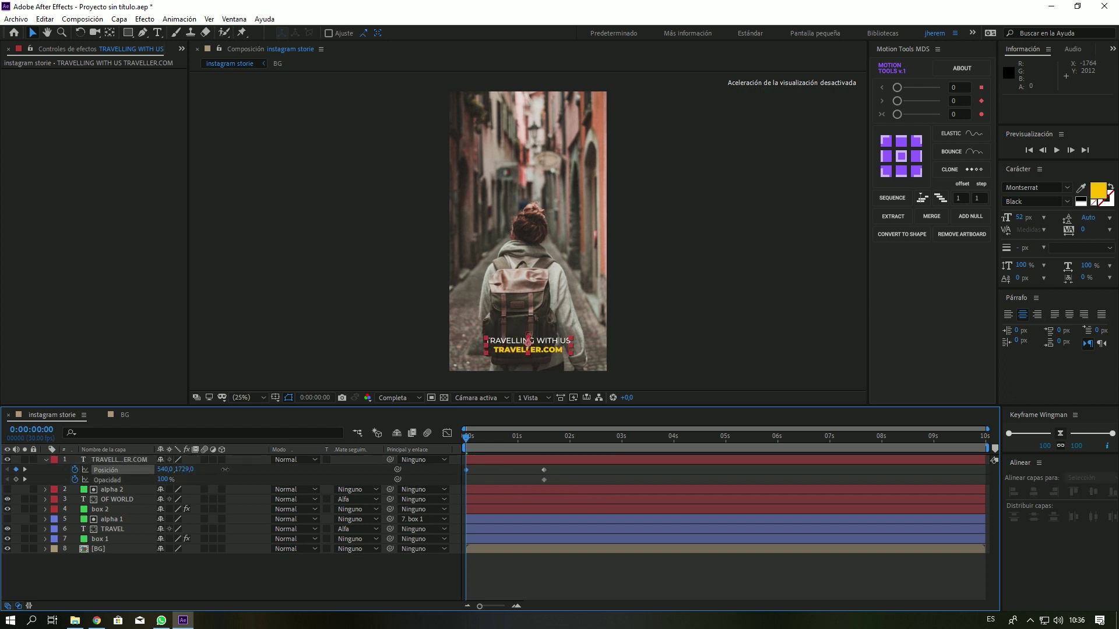
click(164, 479)
text(0)
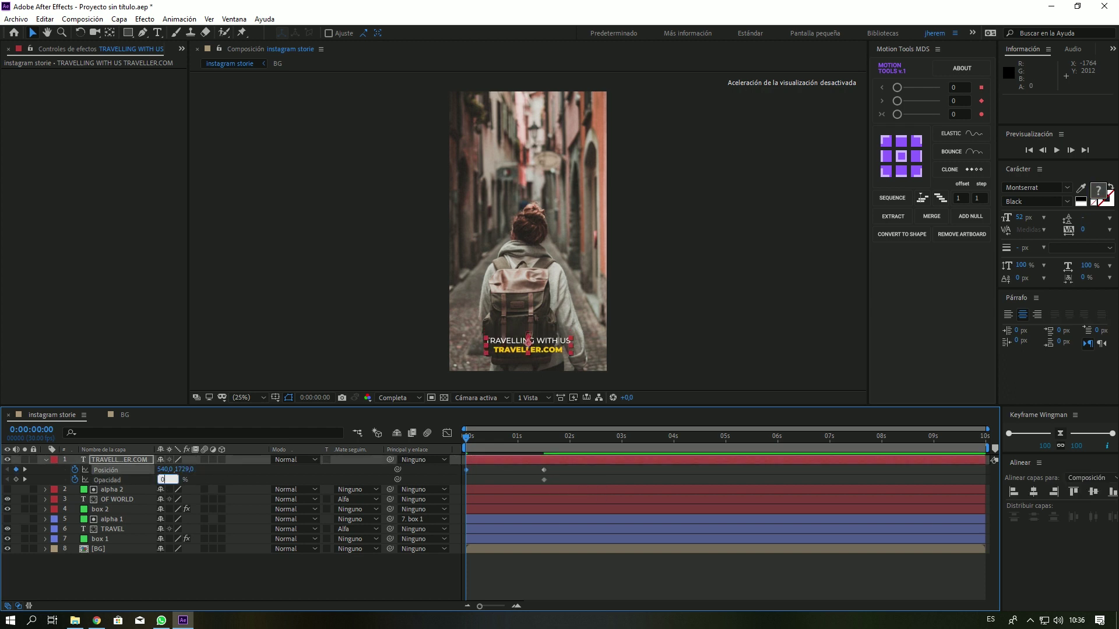
key(Return)
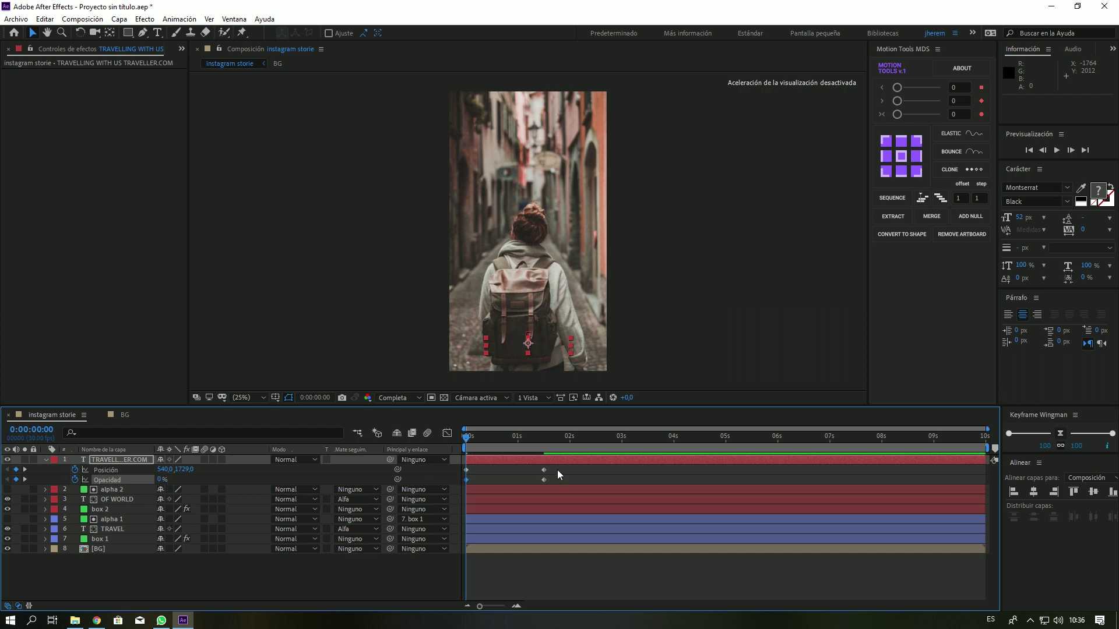
Step: Apply Easy Ease to all four caption keyframes and preview the animation
drag(556, 468, 457, 481)
click(1060, 435)
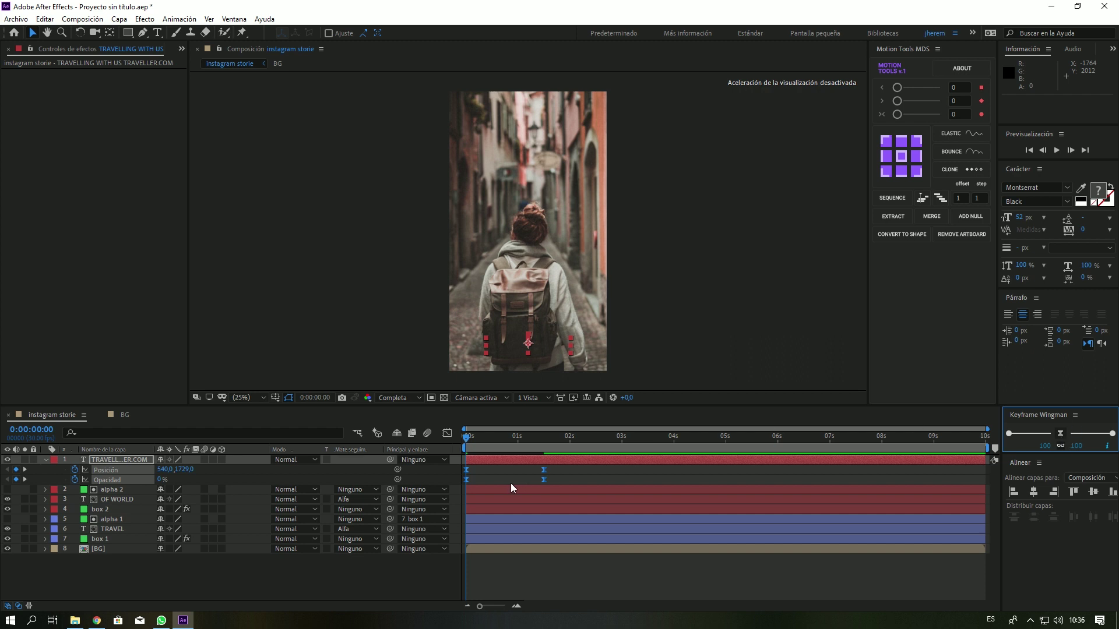
click(468, 444)
key(space)
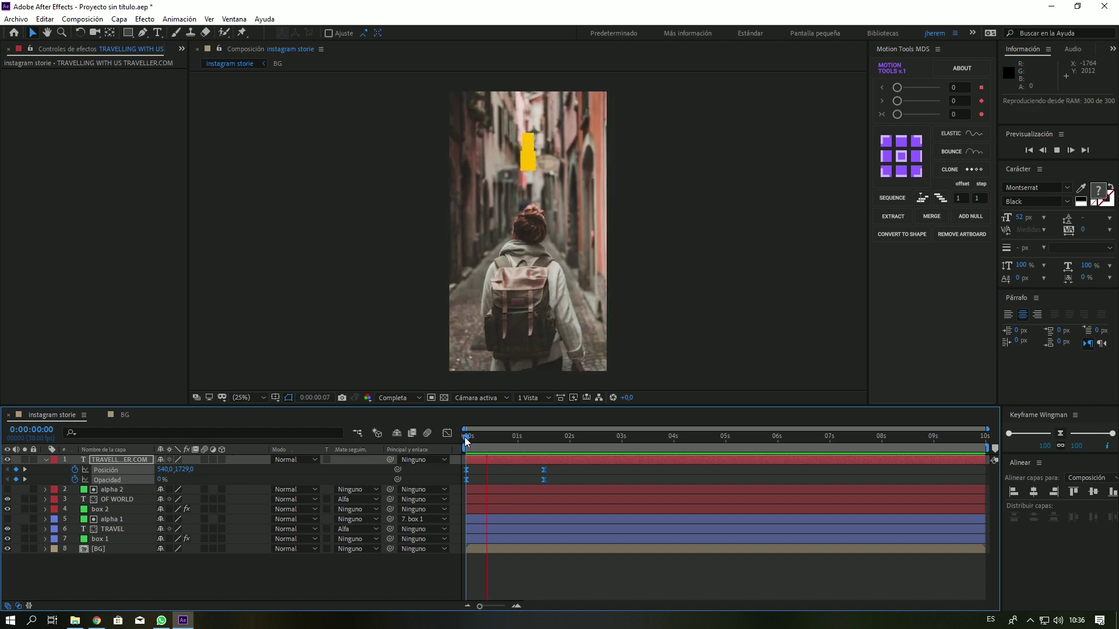
Step: Smooth the caption's opacity keyframes into an ease in the speed graph
key(space)
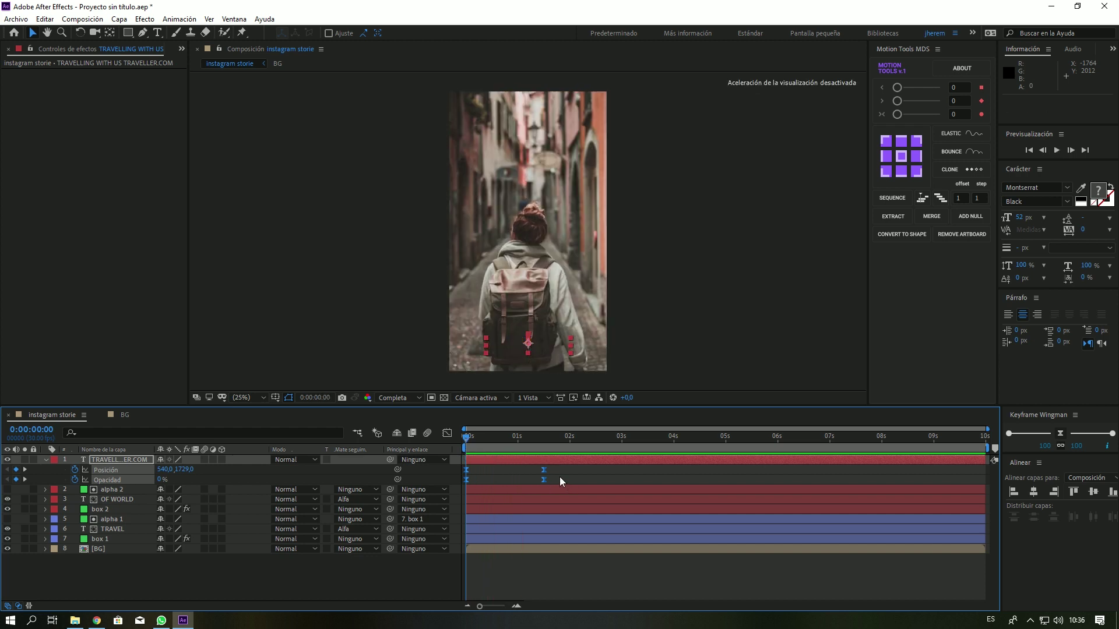
click(121, 478)
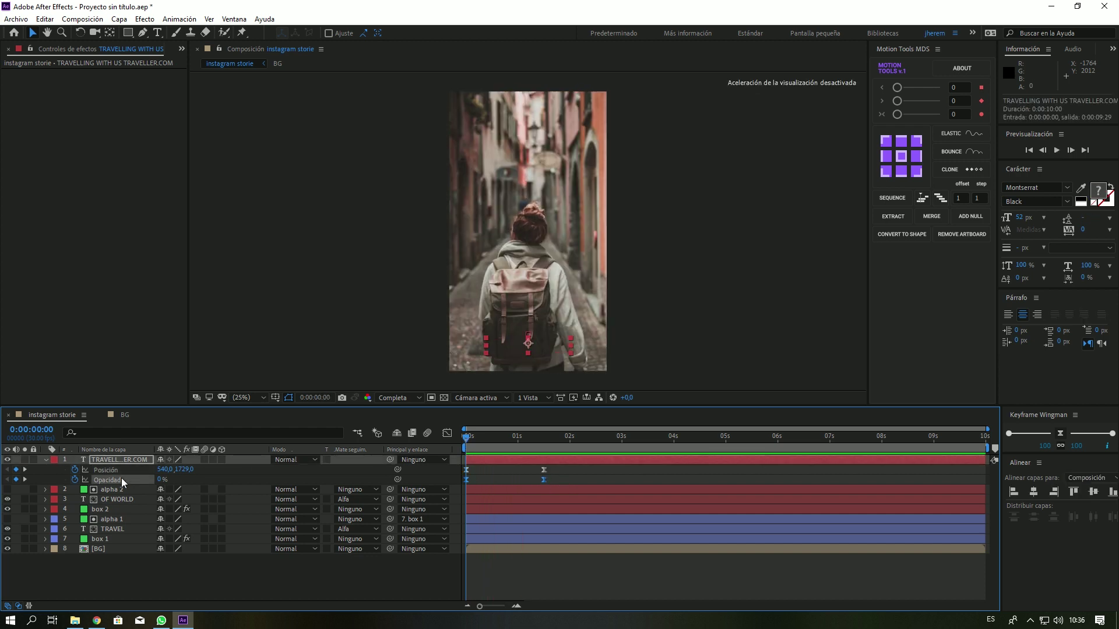
click(445, 433)
drag(618, 541, 421, 581)
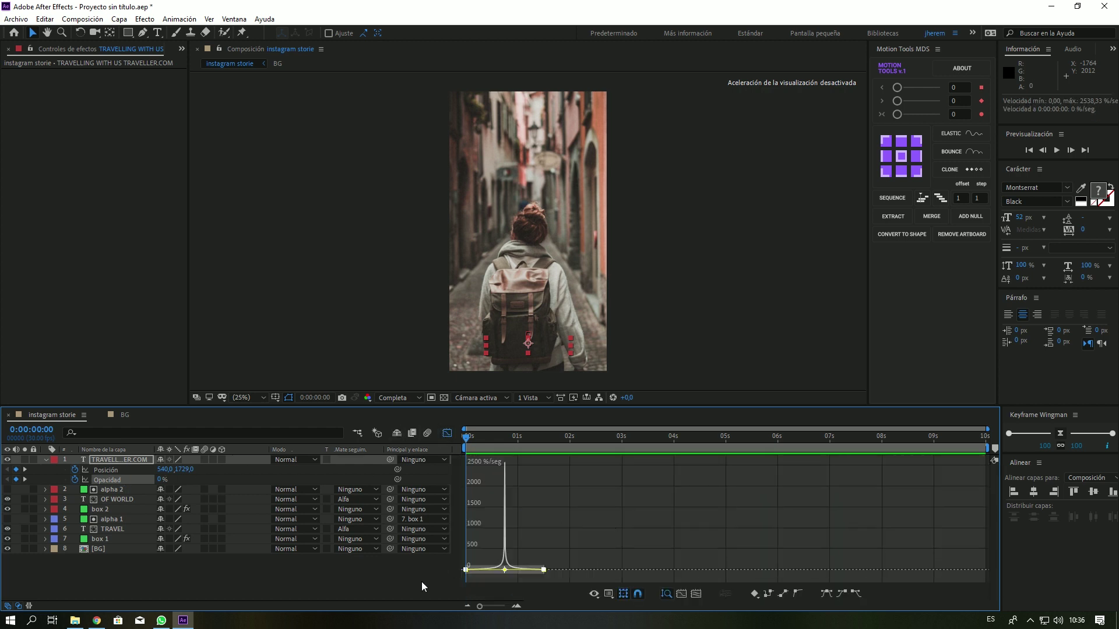
click(826, 597)
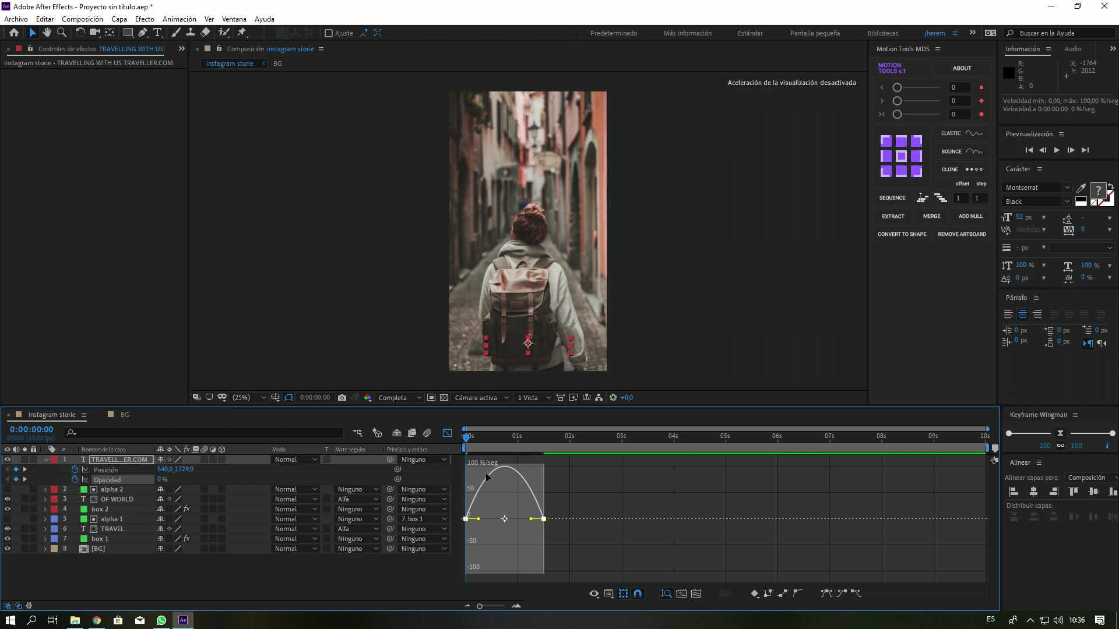
click(448, 434)
key(space)
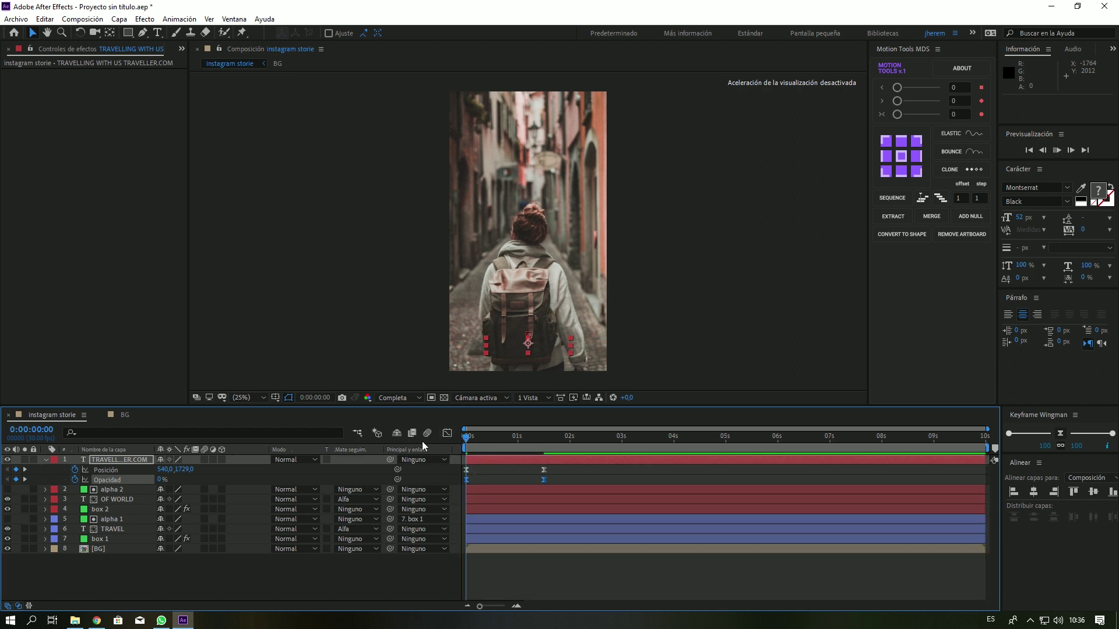
Step: Preview and scrub through the caption's fade-in around frames 17–22
click(504, 447)
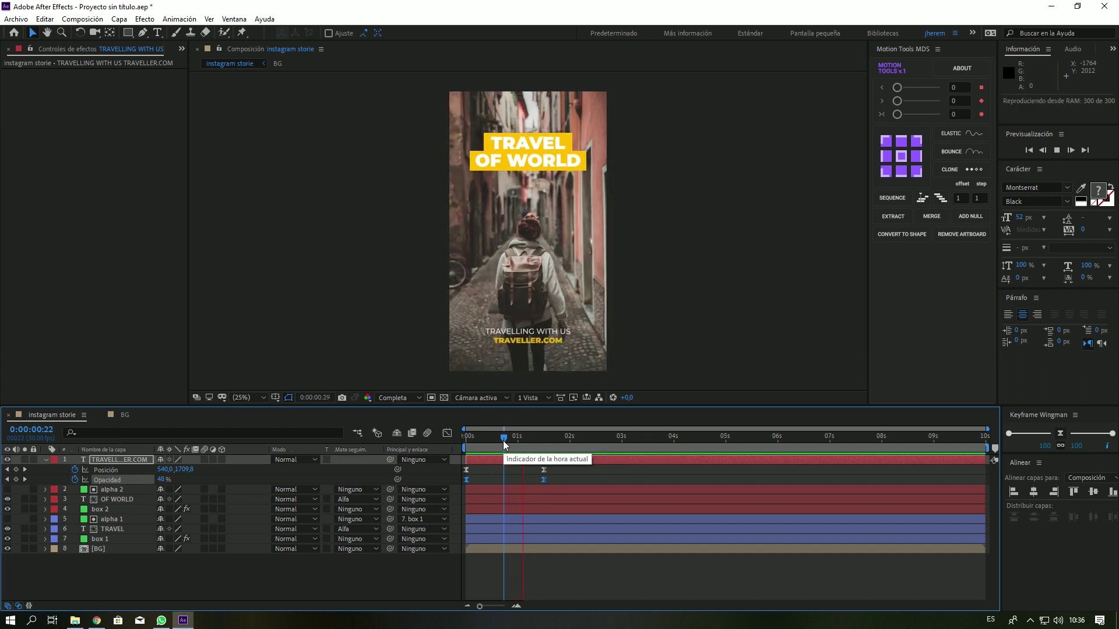
drag(504, 447, 466, 446)
key(space)
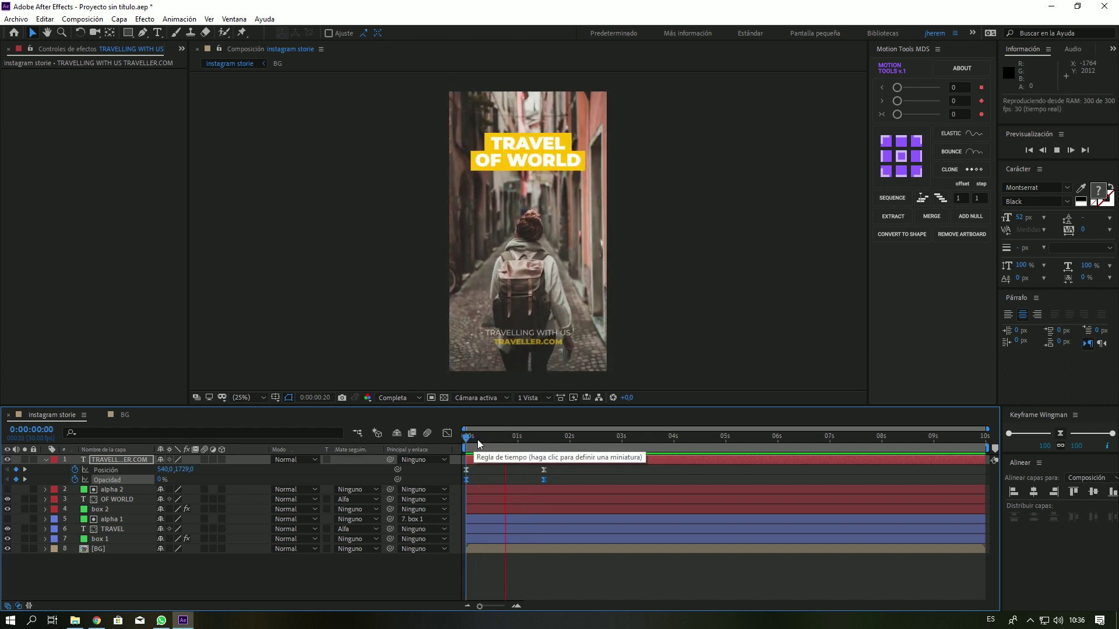
click(470, 443)
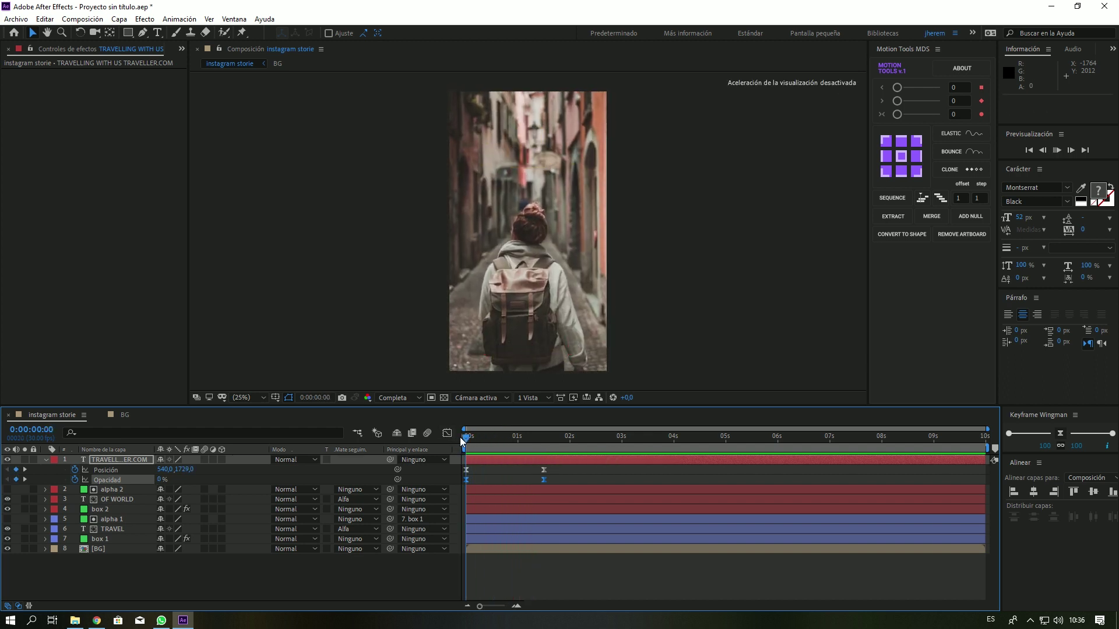
drag(480, 436, 494, 436)
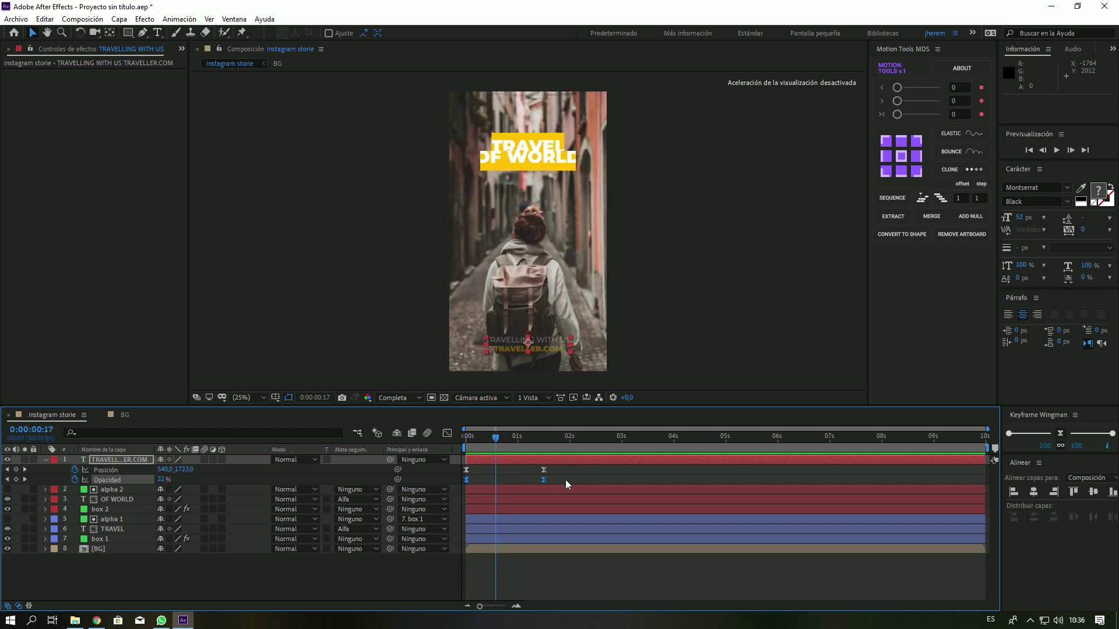
click(1060, 434)
click(429, 440)
key(space)
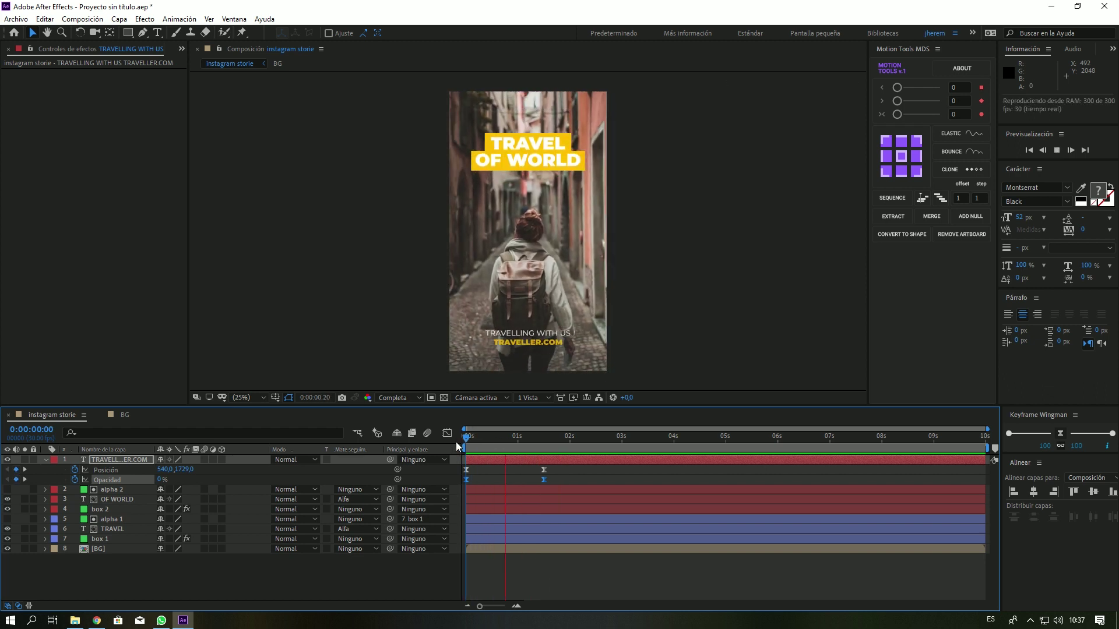
click(488, 440)
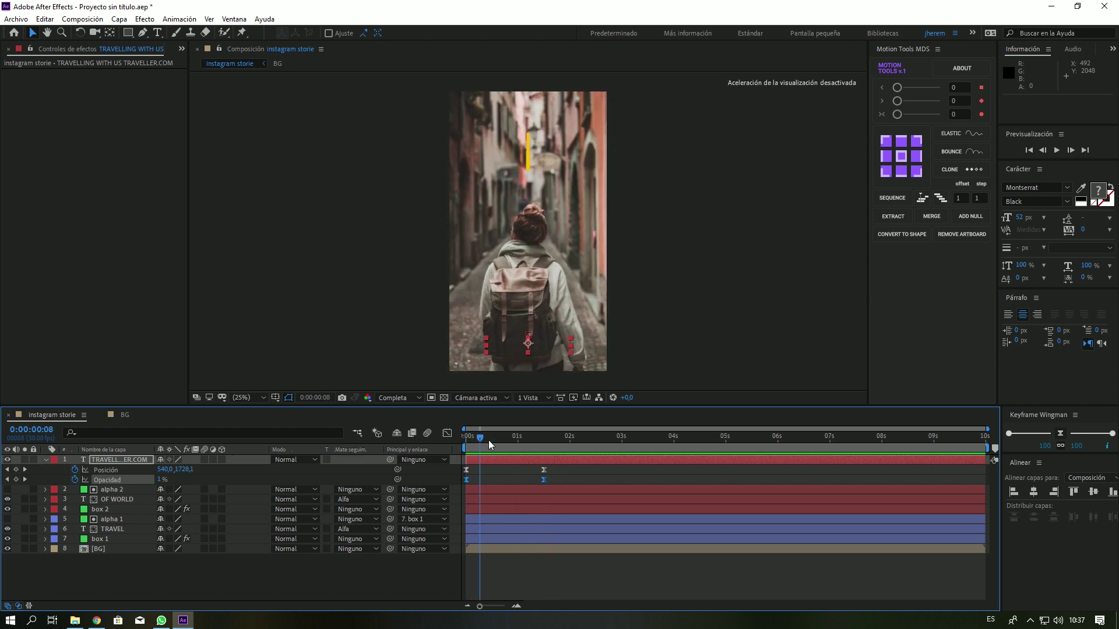
drag(488, 441, 505, 441)
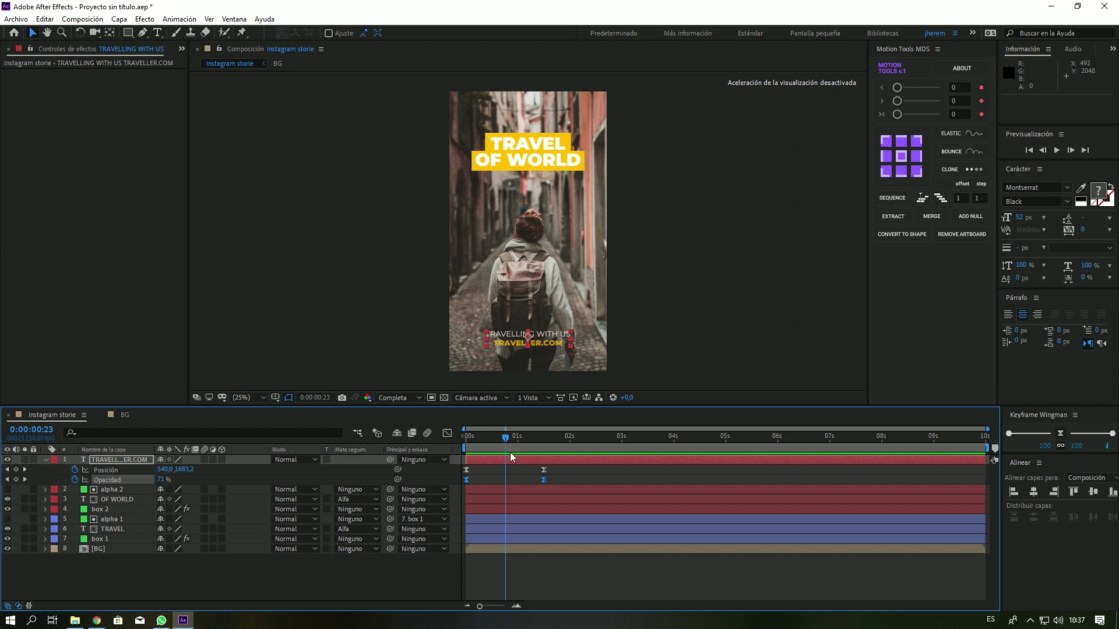
Step: Start the text layer at about 23 frames, then preview and scrub to 1:15
key(bracketleft)
key(space)
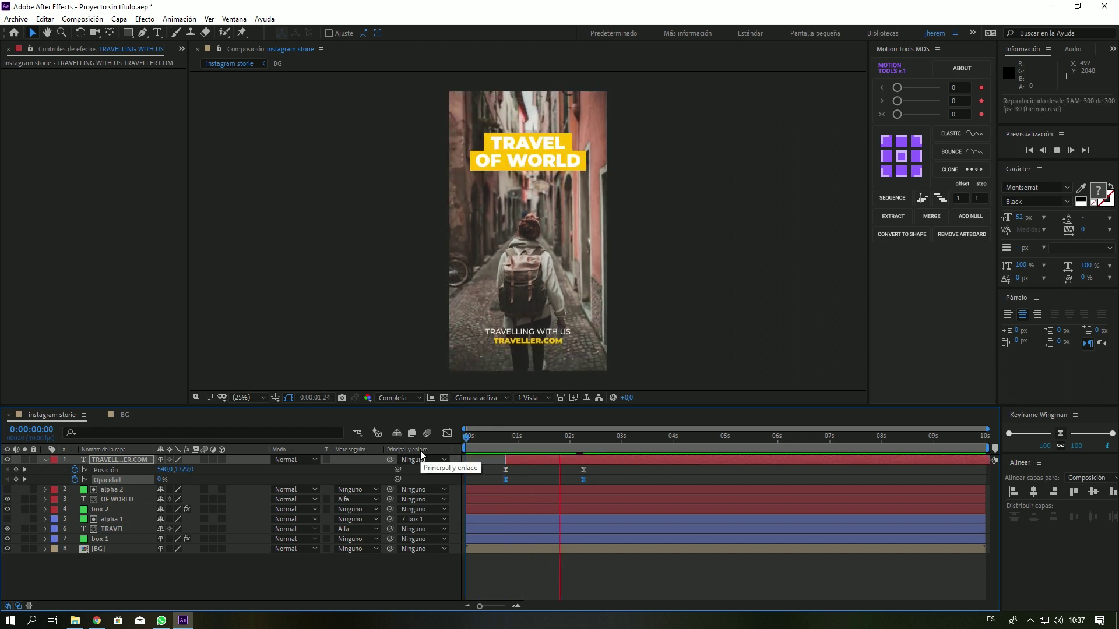
click(498, 439)
drag(511, 439, 543, 439)
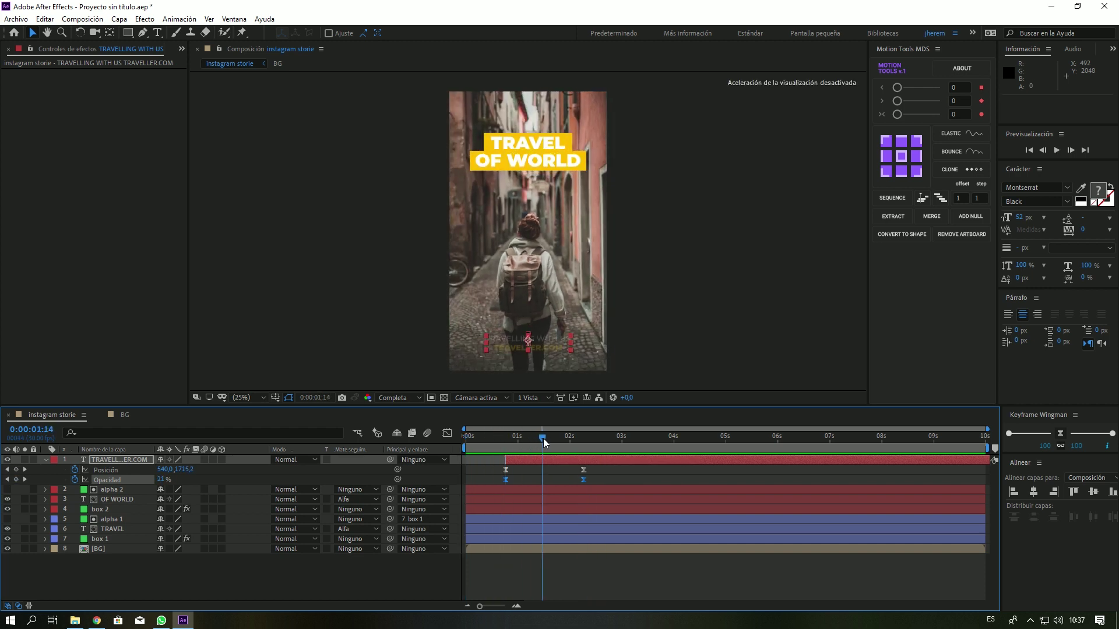
key(u)
click(285, 557)
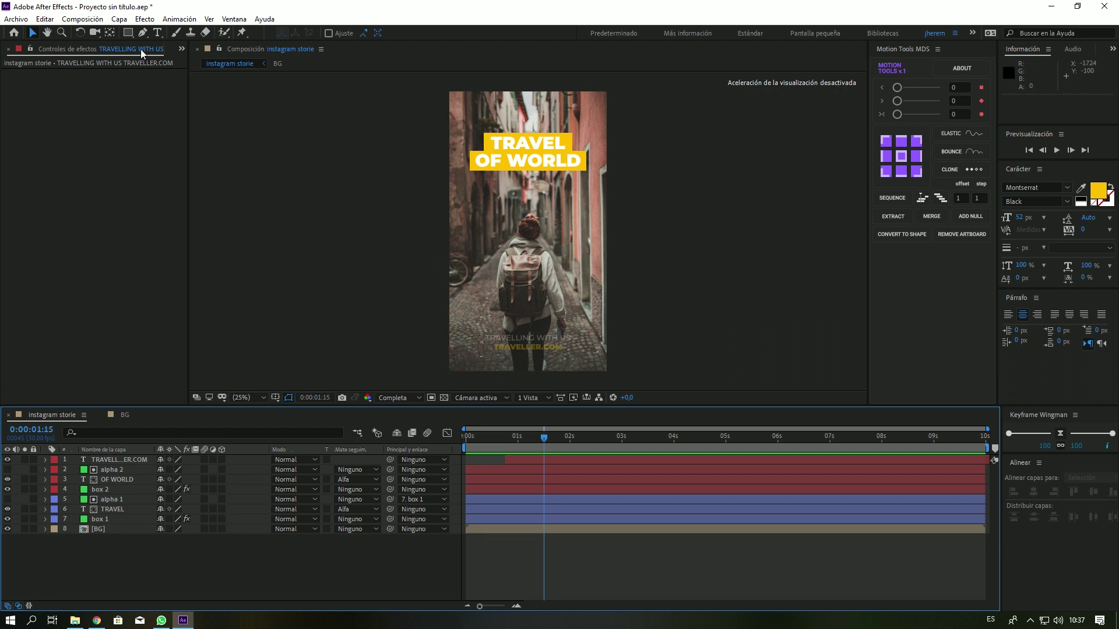
Step: Create a new shape layer containing a group, a polystar path and a fill
click(124, 22)
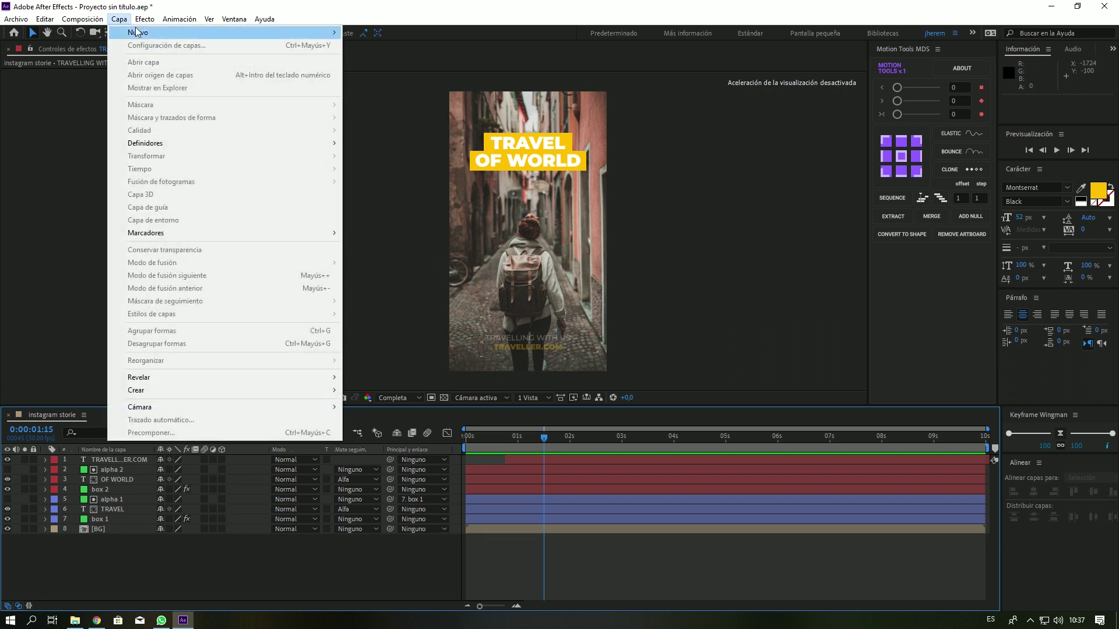
mouse_move(138, 33)
key(q)
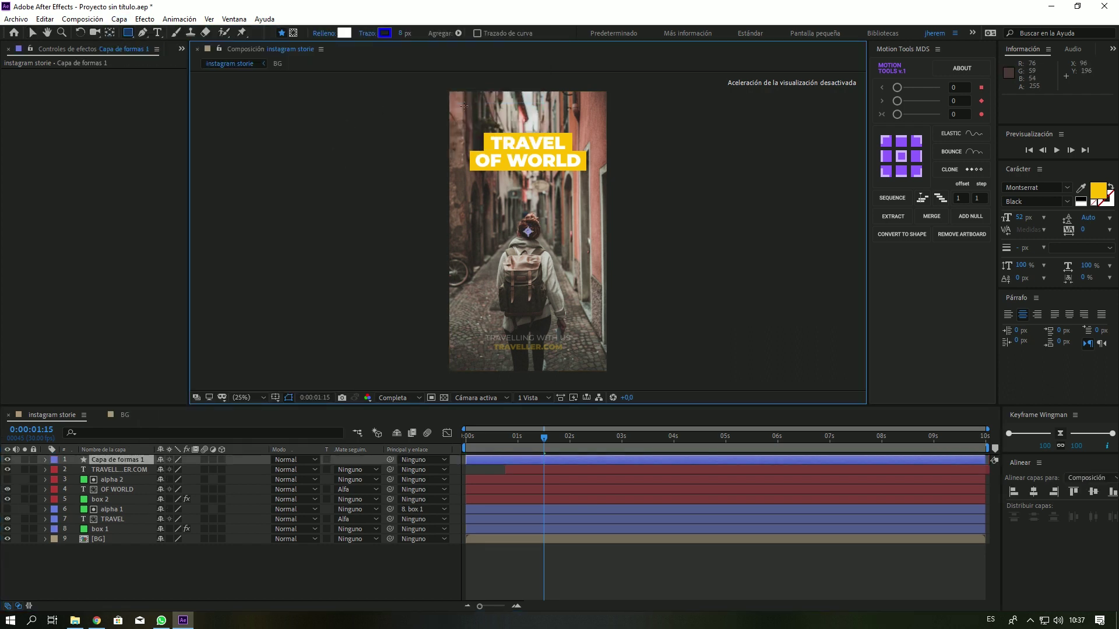
click(458, 34)
click(502, 40)
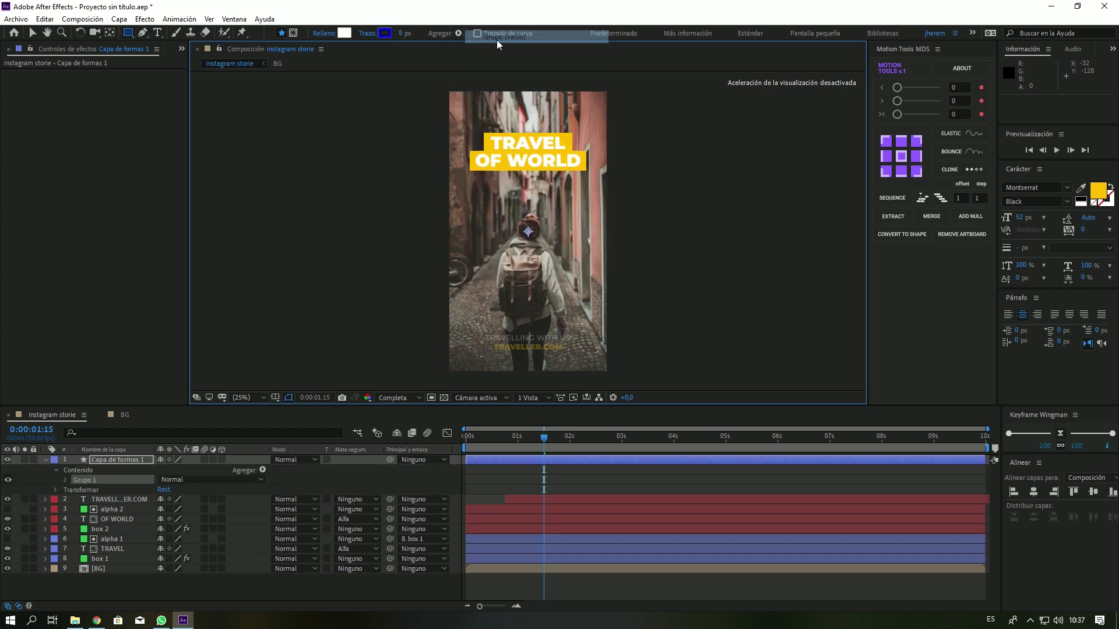
click(458, 33)
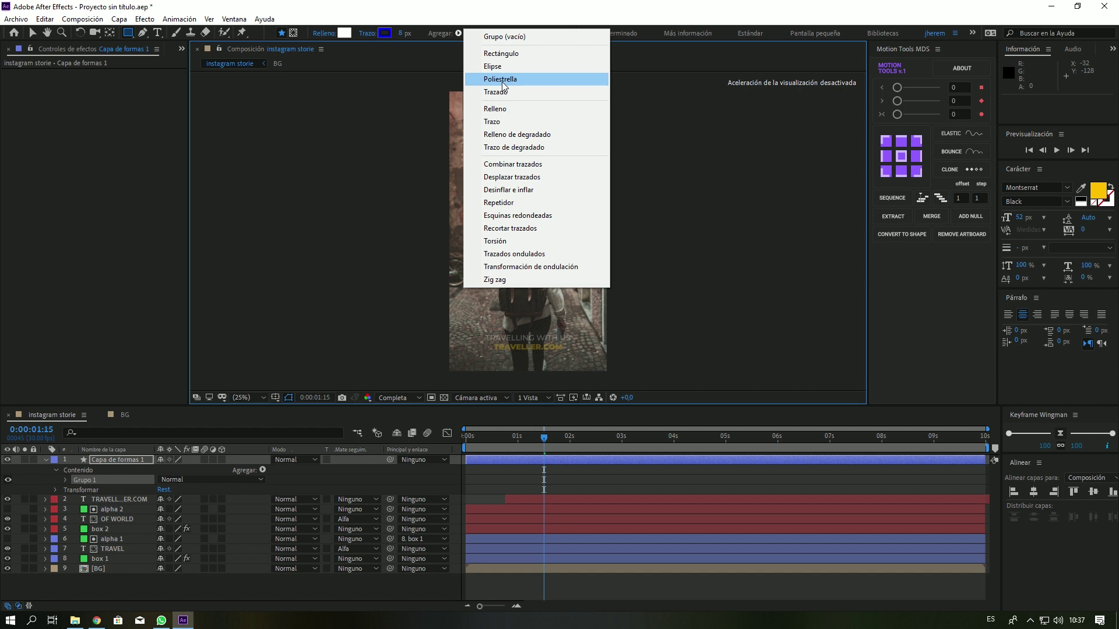
click(502, 82)
click(458, 33)
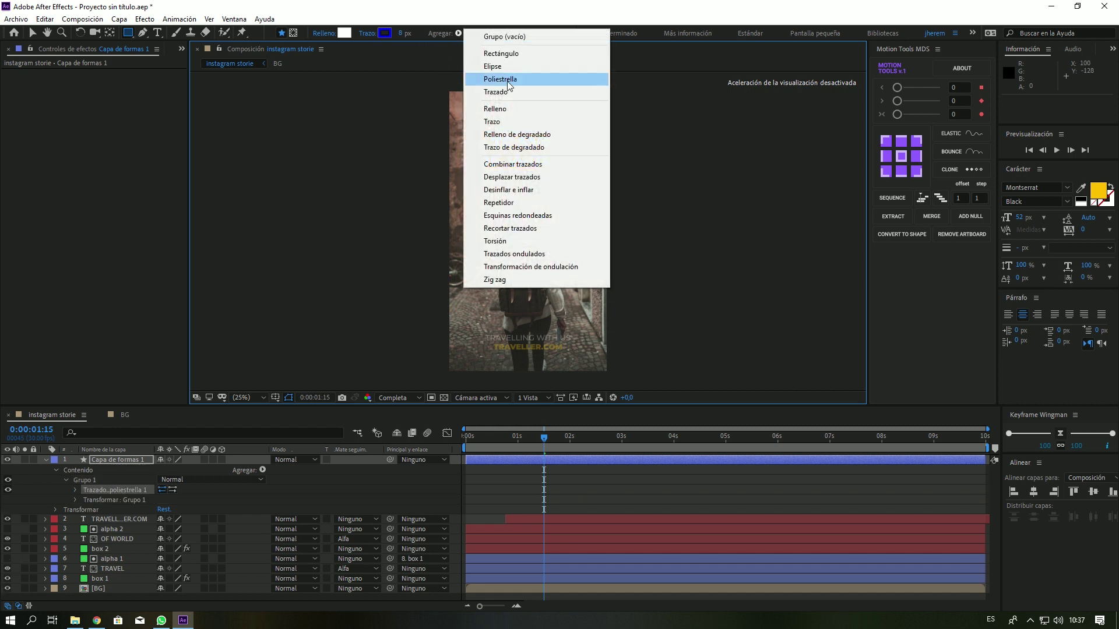
click(502, 107)
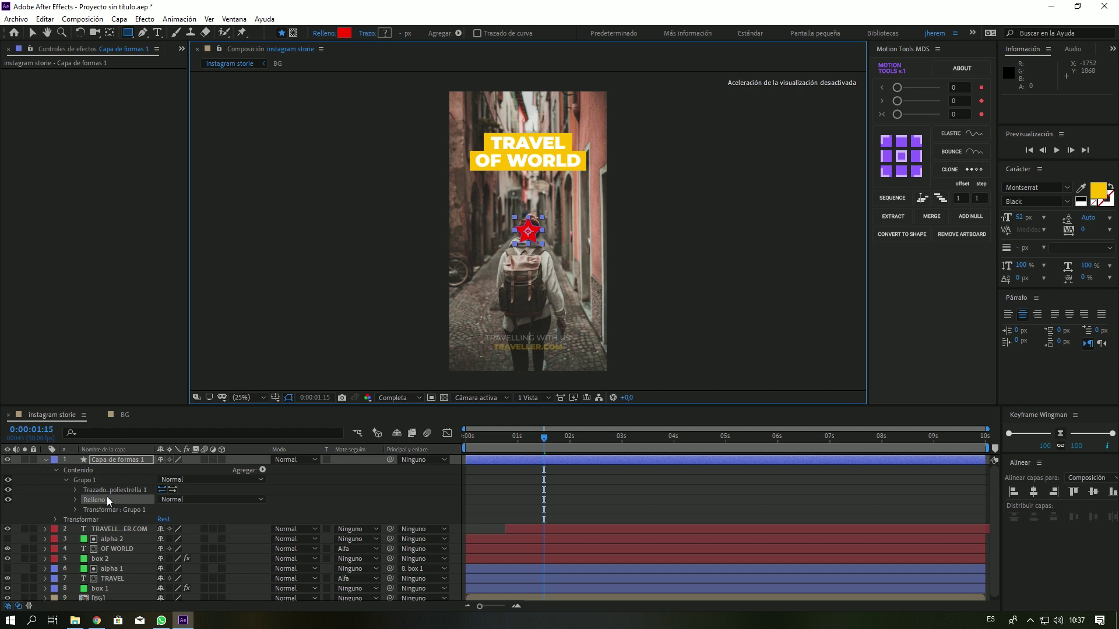
Step: Turn the polystar into a 3-point polygon to make a triangle
click(75, 490)
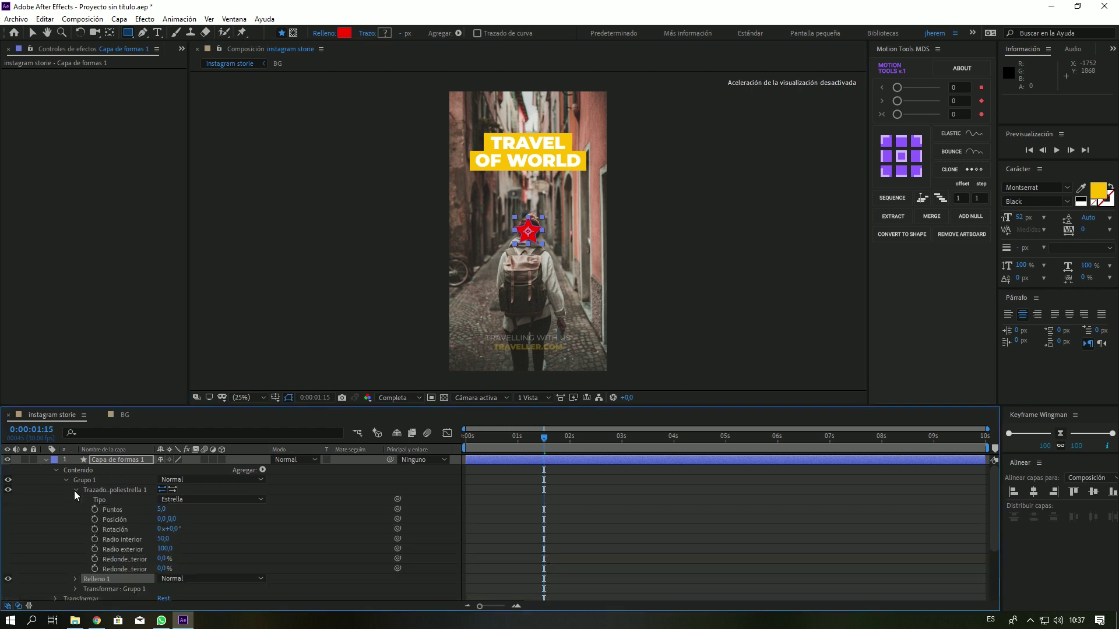
click(173, 500)
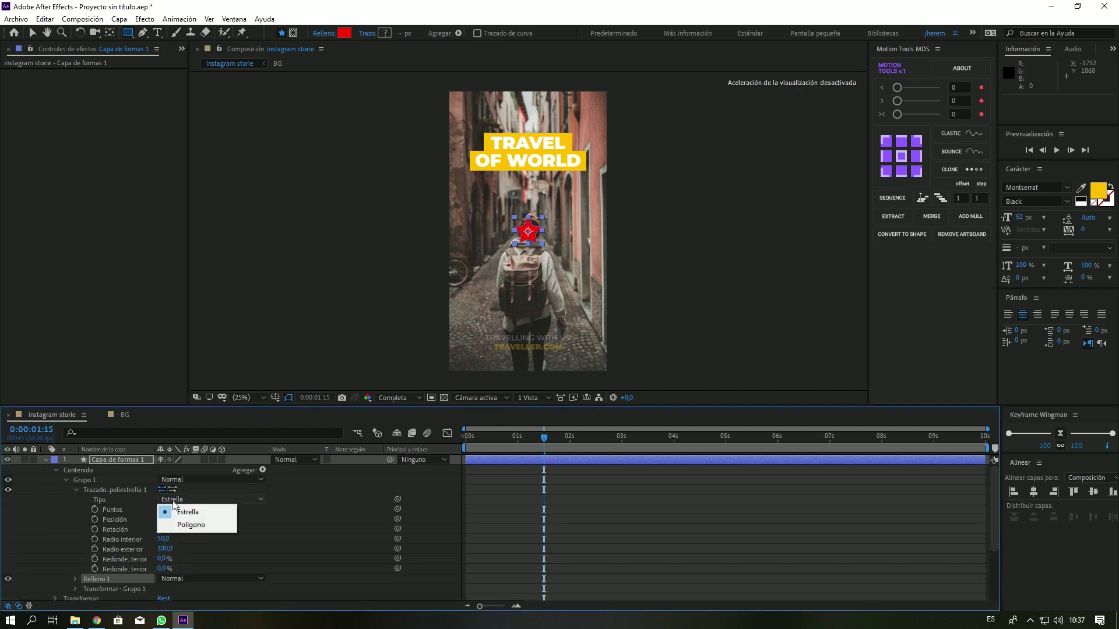
click(182, 525)
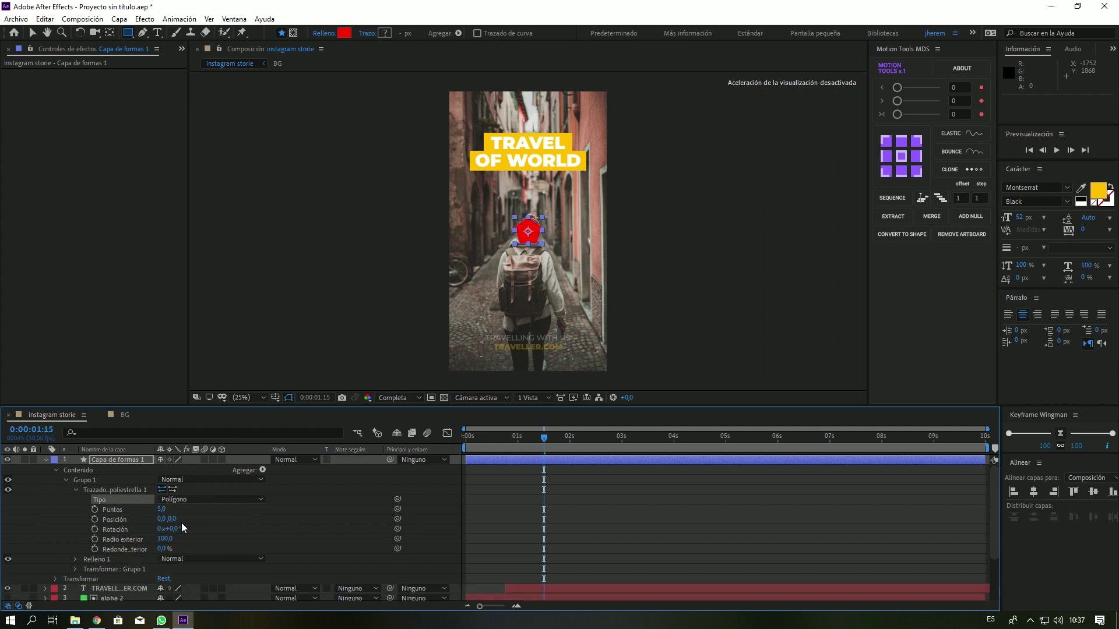
click(159, 510)
text(3)
key(Return)
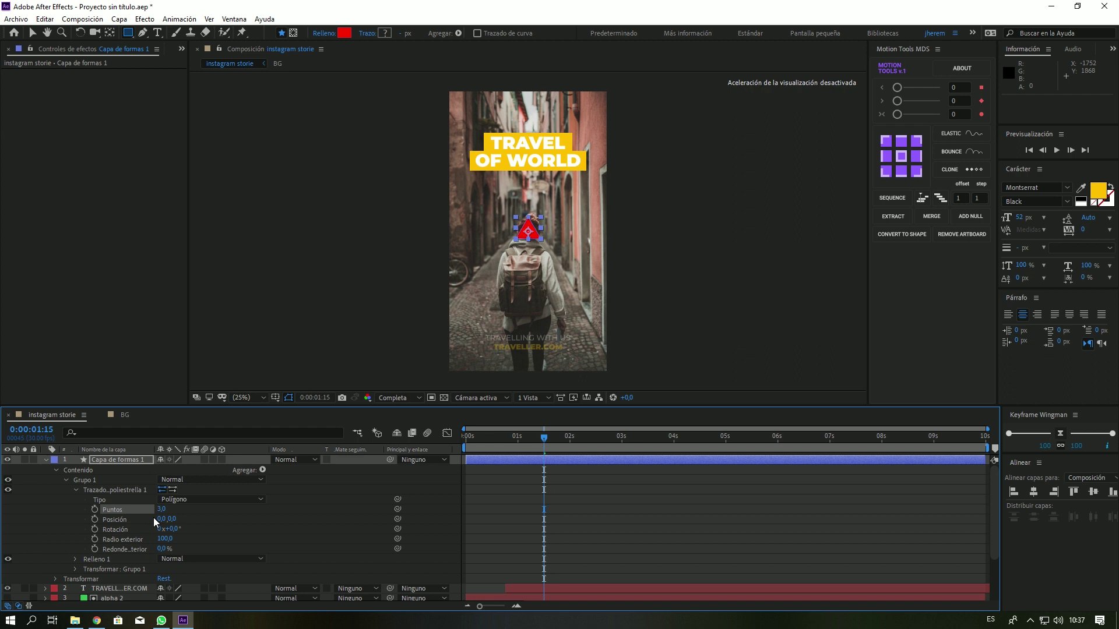
Step: Set the triangle's fill colour to white and select the shape layer
click(110, 558)
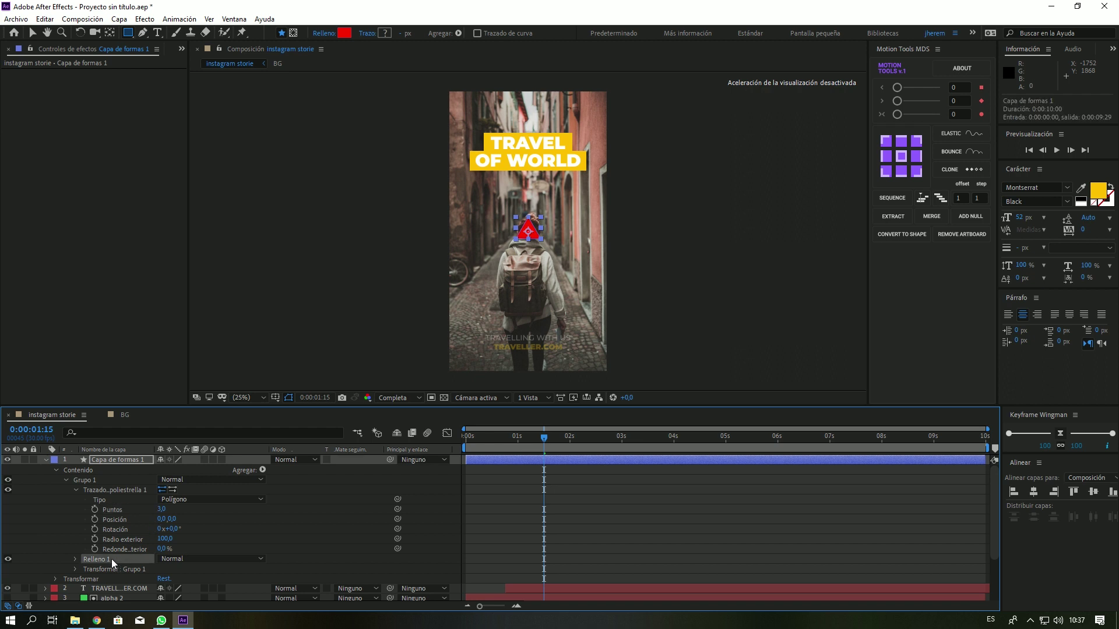
click(345, 33)
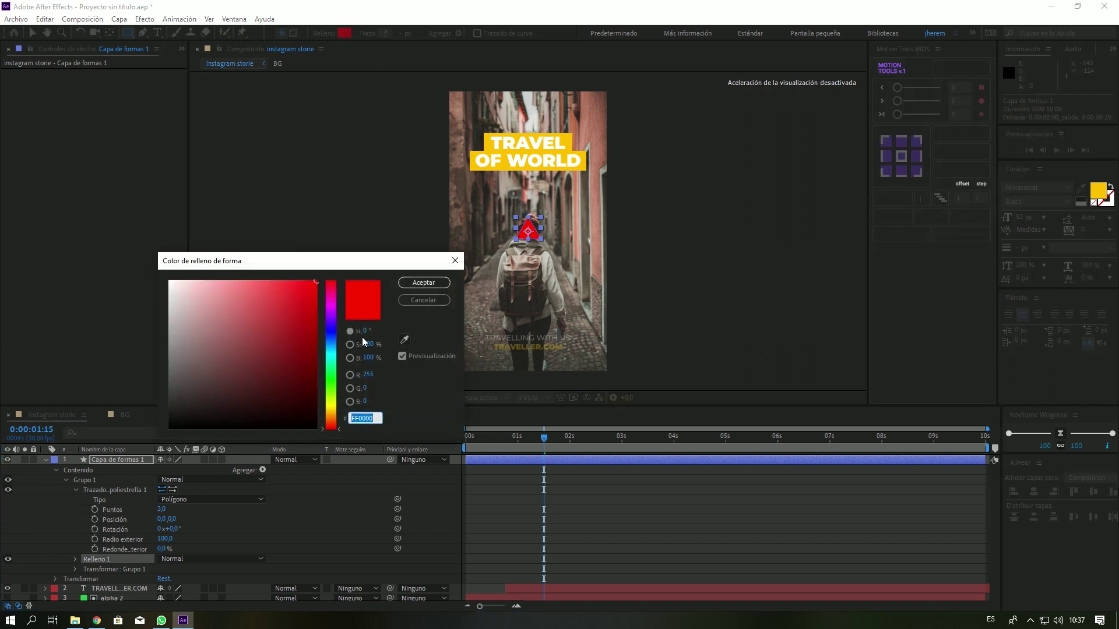
click(402, 341)
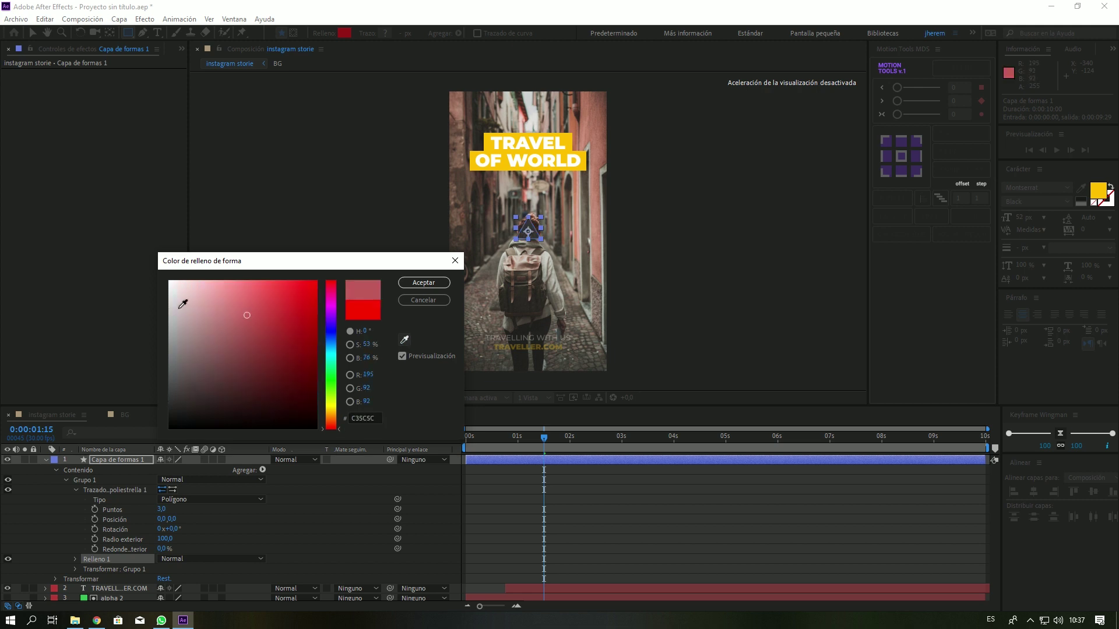
click(159, 267)
click(424, 283)
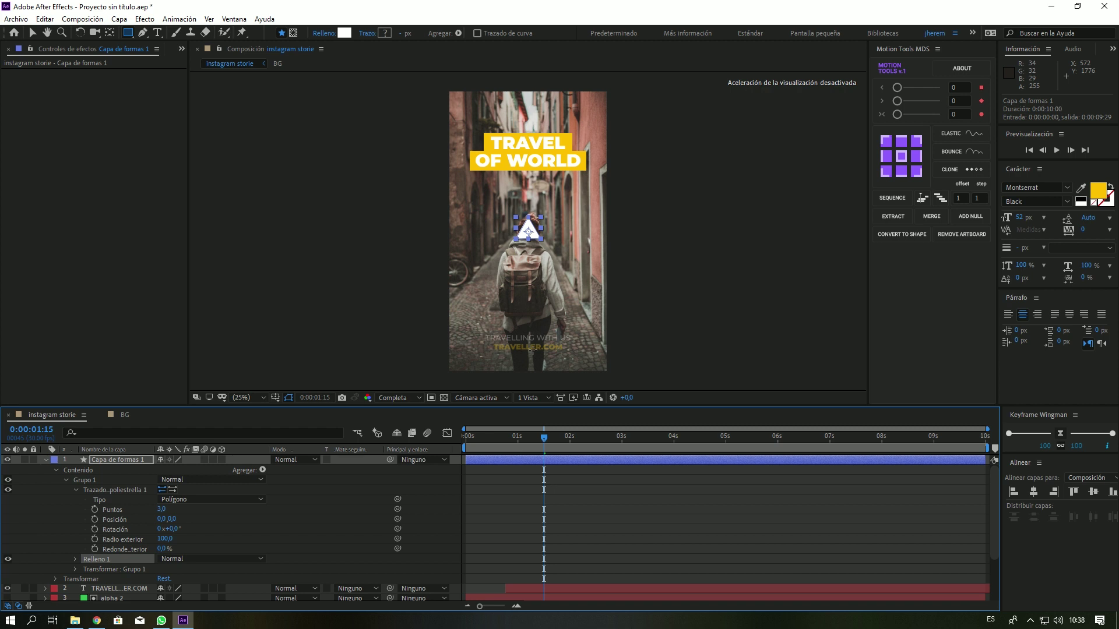
click(120, 463)
Step: Rename the triangle layer to 'icon' and scale it to 42%
key(Return)
text(icon)
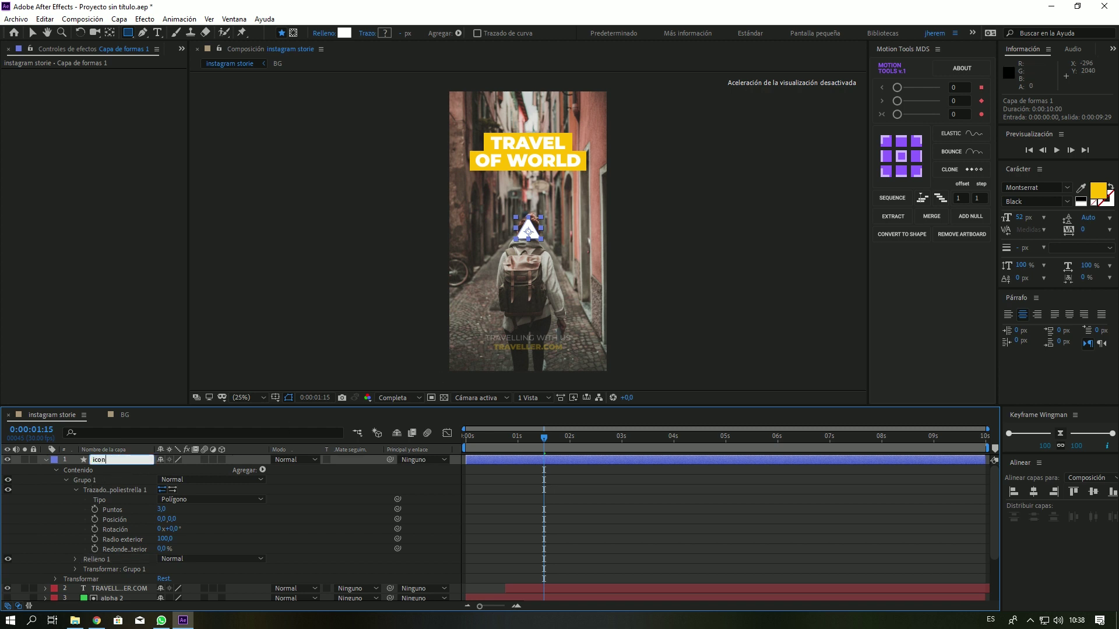
key(Return)
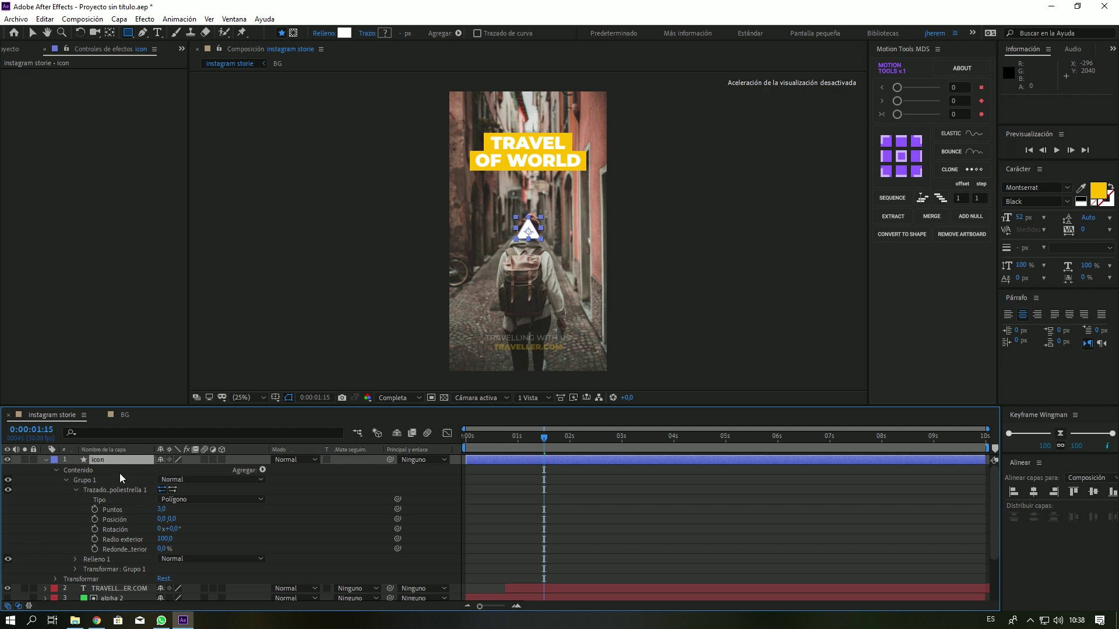
key(s)
drag(192, 470, 158, 469)
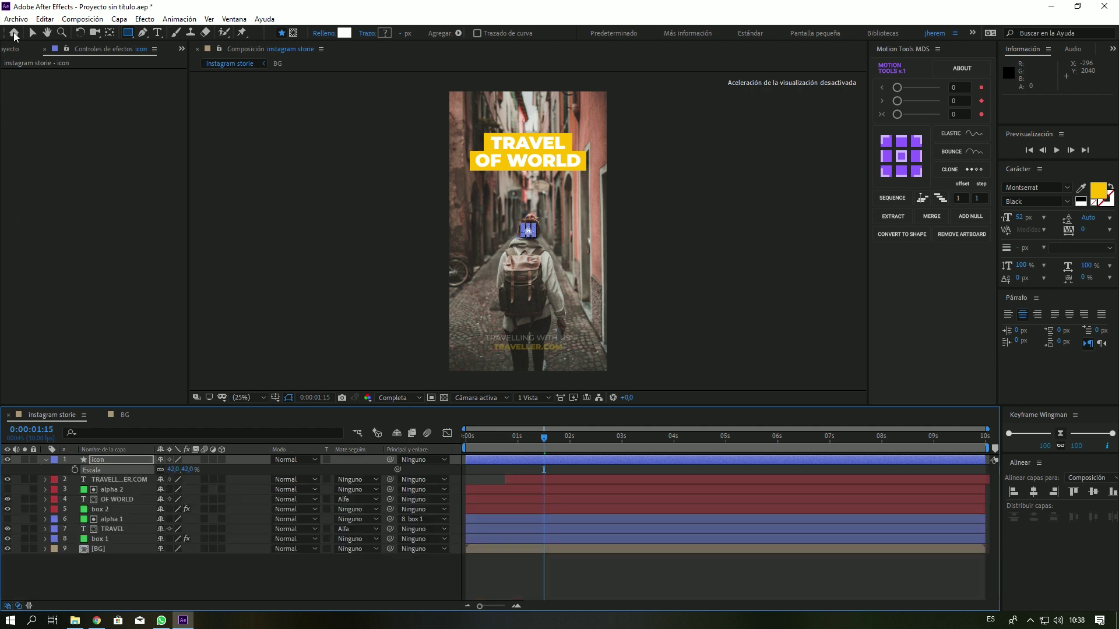
Step: Move the icon to the bottom of the story at 540,1832, below TRAVELLER.COM
click(32, 33)
drag(528, 232, 529, 366)
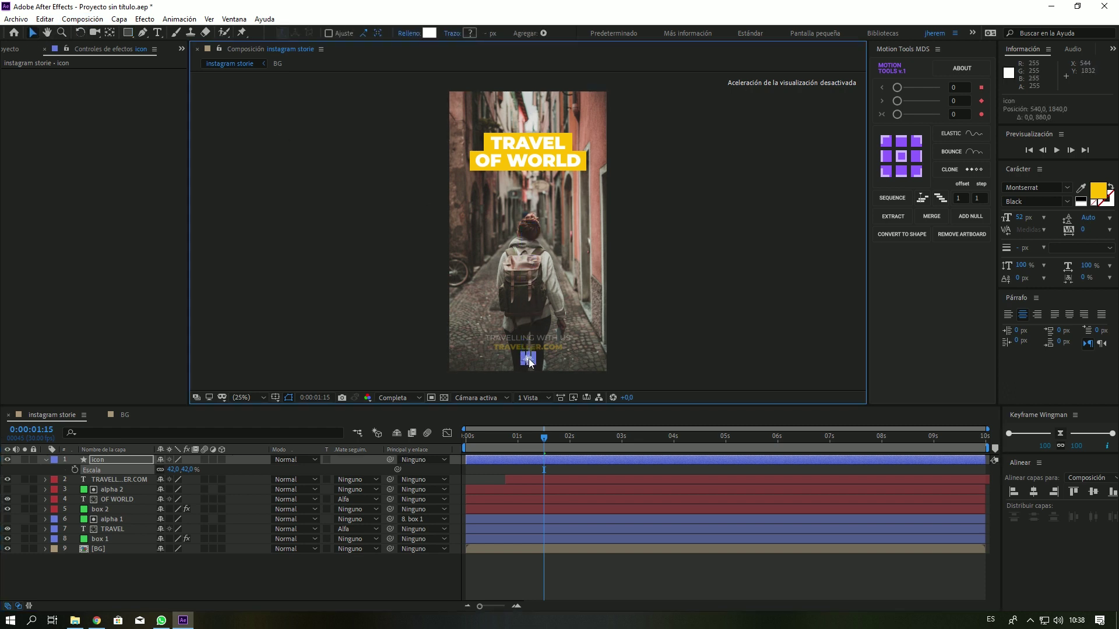
click(324, 578)
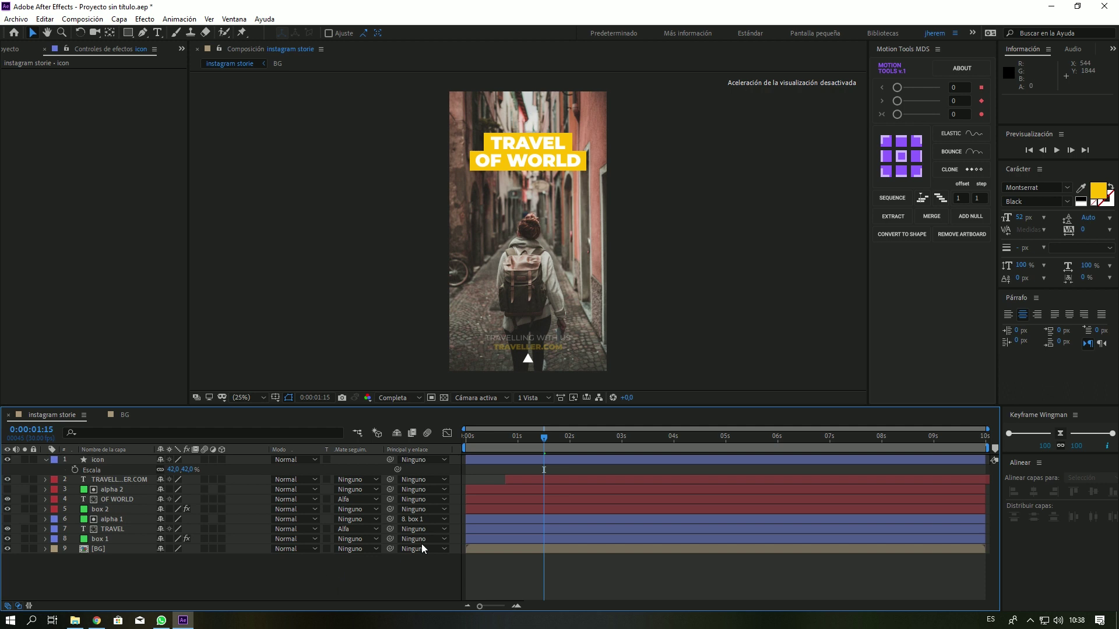
drag(547, 436, 603, 437)
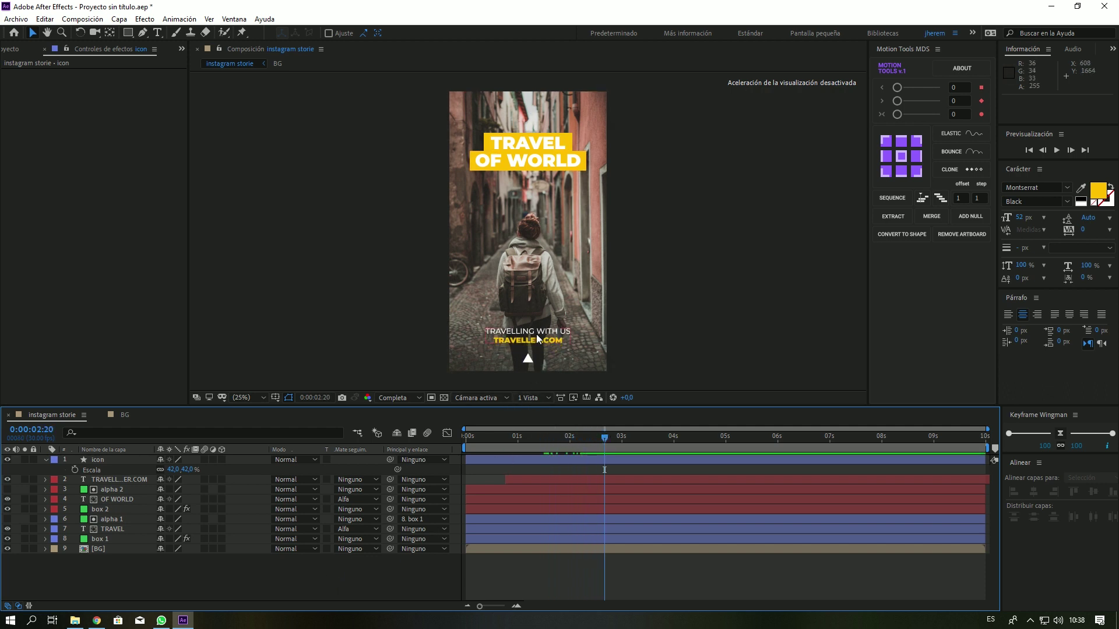
click(530, 362)
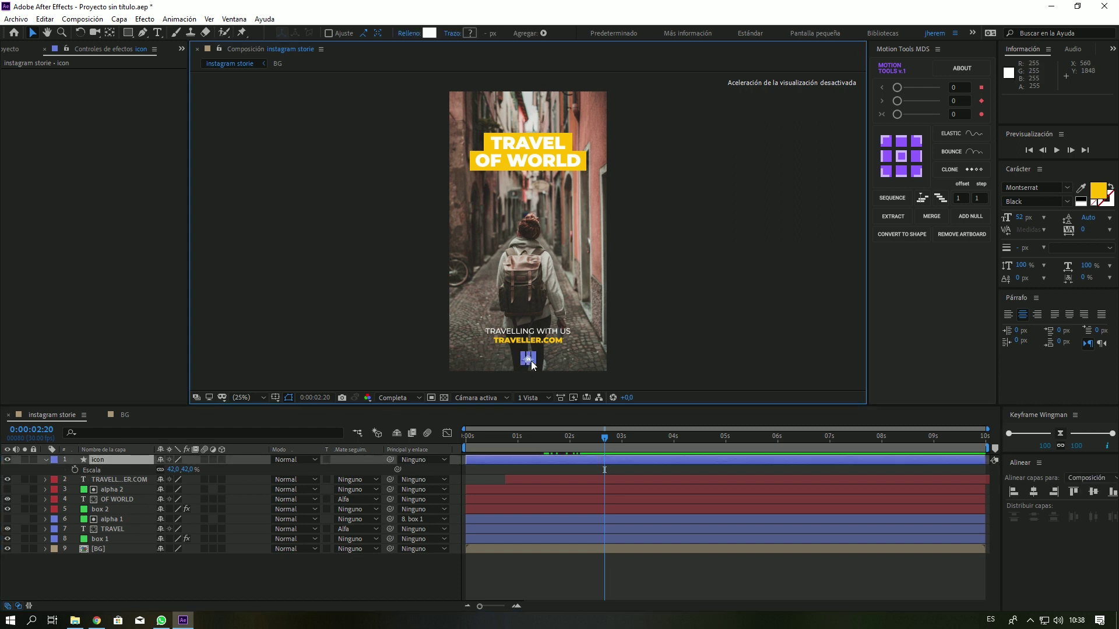
click(530, 362)
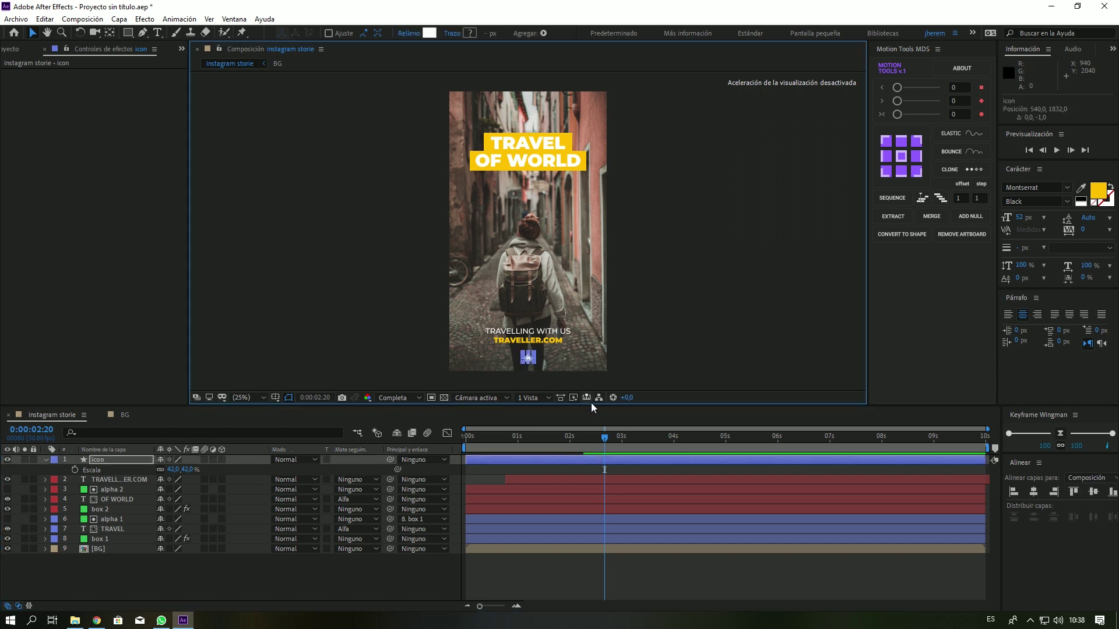
drag(576, 436, 453, 449)
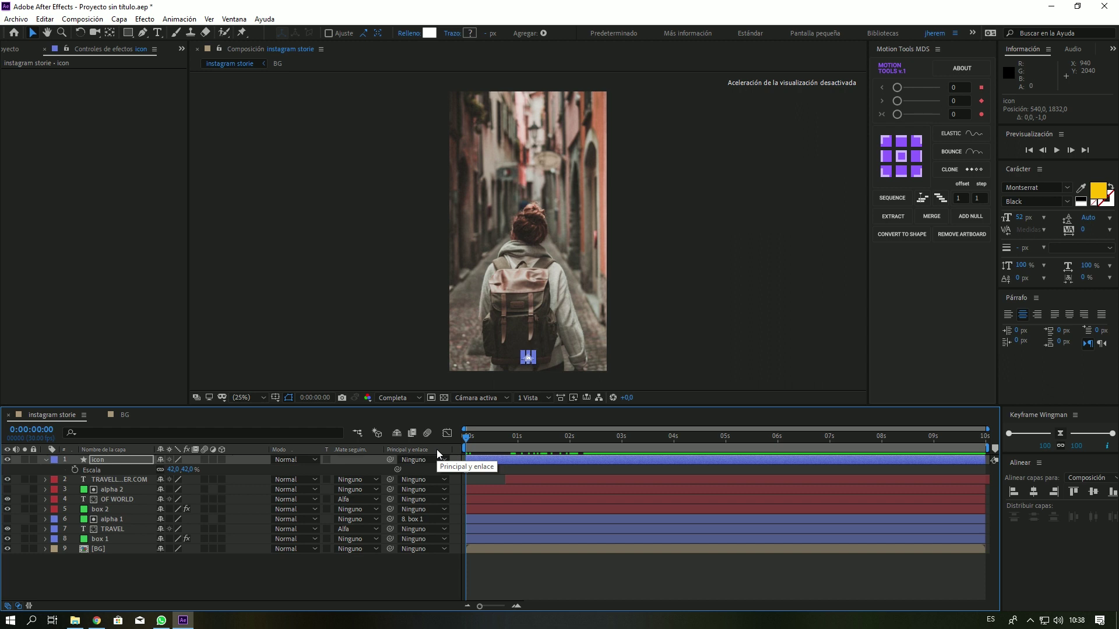
Step: Keyframe the icon's Position so it rises from 540,1872 into place by about 1 second
key(p)
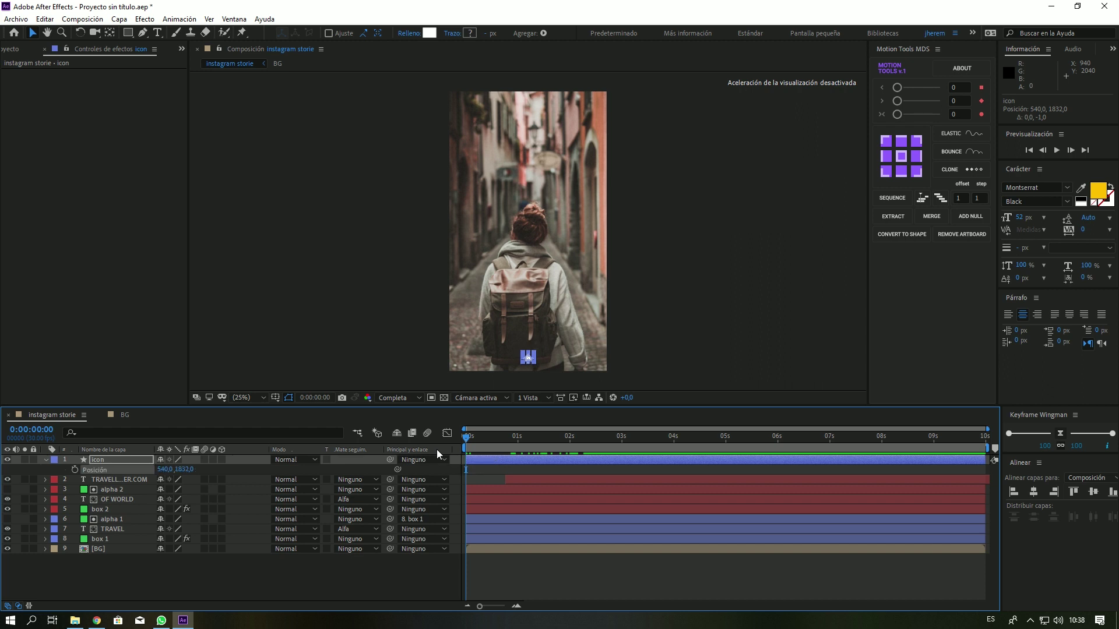
key(shift+t)
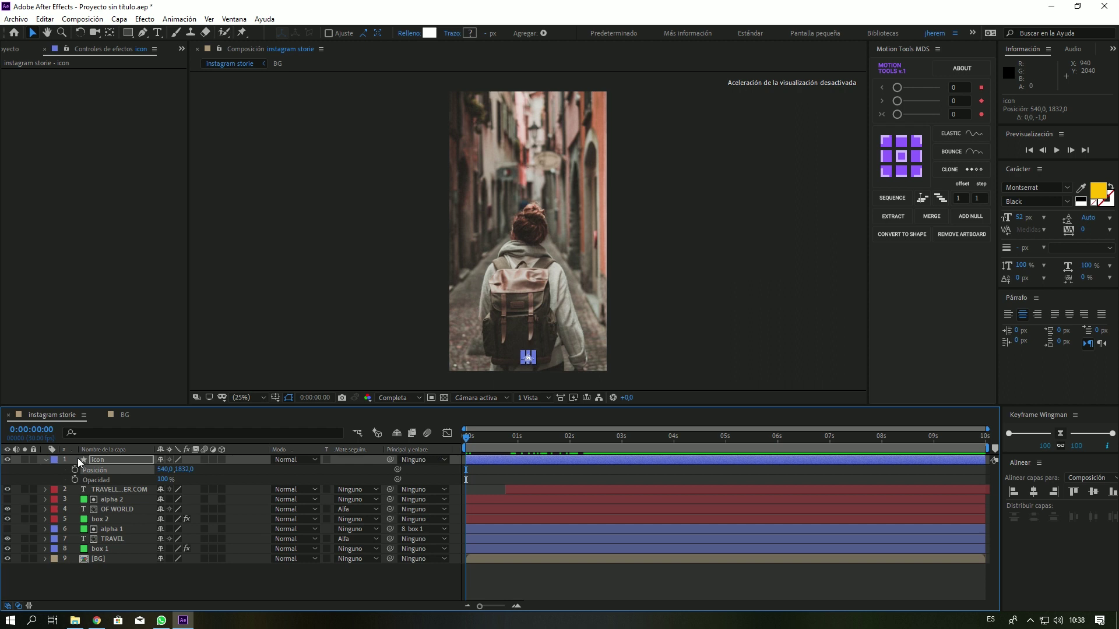
click(75, 470)
drag(466, 469, 518, 469)
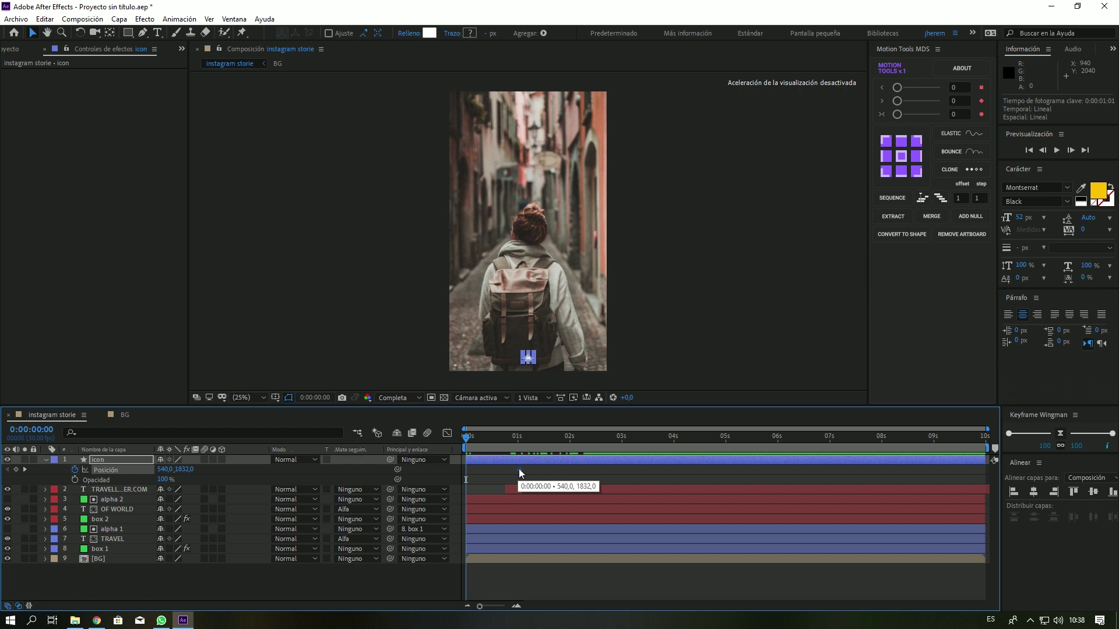
drag(184, 469, 220, 468)
Step: Keyframe the icon's Opacity to fade in from 0% by about 1 second
click(75, 480)
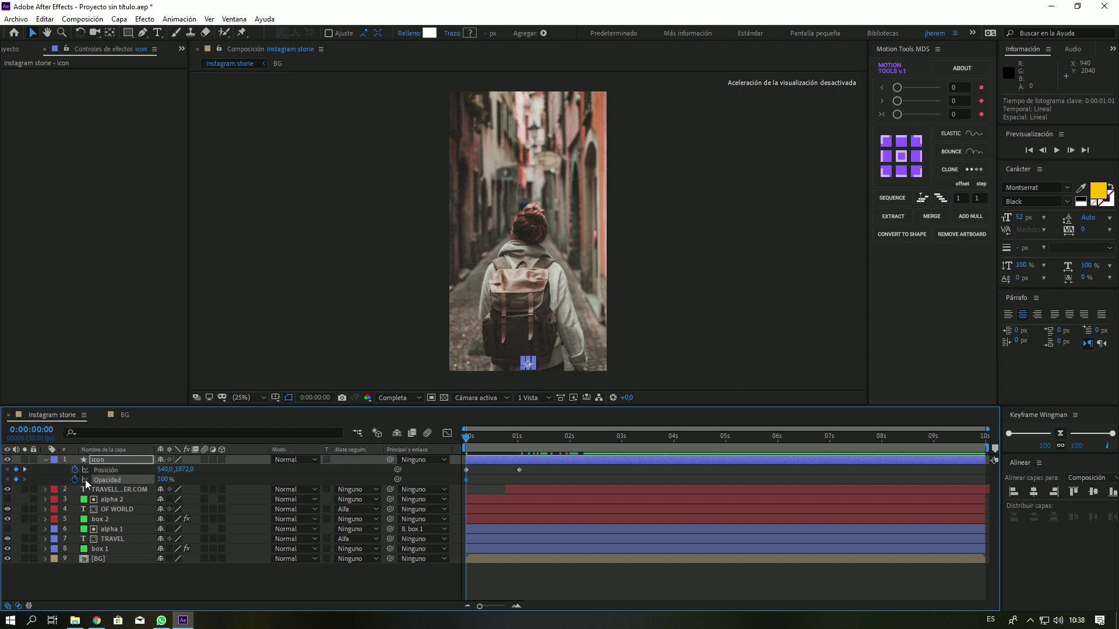
drag(466, 479, 520, 479)
click(162, 479)
text(0)
key(Return)
Step: Apply Easy Ease (F9) to all four icon keyframes and deselect them
drag(529, 467, 456, 481)
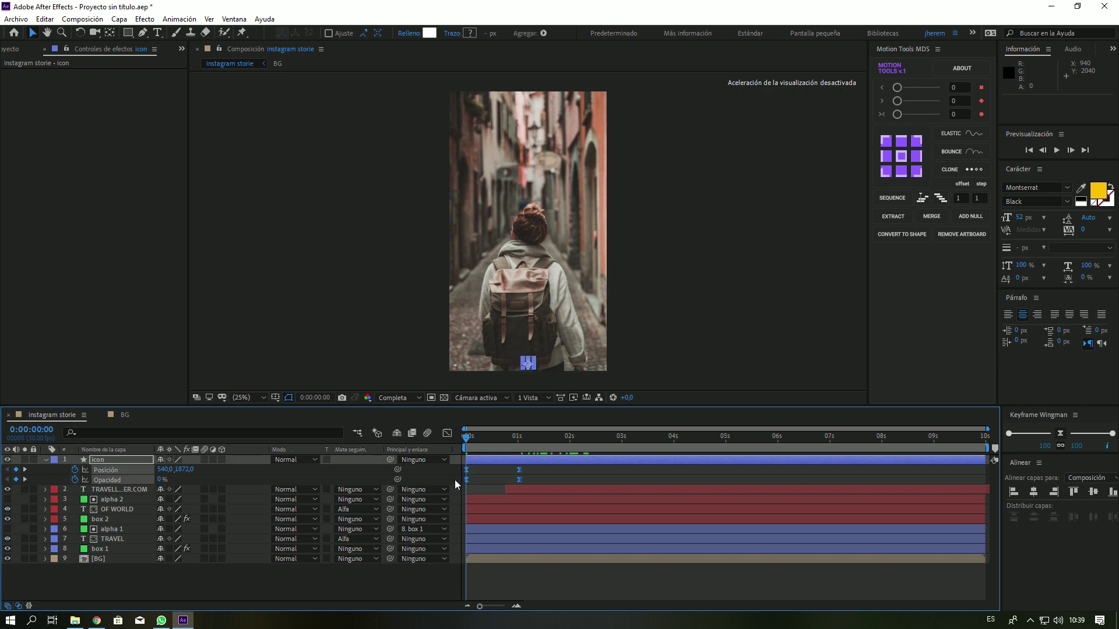
key(F9)
key(space)
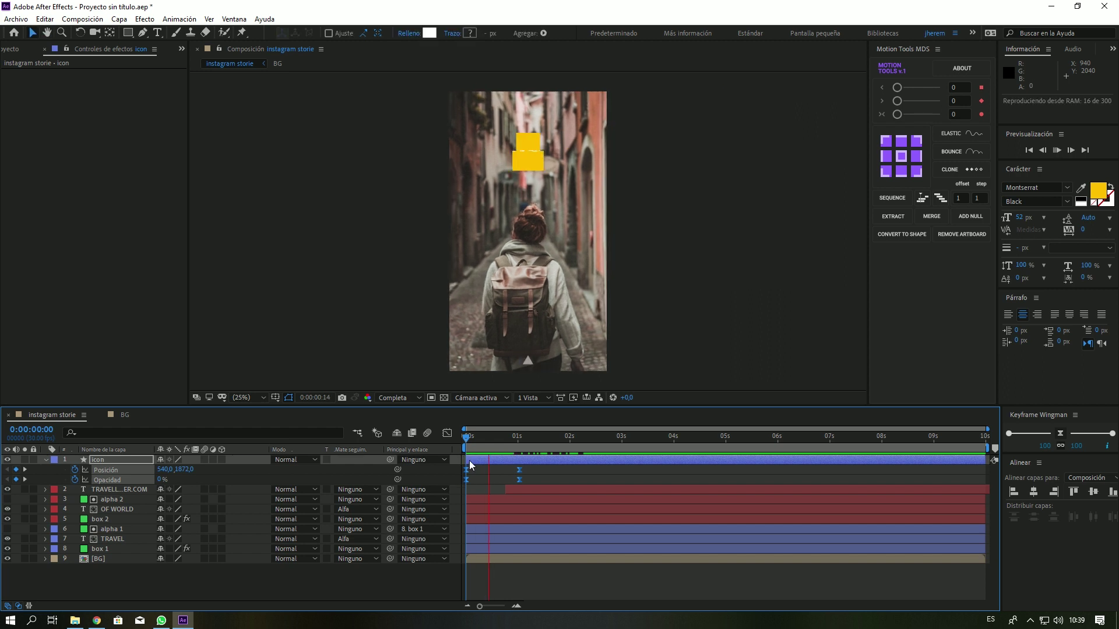
mouse_move(516, 441)
mouse_down()
mouse_move(467, 448)
mouse_move(519, 438)
mouse_up()
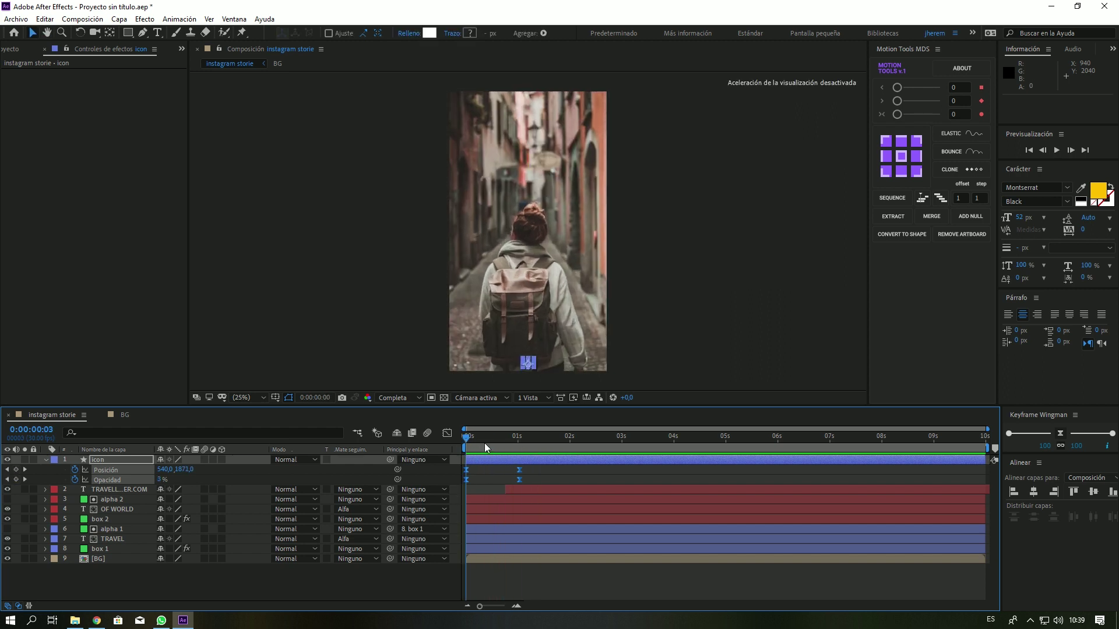
click(552, 468)
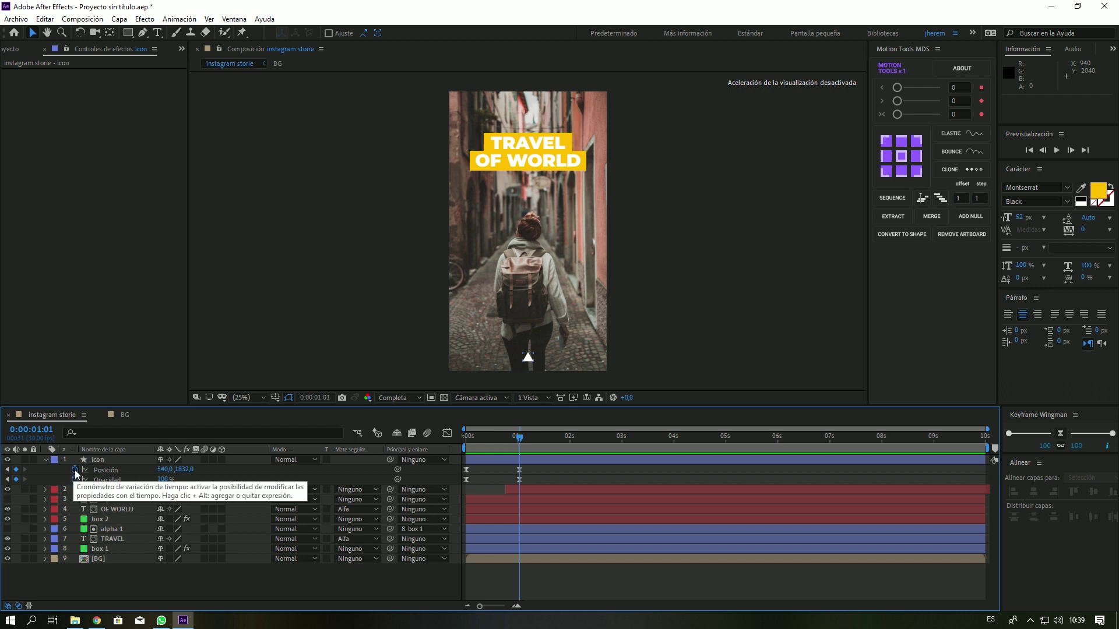
Step: Add a loopOut() expression to the icon's Position and scrub to check it
alt+click(75, 470)
text(ll)
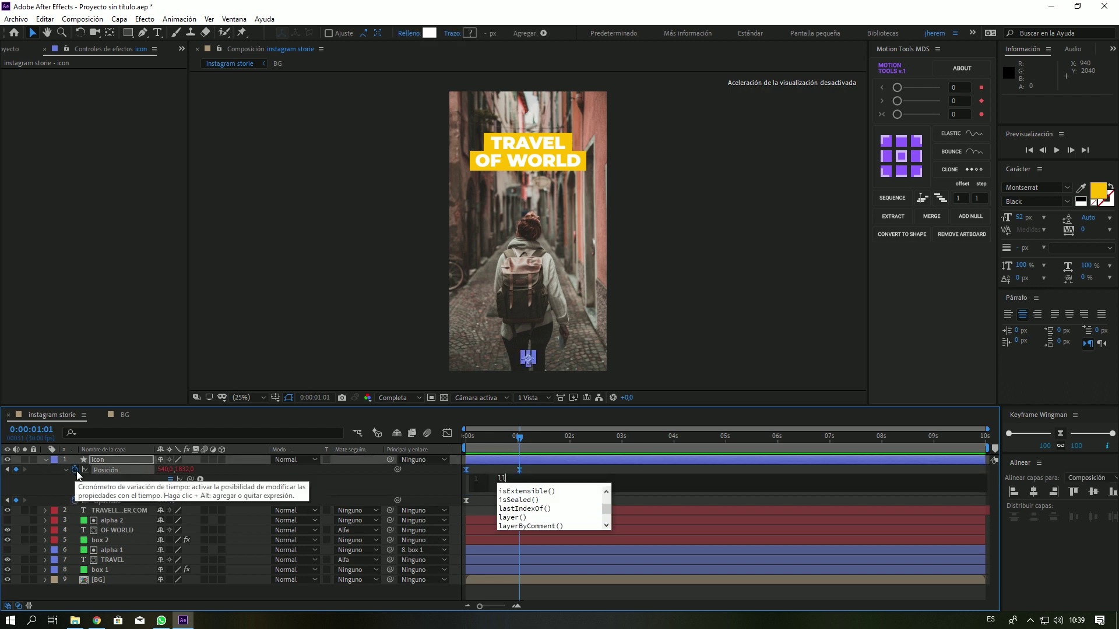
key(BackSpace)
text(oo)
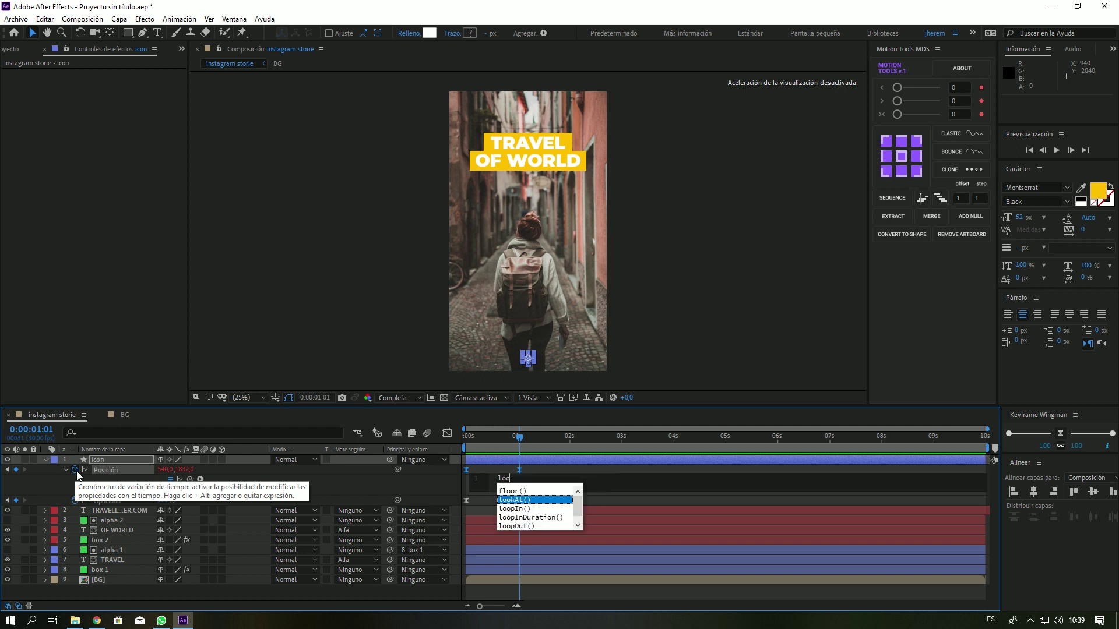
text(pOut)
key(Return)
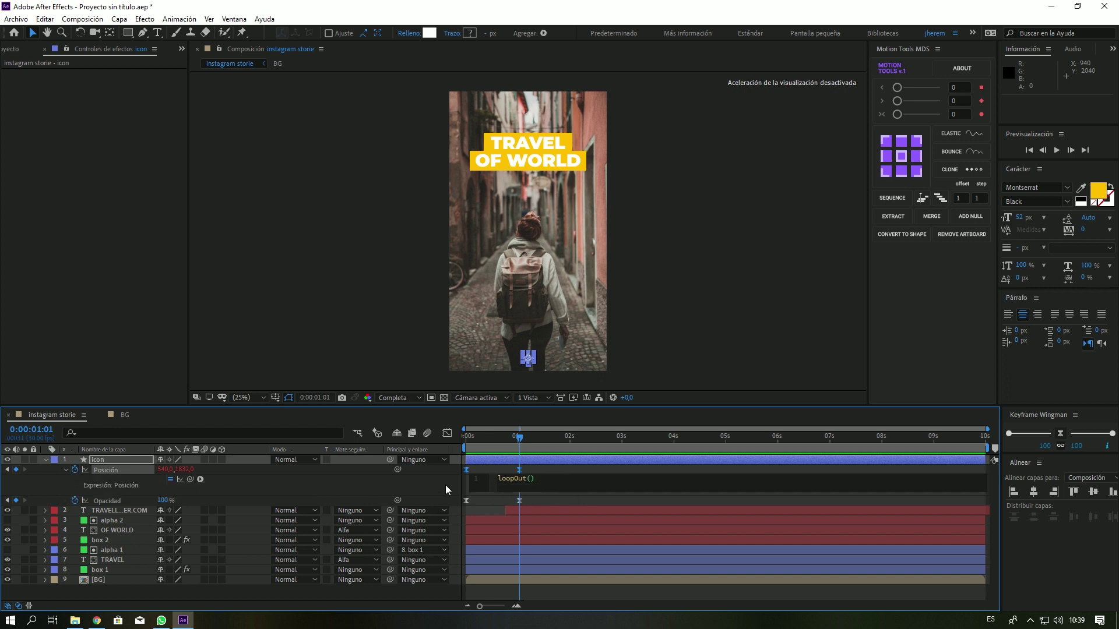
mouse_move(520, 435)
mouse_down()
mouse_move(554, 437)
mouse_move(534, 473)
mouse_up()
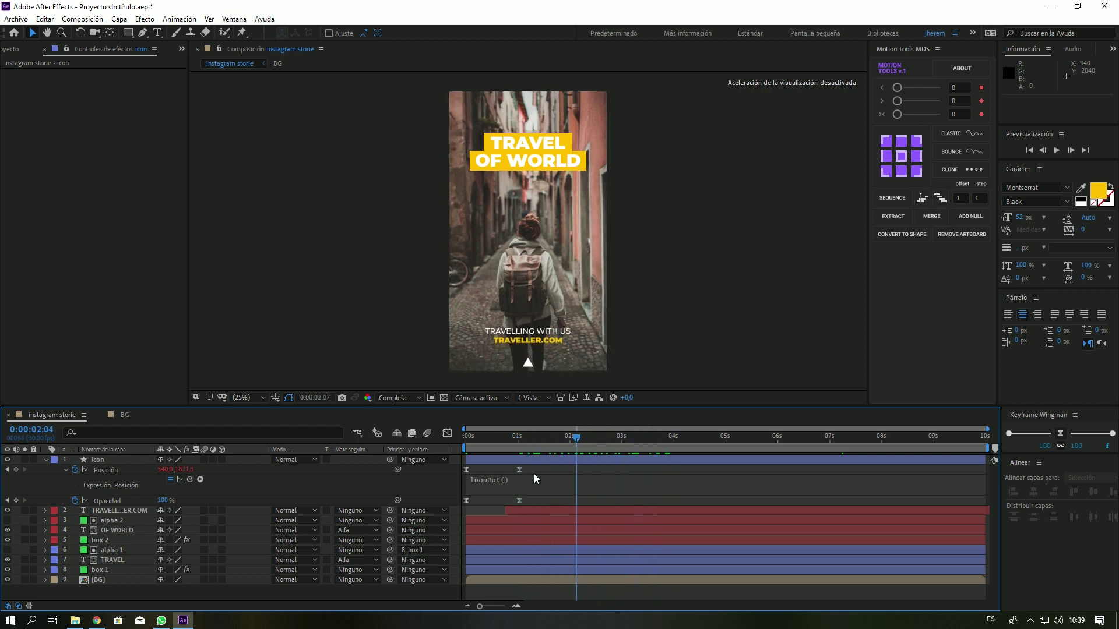
Step: Copy loopOut() into the icon's Opacity expression, preview the loop, then collapse the layer
double_click(506, 479)
key(ctrl+c)
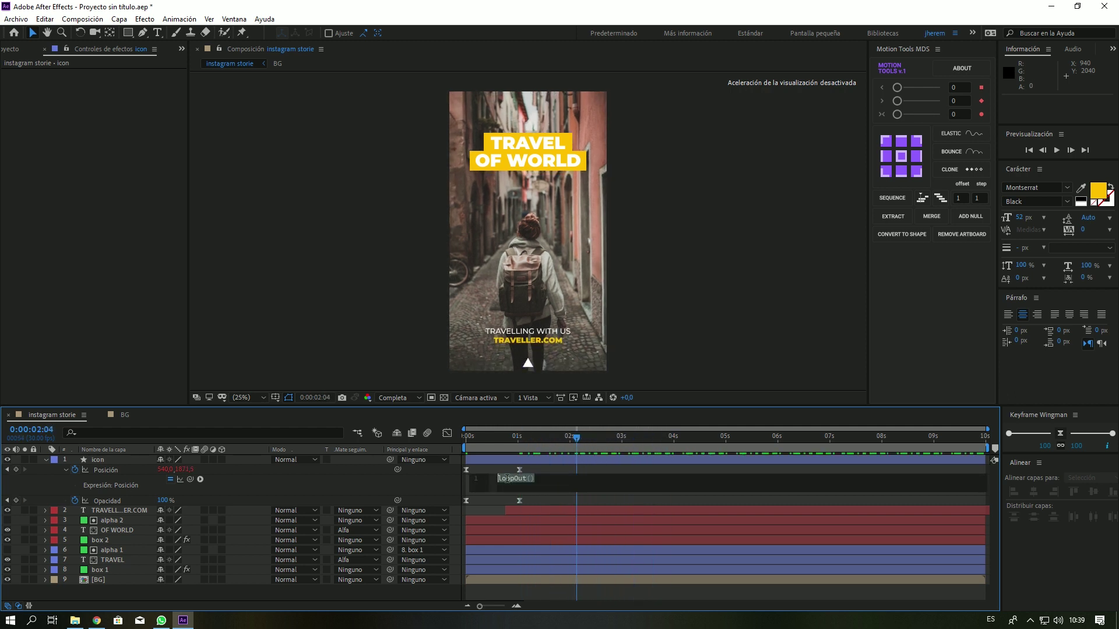
alt+click(75, 501)
key(ctrl+v)
click(441, 486)
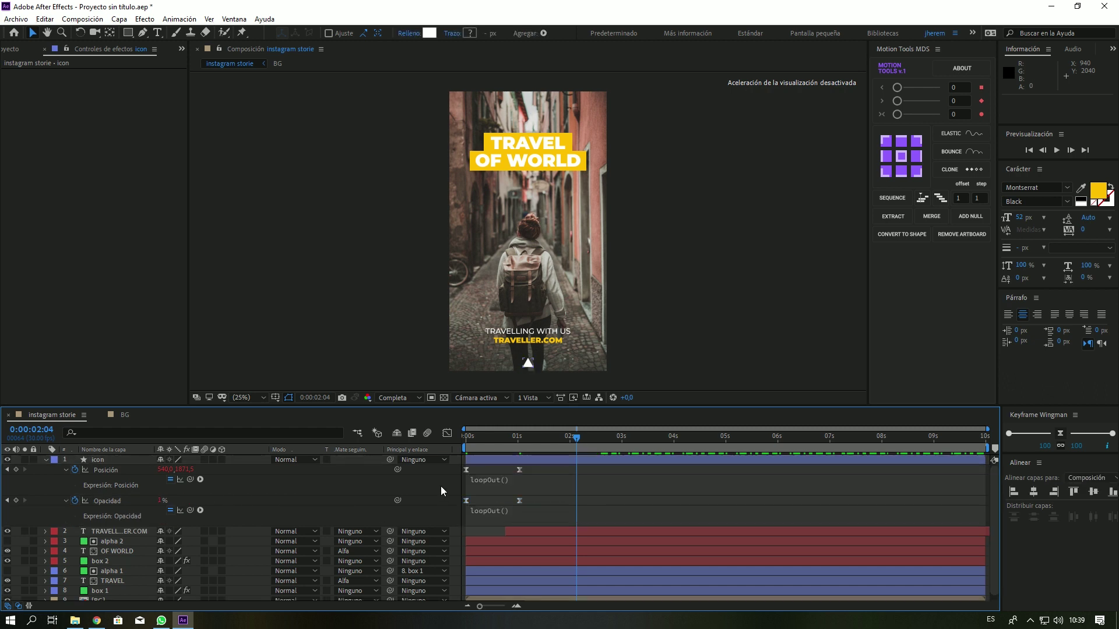
click(473, 437)
key(space)
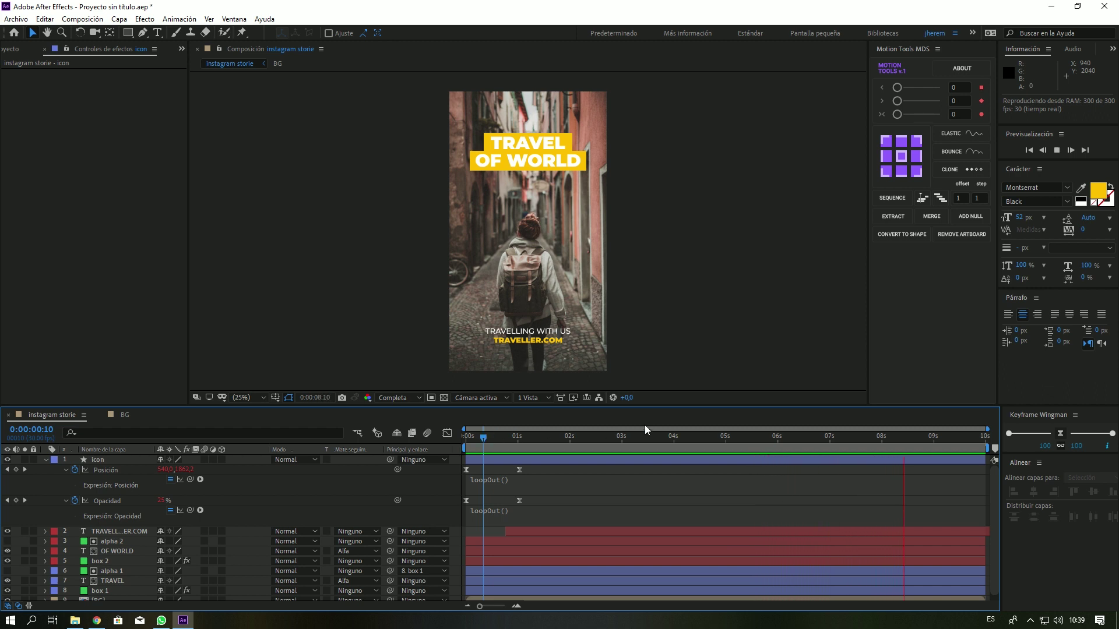
drag(868, 445, 706, 447)
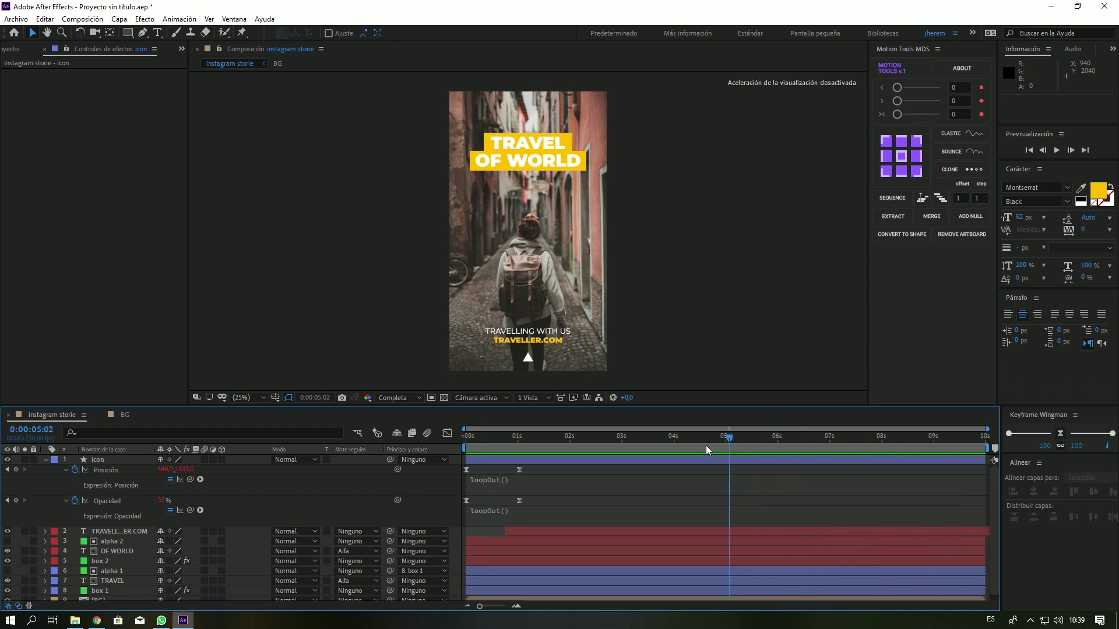
key(u)
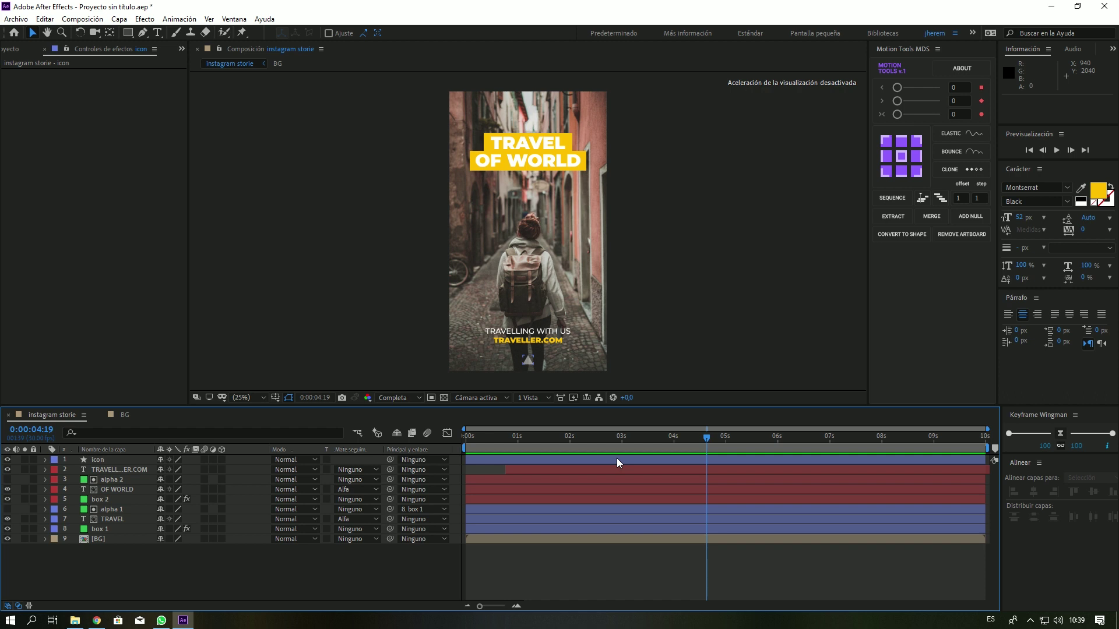
key(space)
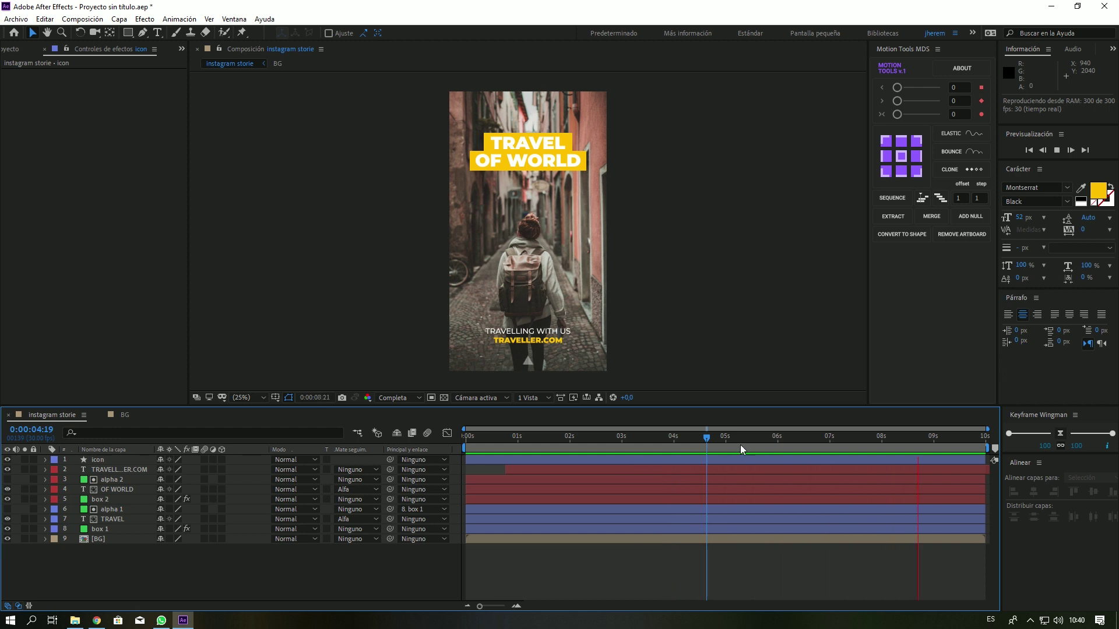
mouse_move(730, 442)
mouse_down()
mouse_move(581, 448)
mouse_move(952, 469)
mouse_move(589, 507)
mouse_up()
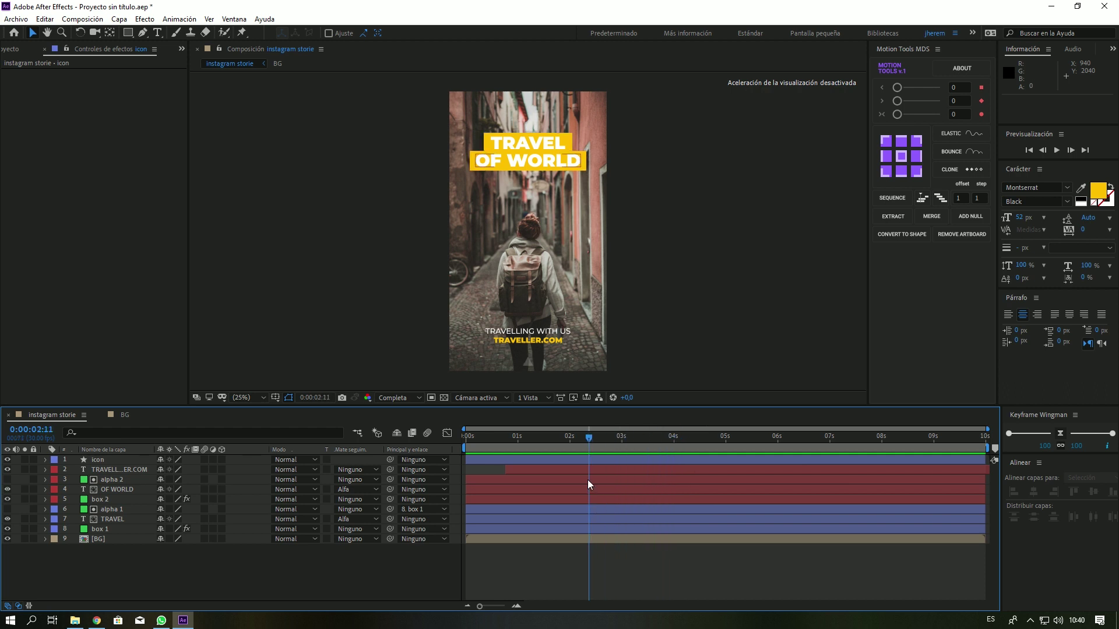
drag(588, 440, 669, 438)
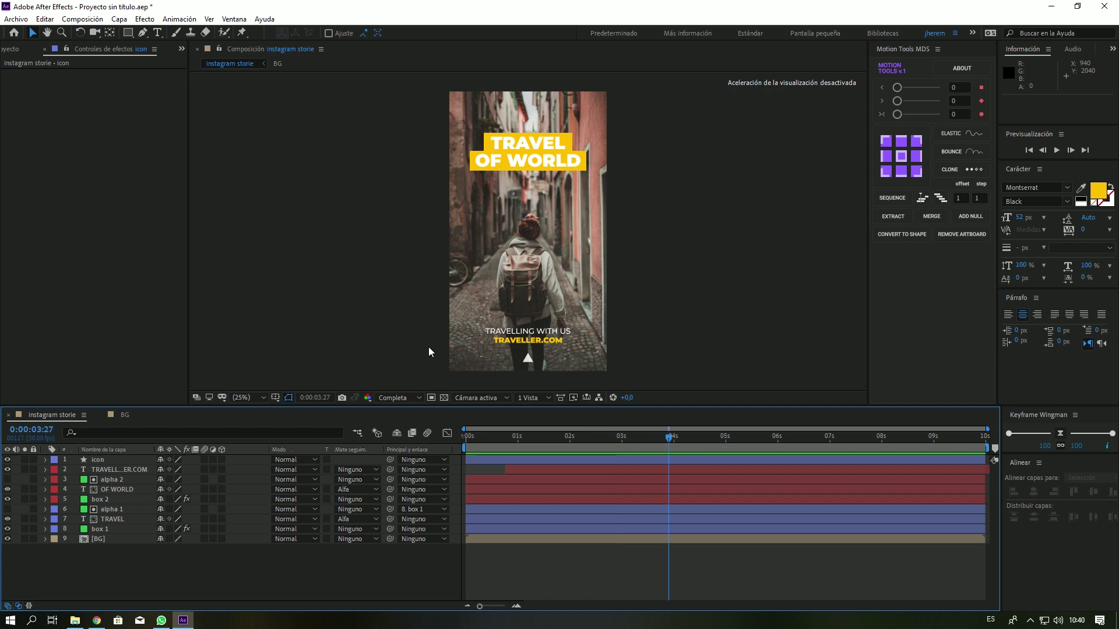
Step: Open the Motion Bro extension panel from Window > Extensions
click(233, 19)
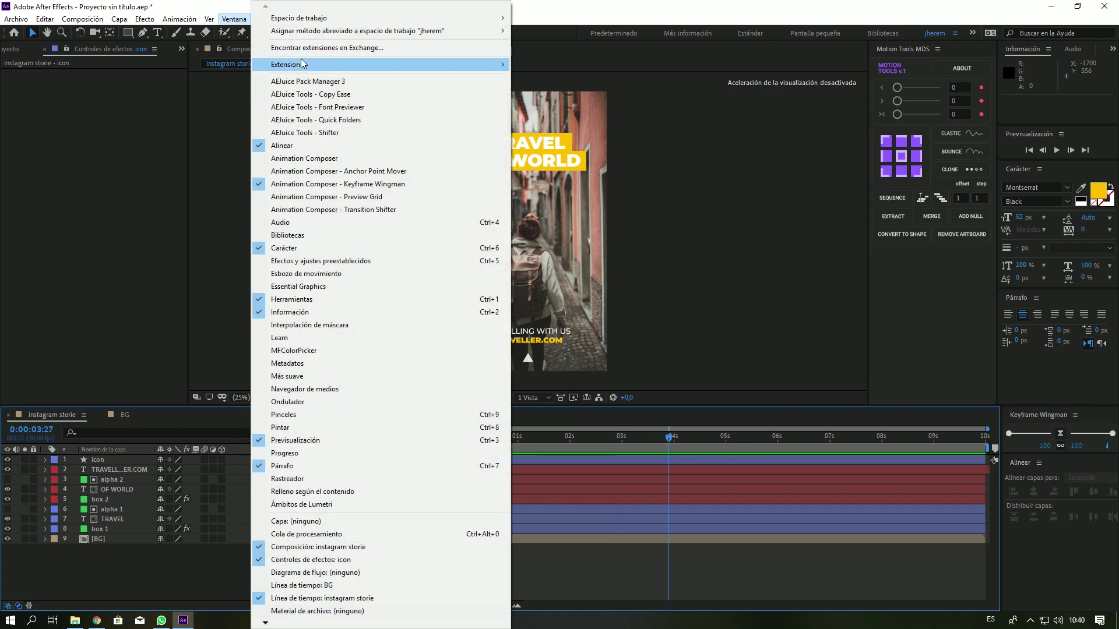
mouse_move(300, 64)
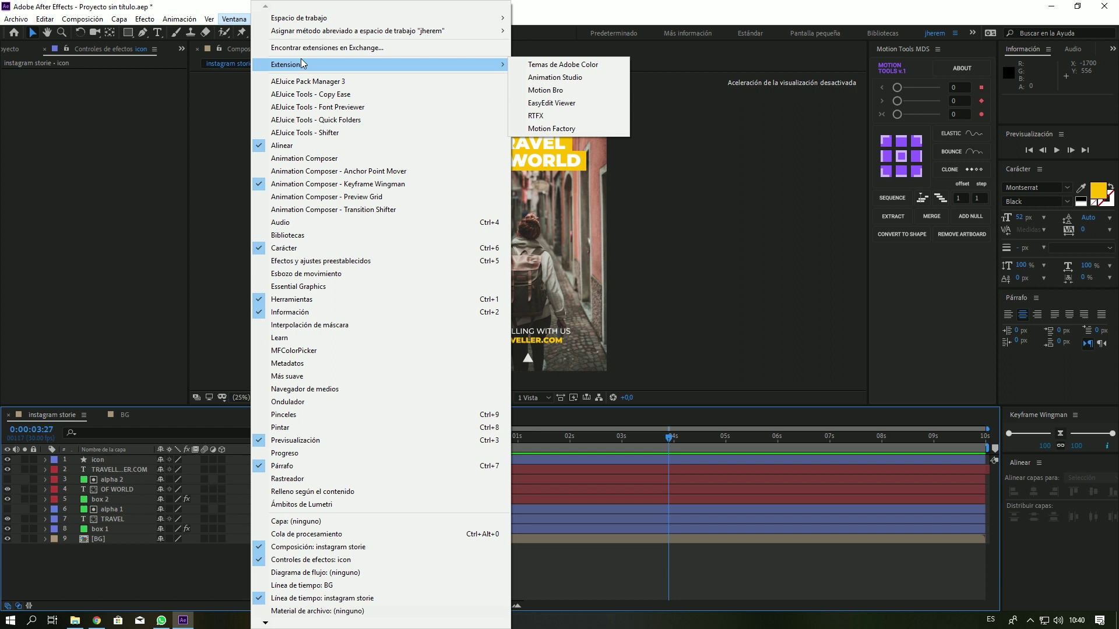
click(571, 90)
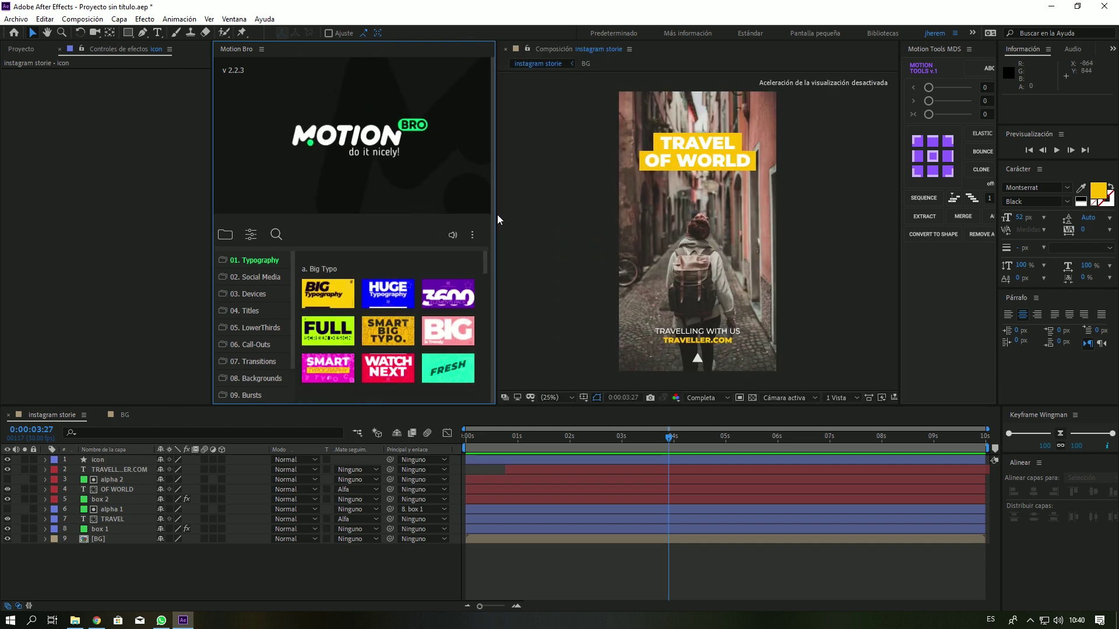
click(51, 100)
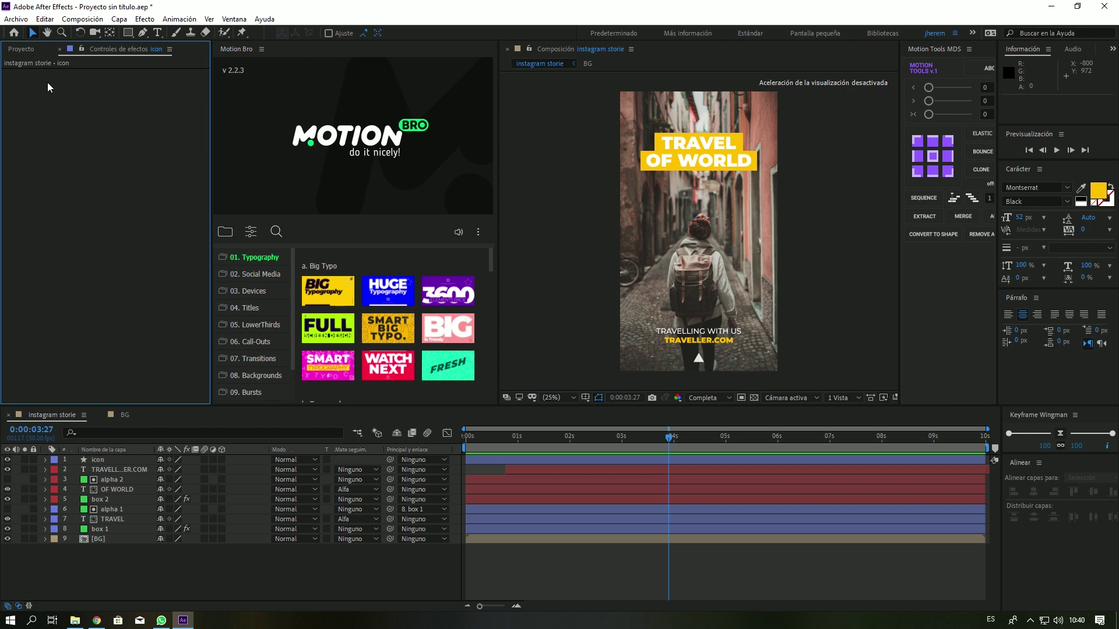
Step: Create a new empty composition named 'create pack'
click(39, 50)
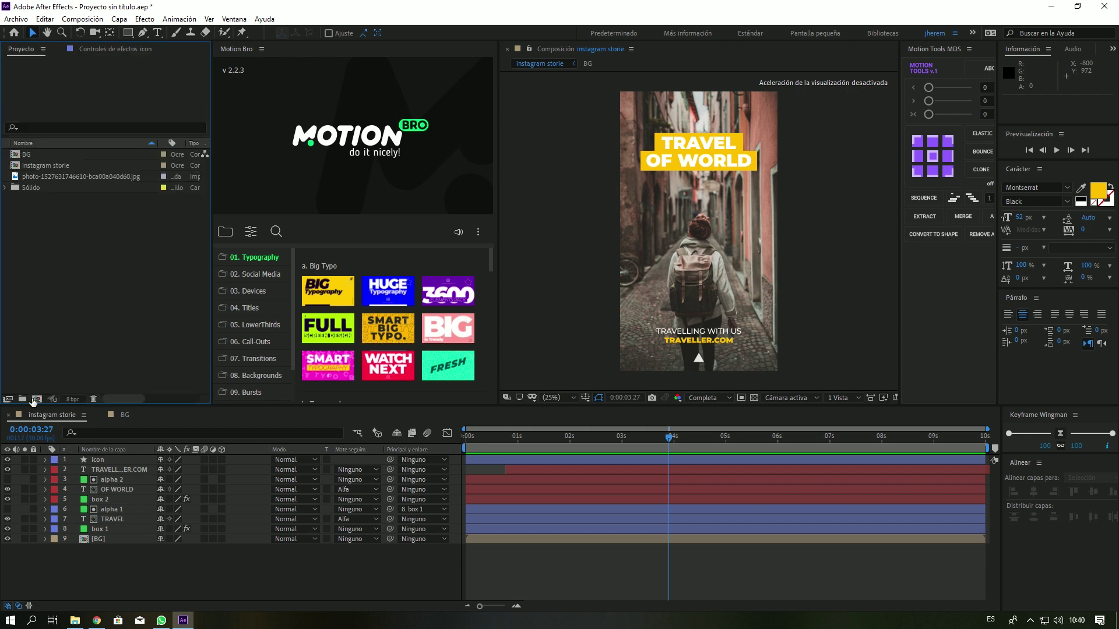
click(36, 399)
text(crerat)
key(BackSpace)
key(BackSpace)
key(BackSpace)
text(te pack)
key(Return)
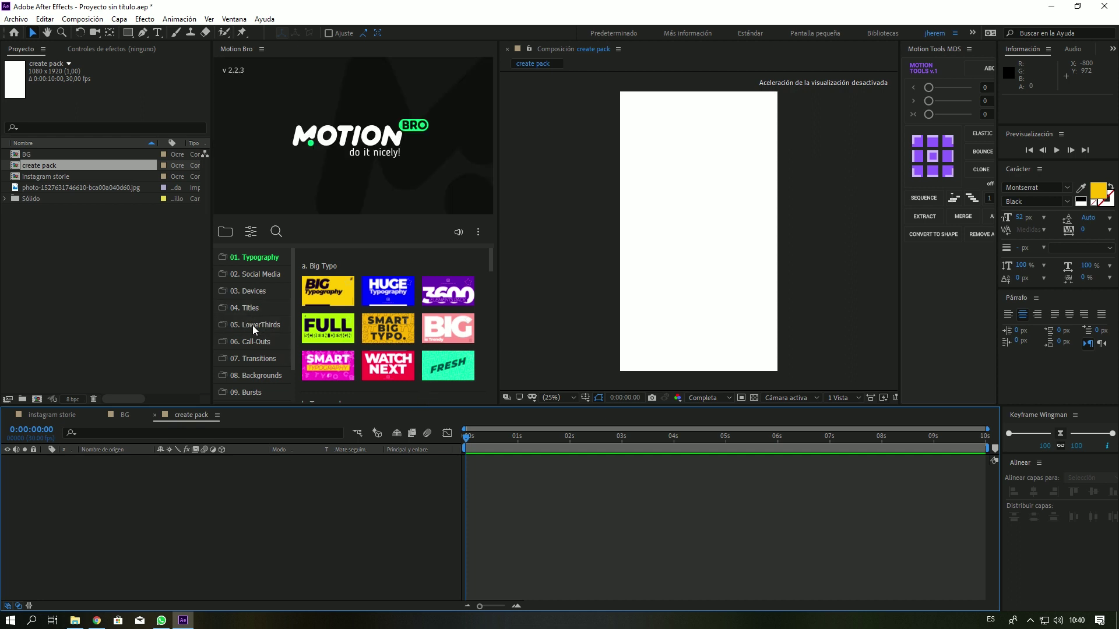
Step: Apply the INSTASTORIES 003 template from Social Media > Instagram Stories to create pack
click(252, 274)
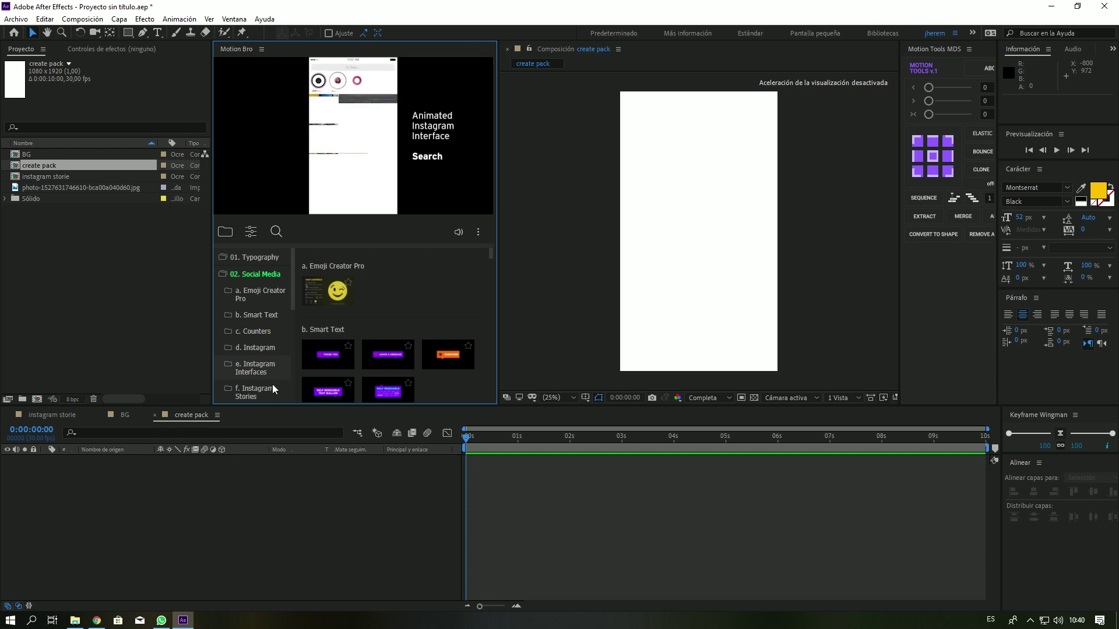
click(245, 390)
mouse_move(460, 357)
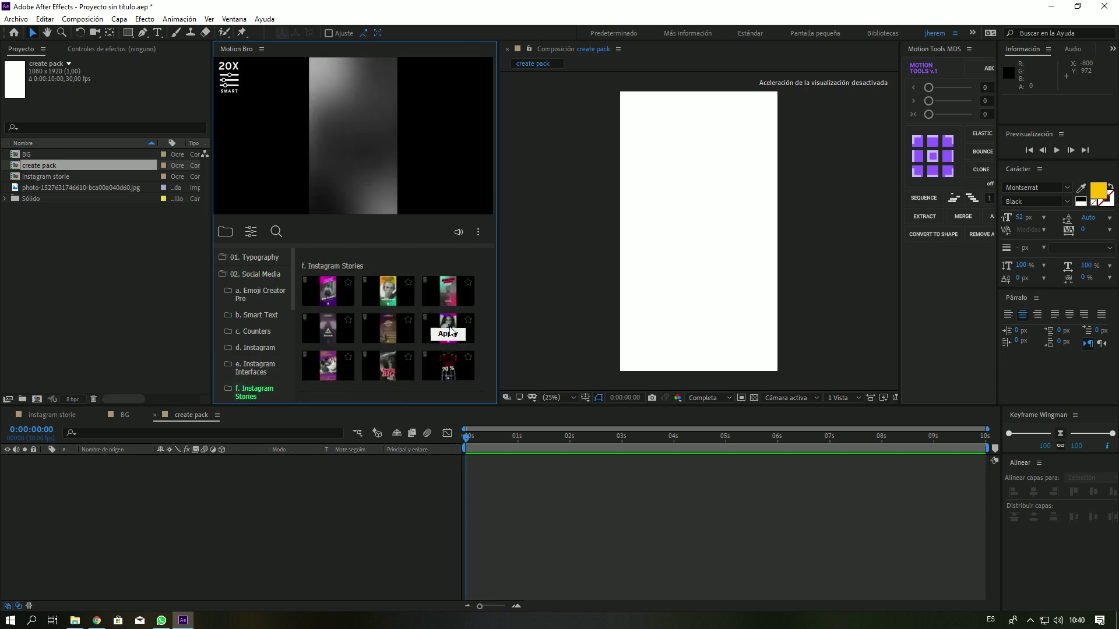
mouse_move(444, 284)
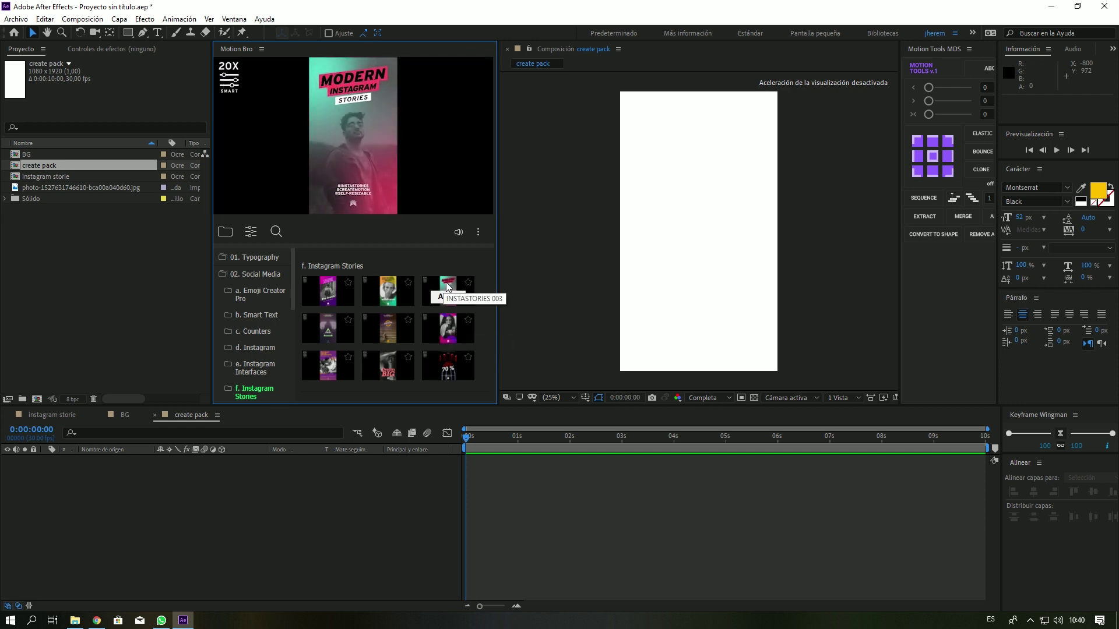
mouse_move(390, 286)
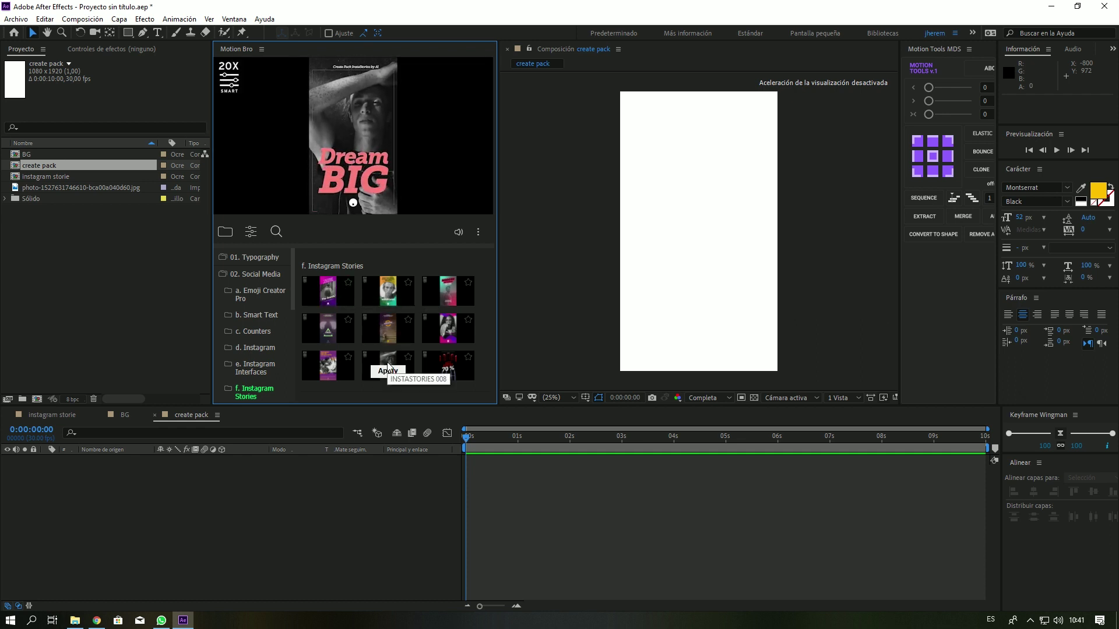
mouse_move(321, 366)
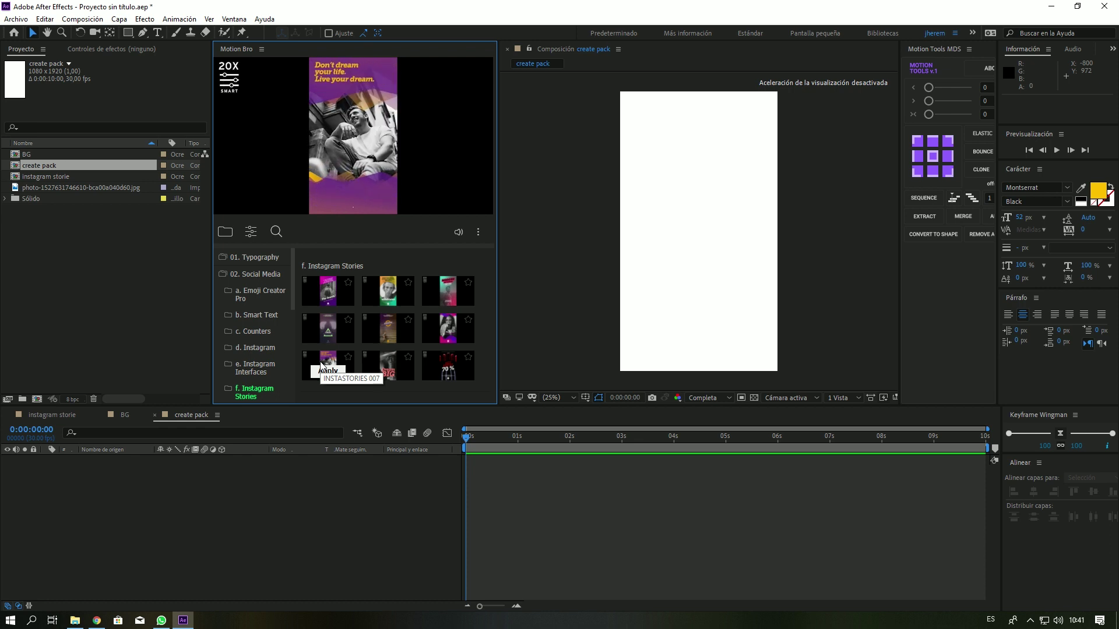
click(451, 296)
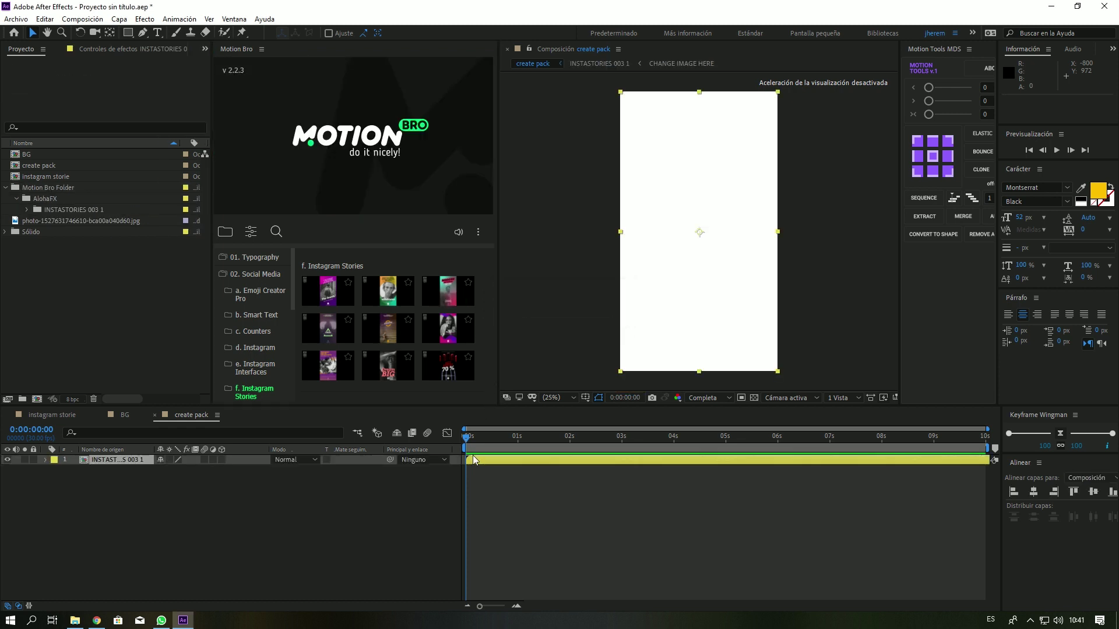
Step: Scrub the imported template, then open the INSTASTORIES 003 1 precomp and select its CONTROL layer
drag(466, 441, 700, 449)
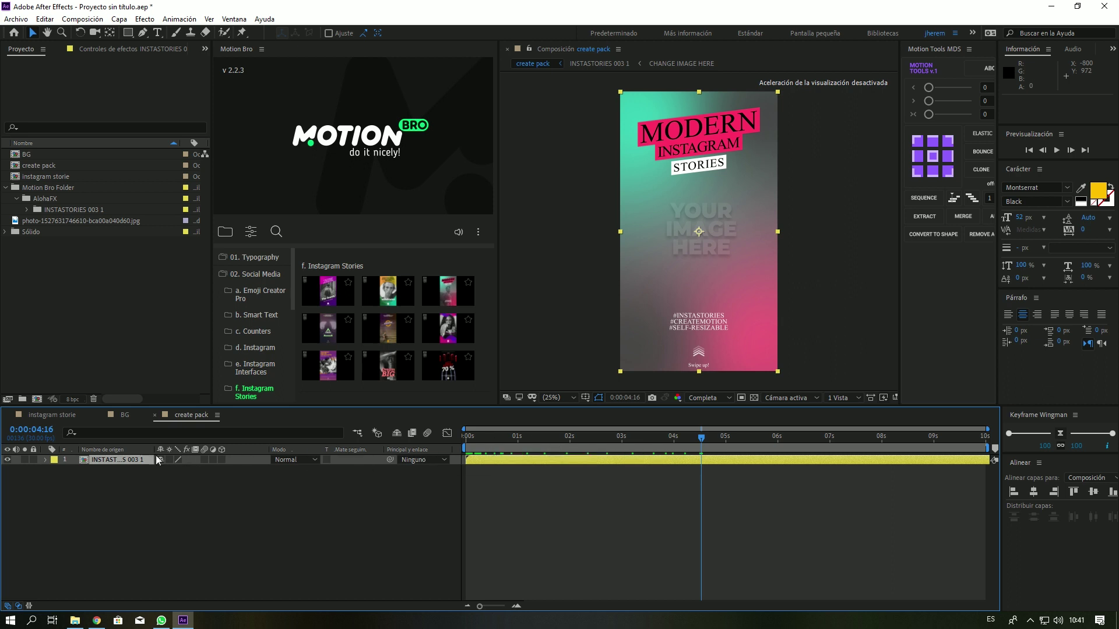
double_click(128, 460)
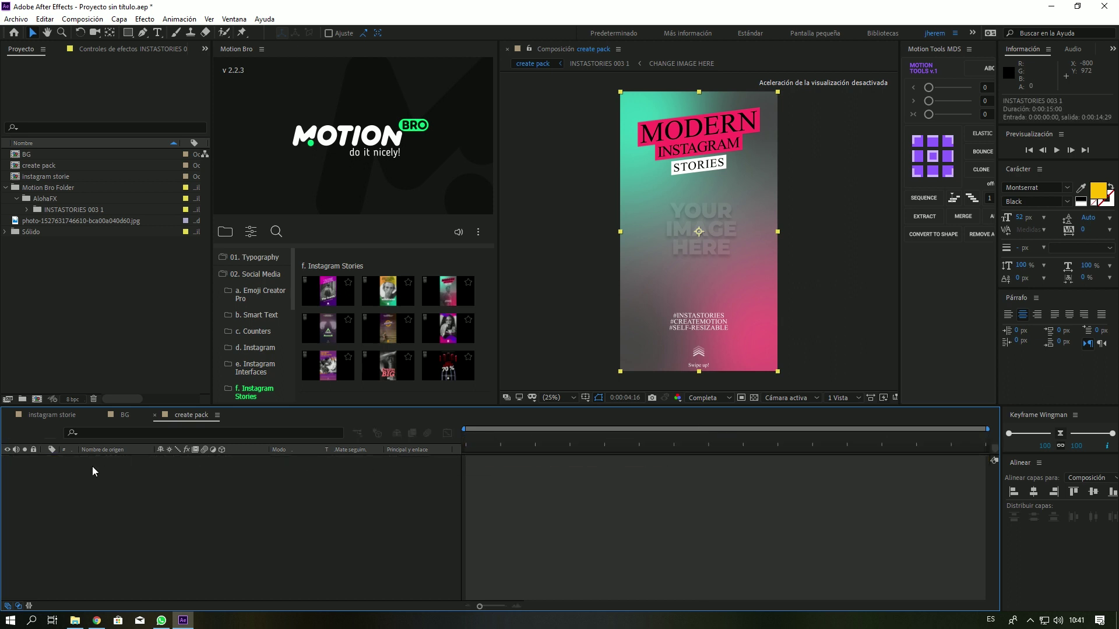
click(102, 460)
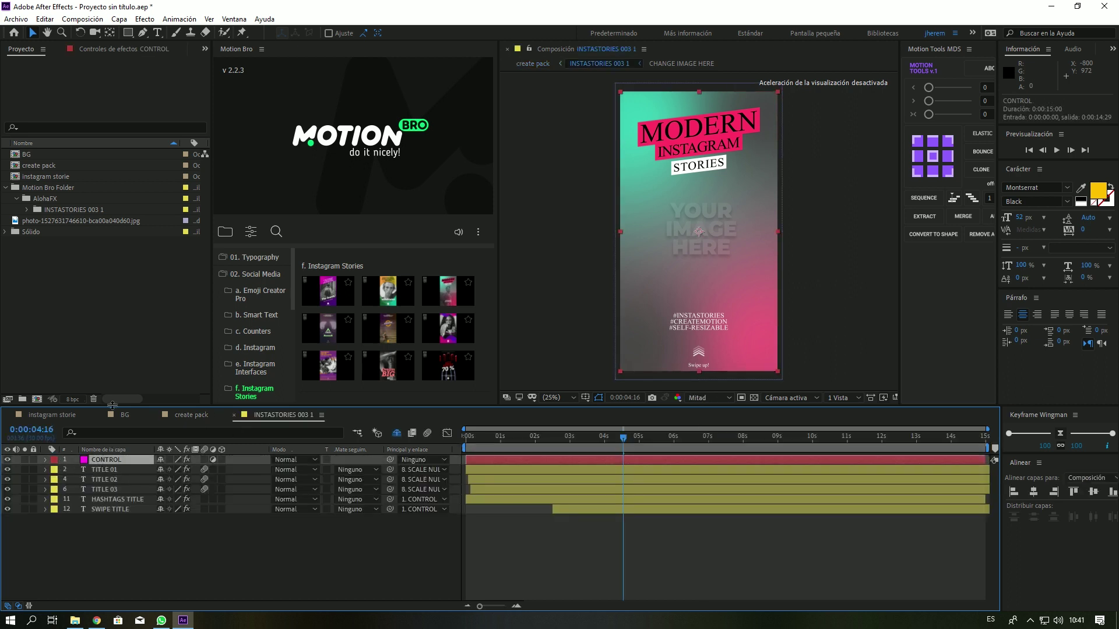
Step: In the CONTROL layer's effect settings, set BG COLOR 1 to yellow-green
click(123, 48)
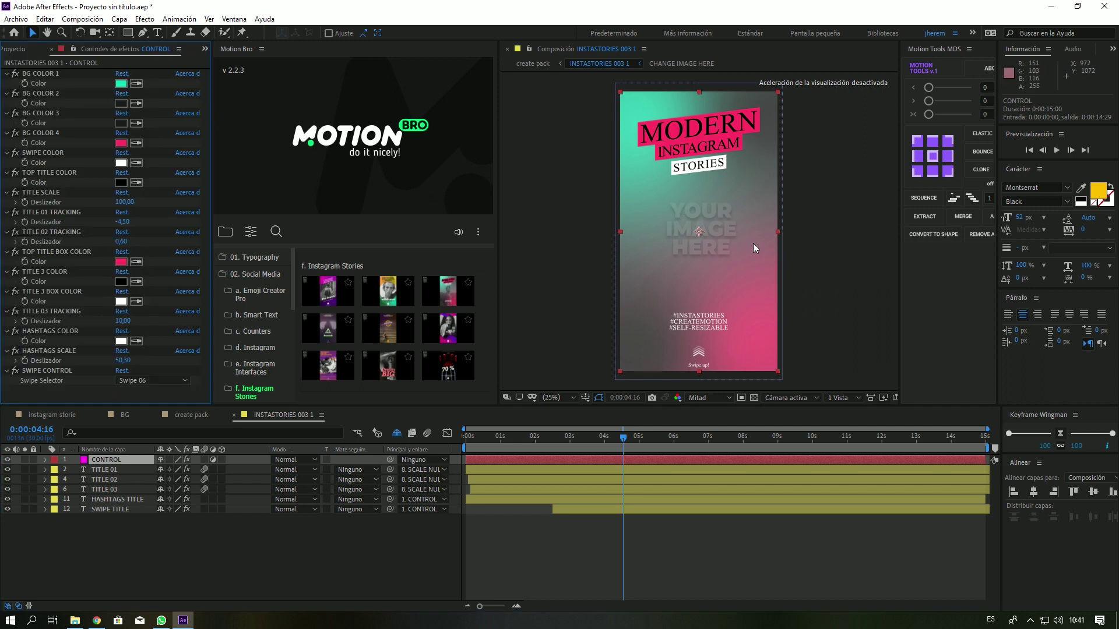
click(123, 85)
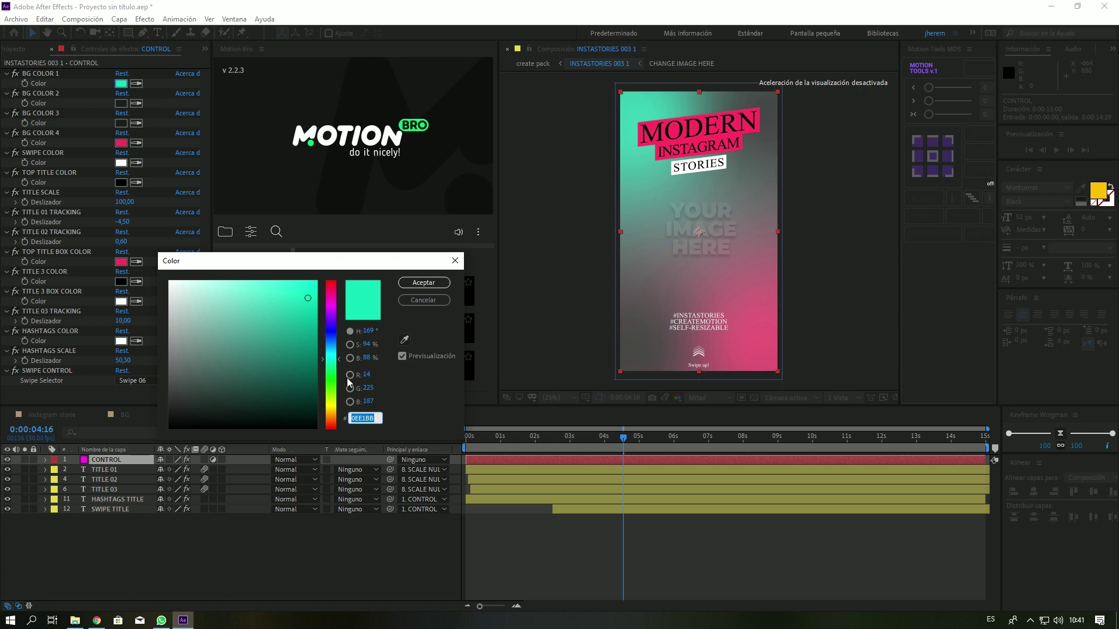
click(331, 401)
click(423, 283)
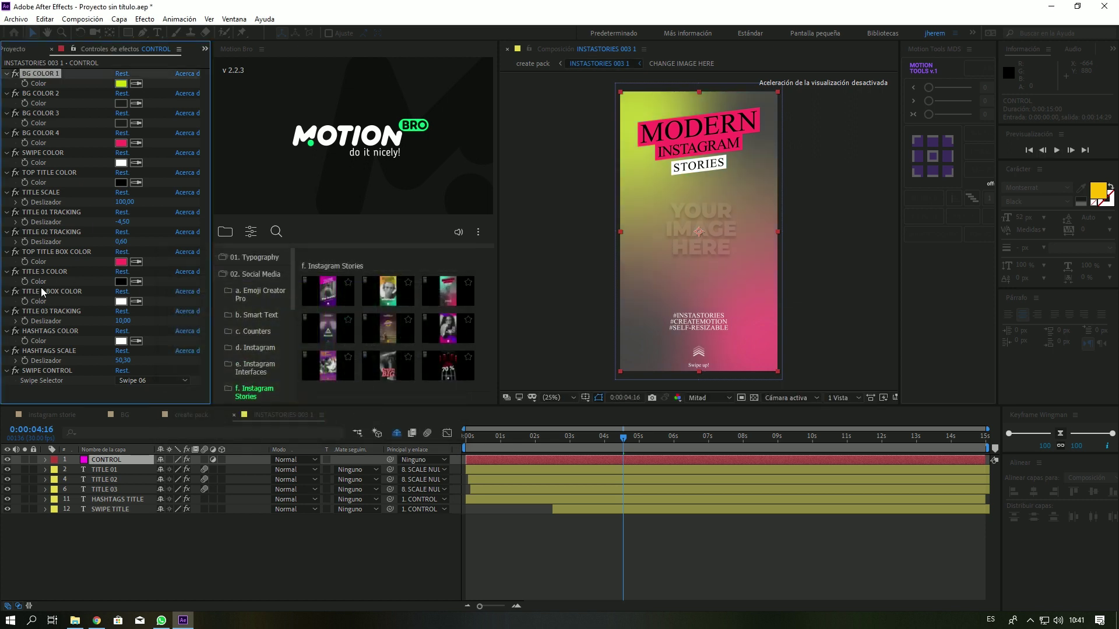
Step: Set TOP TITLE BOX COLOR to yellow FFE400 after trying purple and orange FFA800
click(120, 262)
click(330, 316)
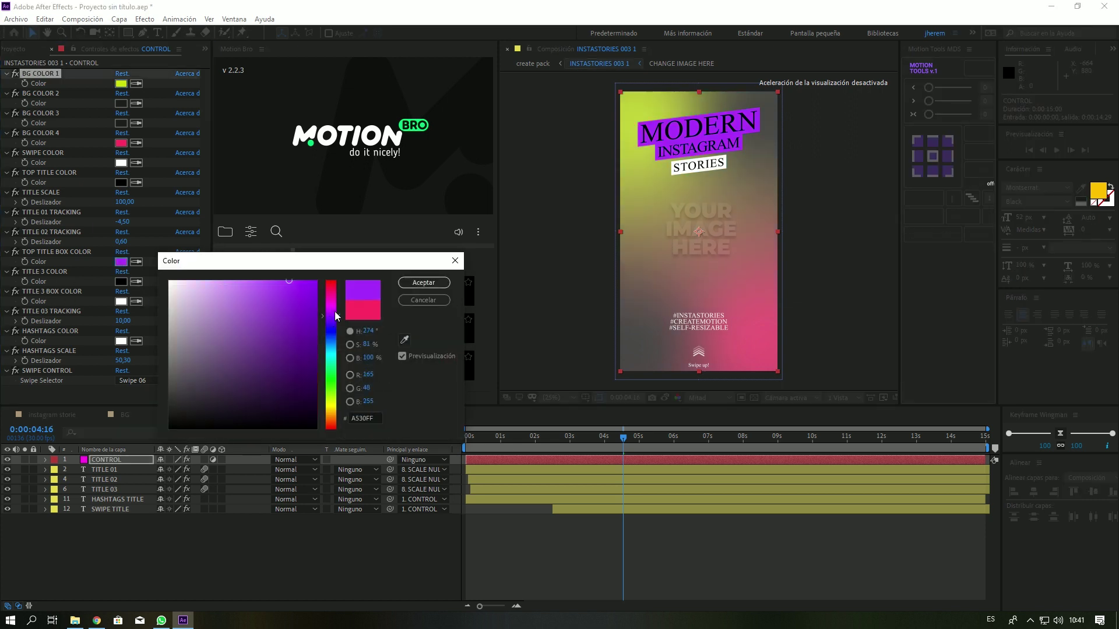
click(423, 283)
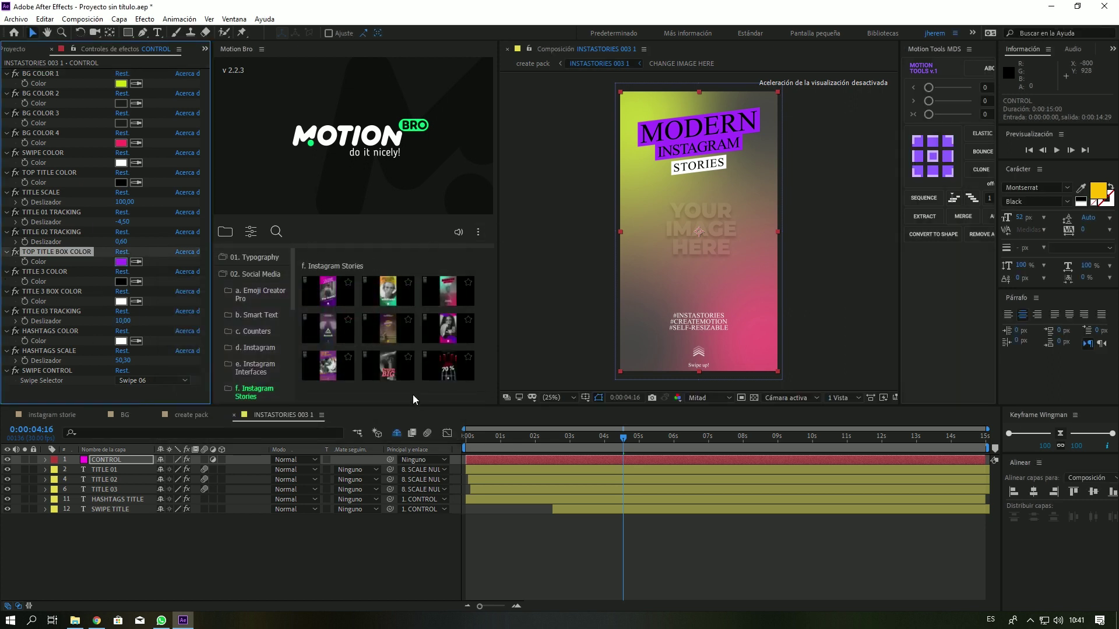
click(121, 261)
key(ctrl+v)
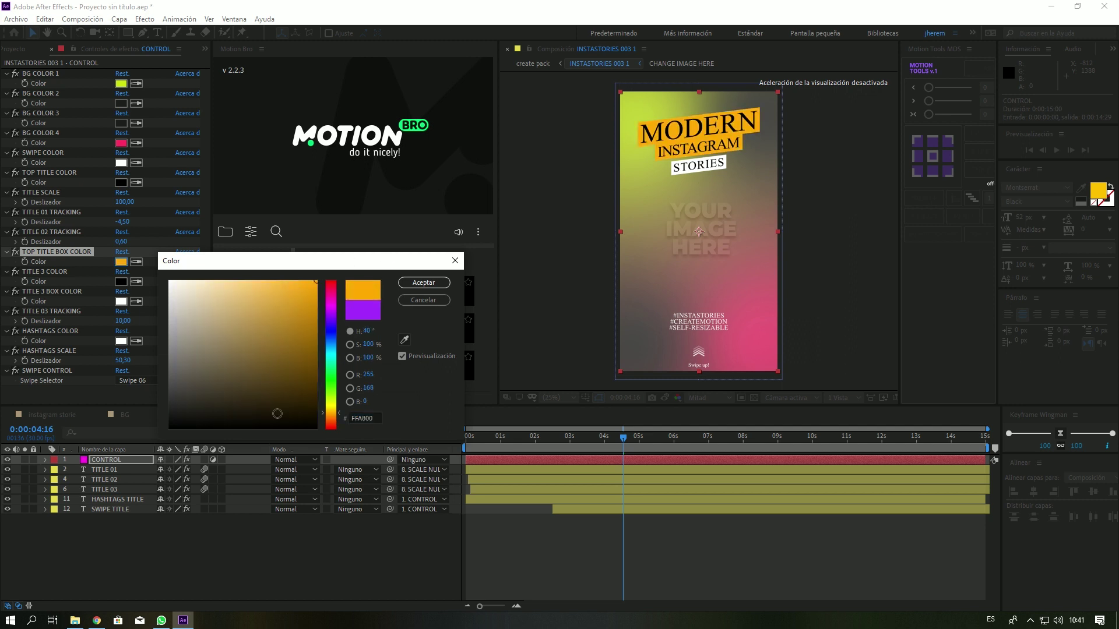
click(333, 407)
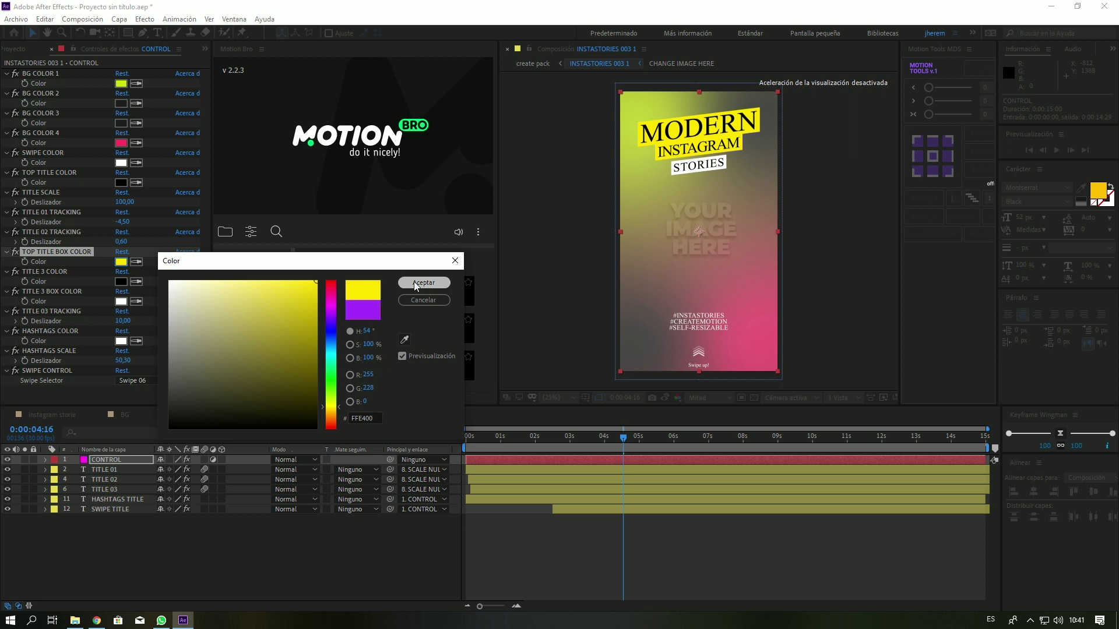
click(415, 282)
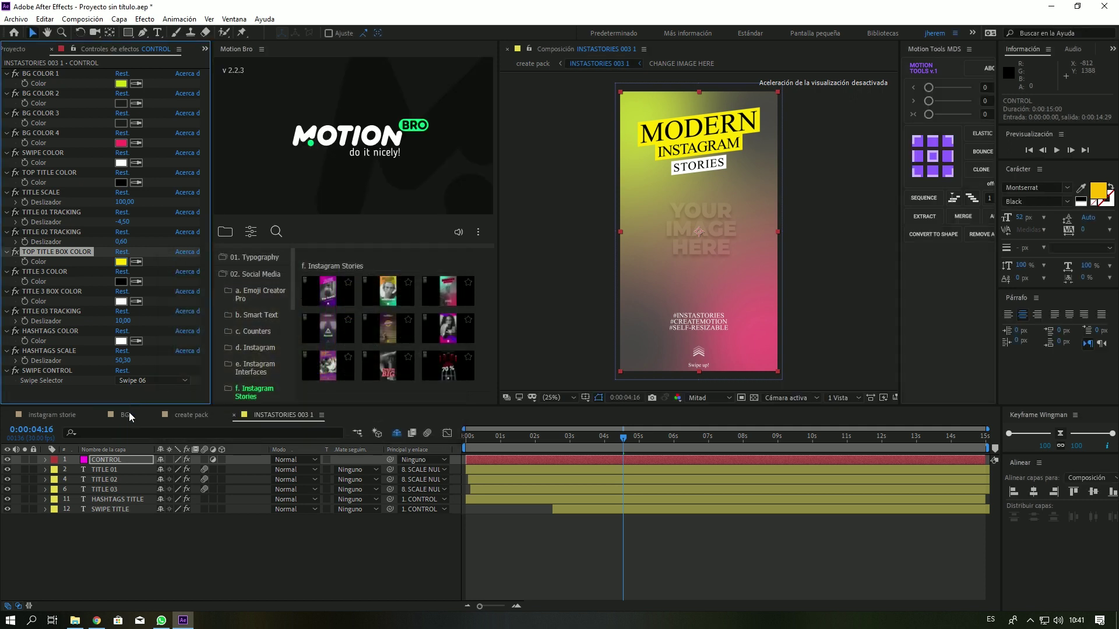
Step: Retitle the story: TITLE 01 to 'TRAVEL' and TITLE 02 to 'OF WORLD'
double_click(115, 472)
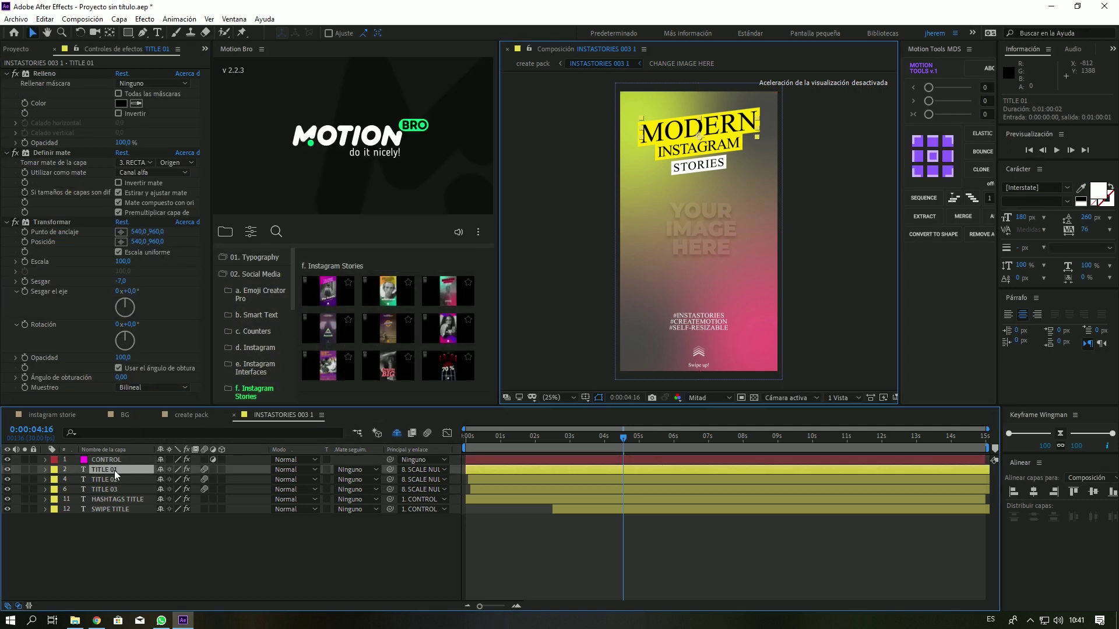
text(TRA)
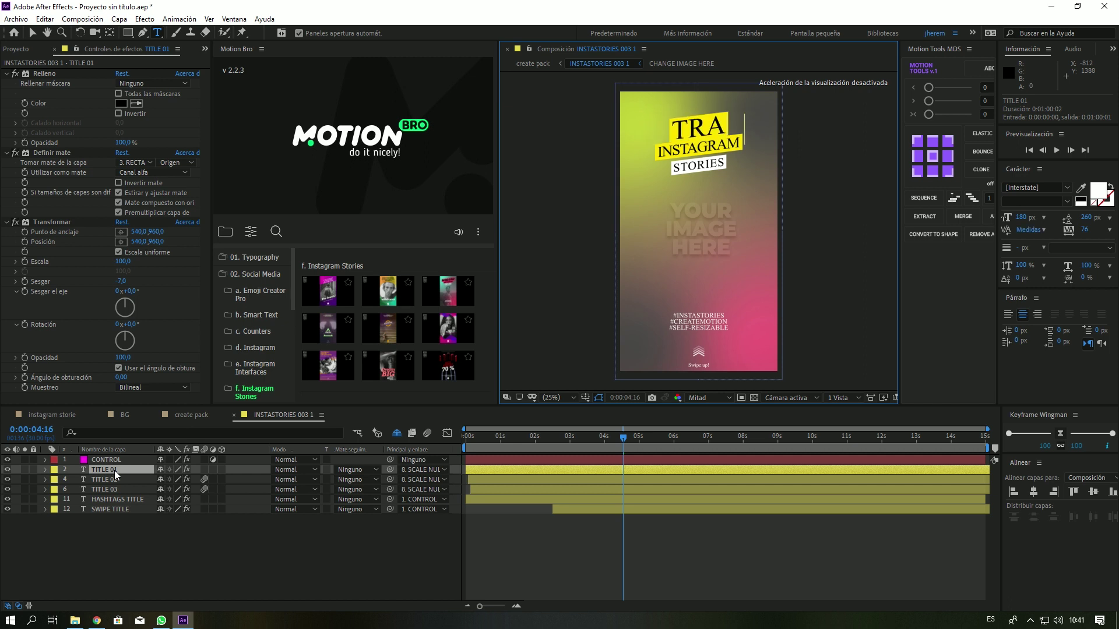
text(VEL)
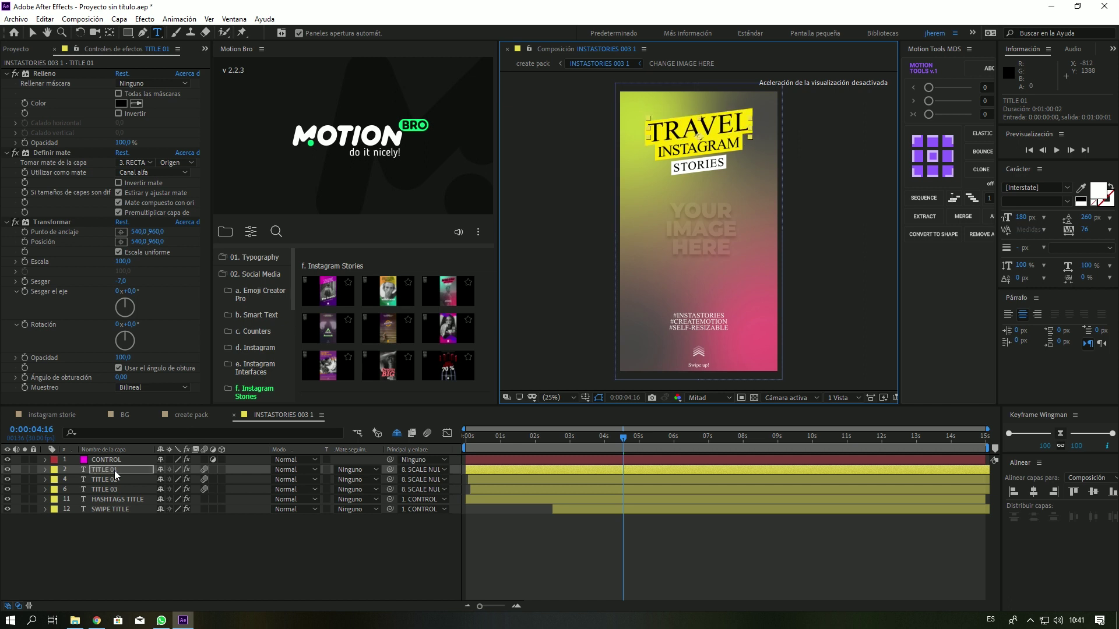
click(114, 480)
text(OF WOLRD)
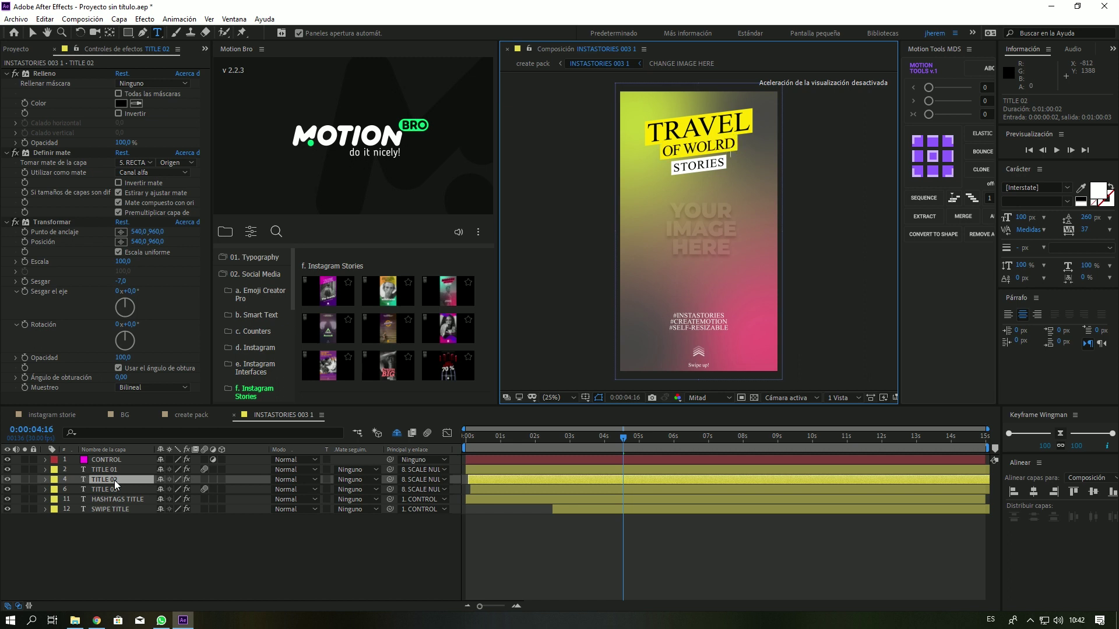
key(BackSpace)
key(BackSpace)
key(BackSpace)
text(RLD)
key(Escape)
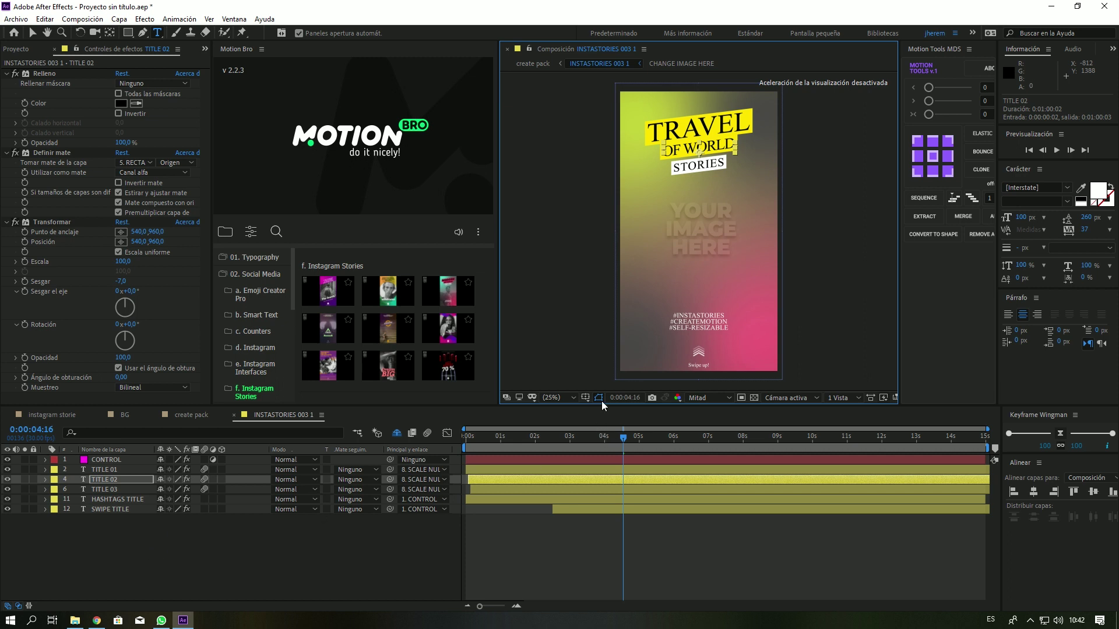
Step: Check the CONTROL composition and the SWIPE and HASHTAGS title layers, then show the Project panel
click(33, 32)
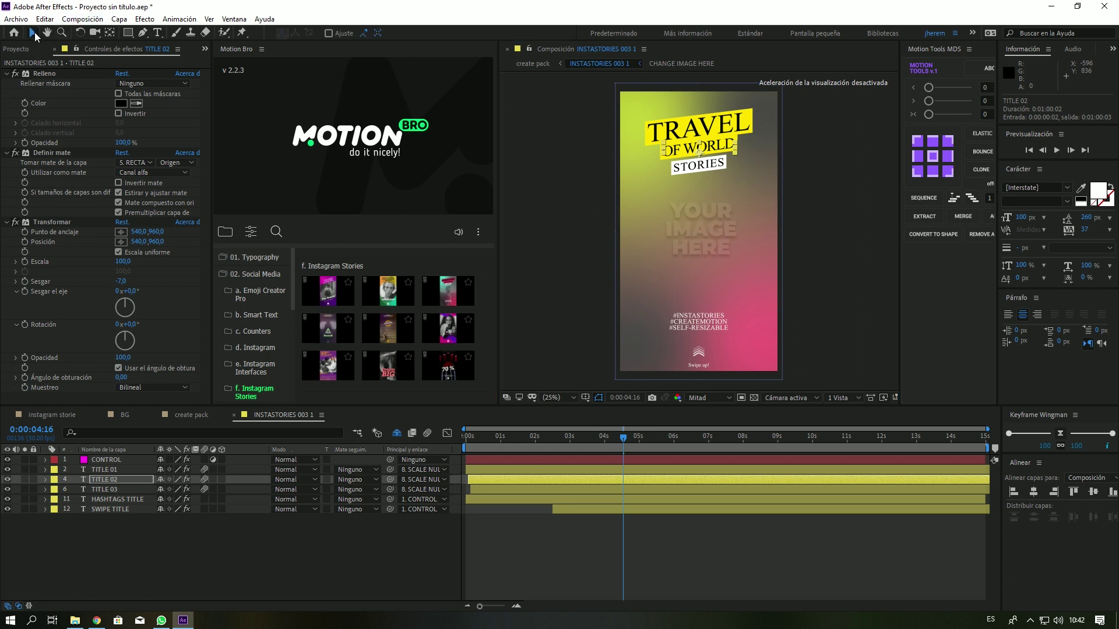
double_click(712, 230)
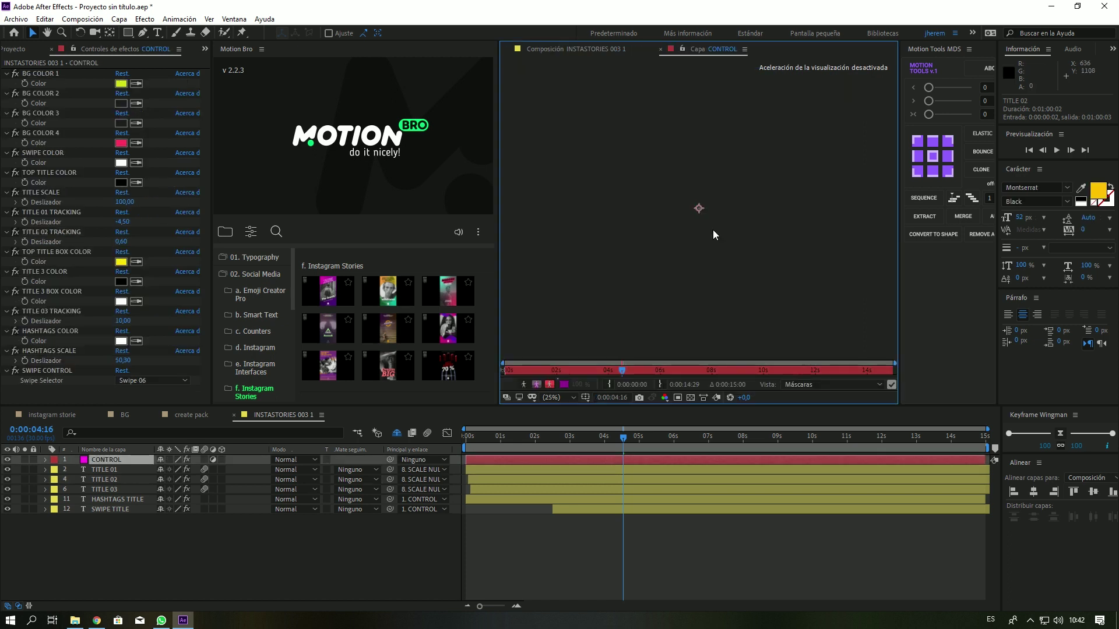
click(532, 52)
click(110, 509)
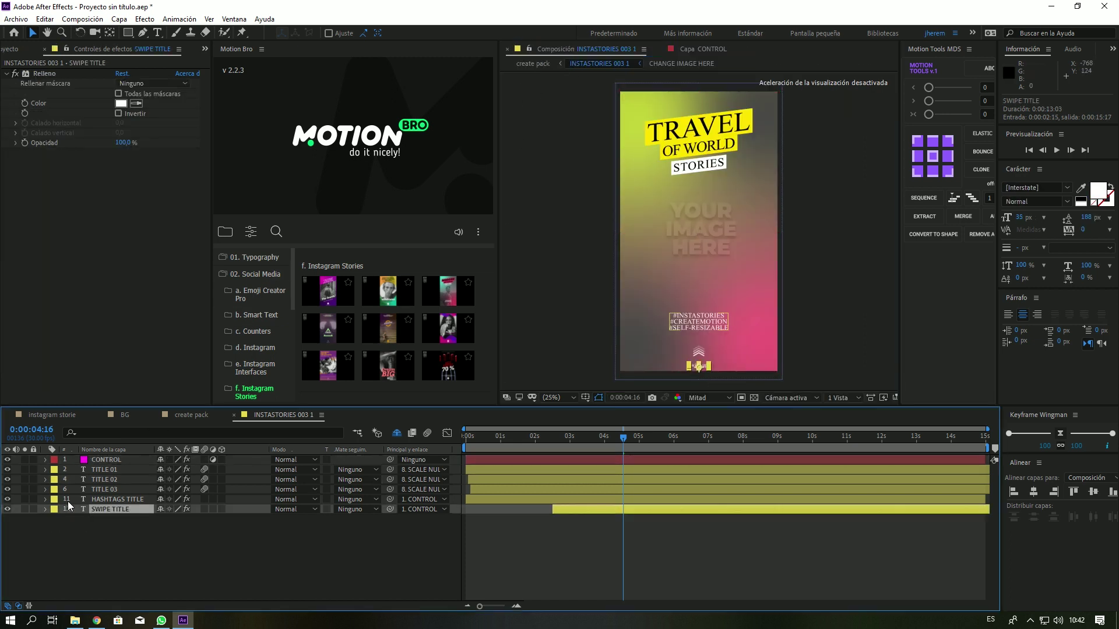
click(113, 500)
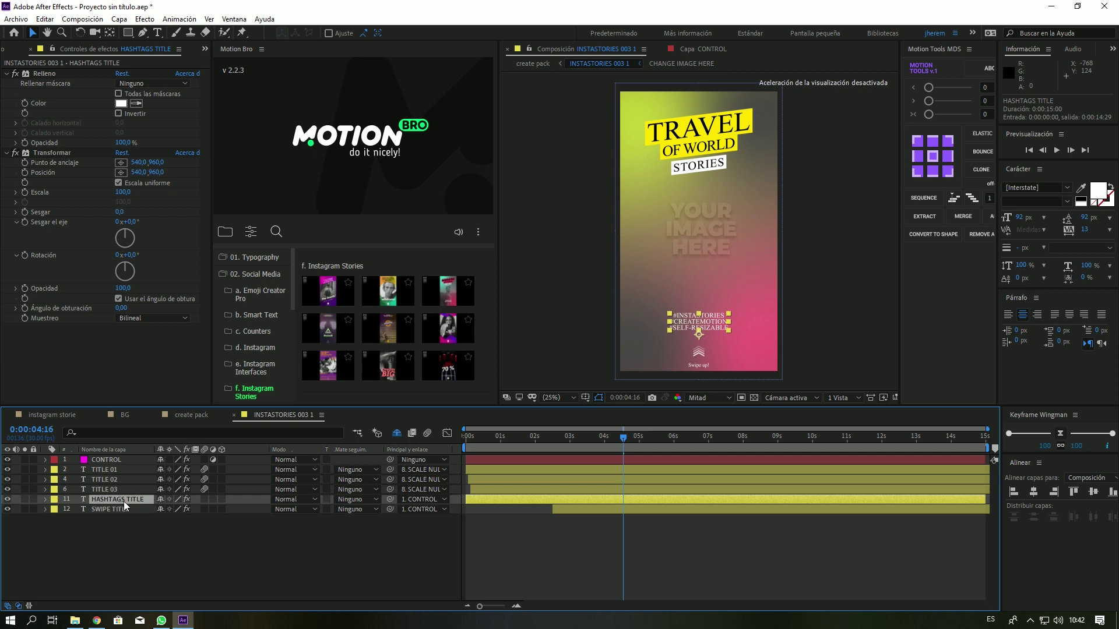
click(122, 508)
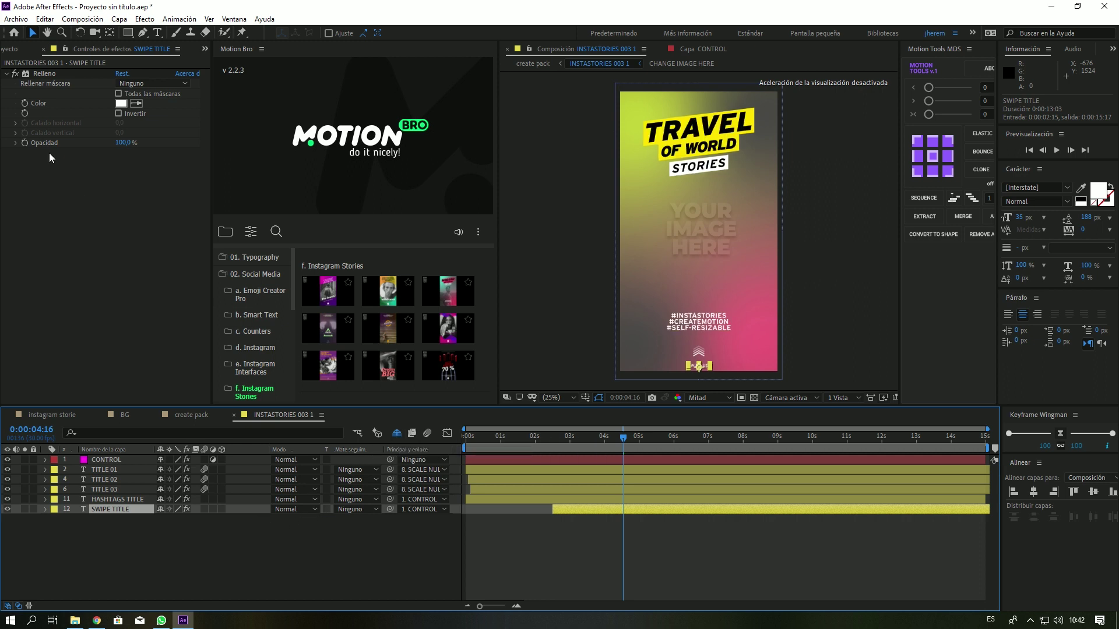
click(17, 51)
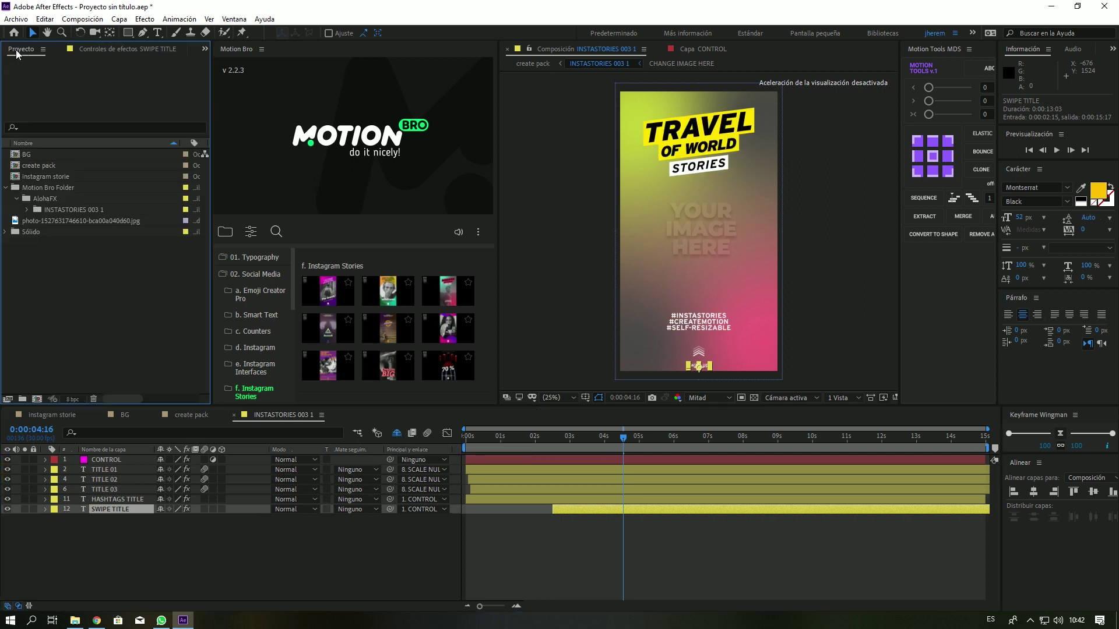
Step: Place the alley photo in //Assets > CHANGE IMAGE HERE and scale it to 204%
click(27, 210)
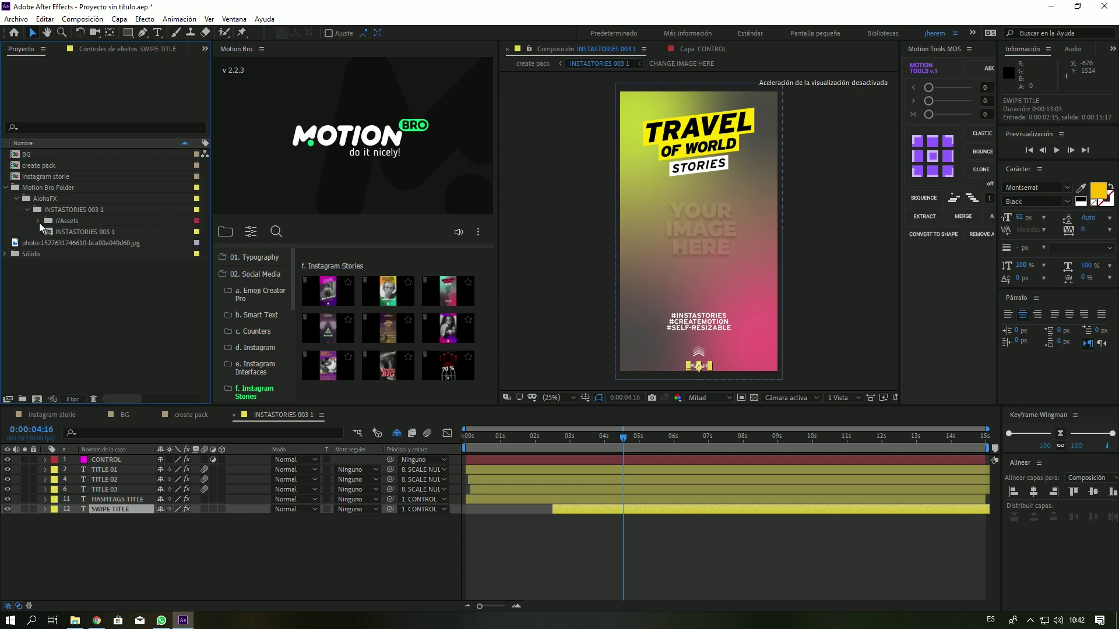
click(37, 219)
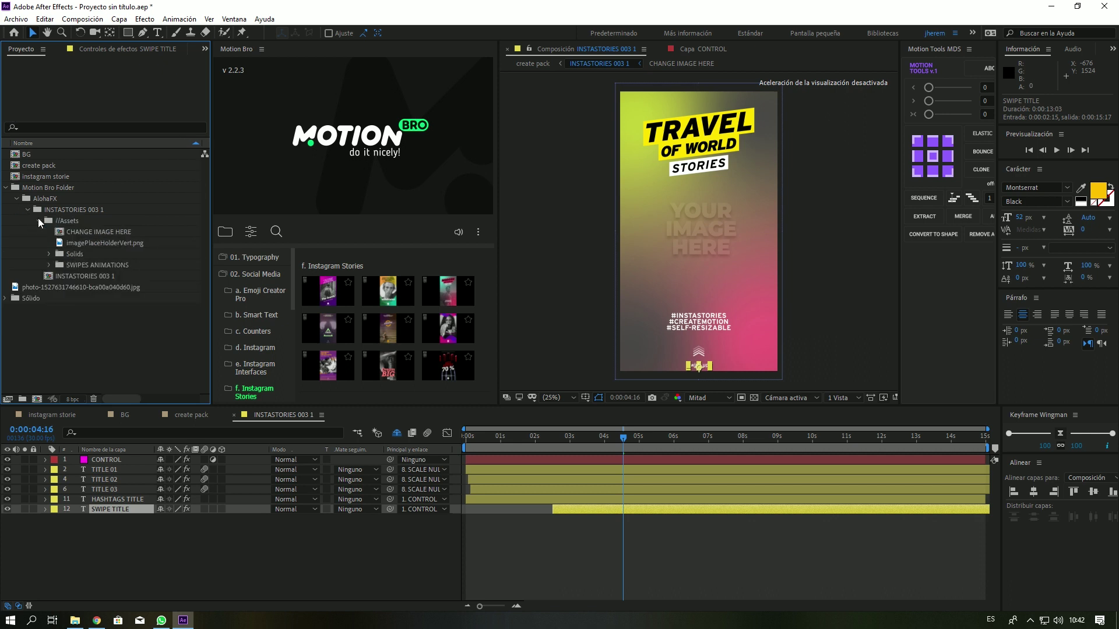
click(74, 231)
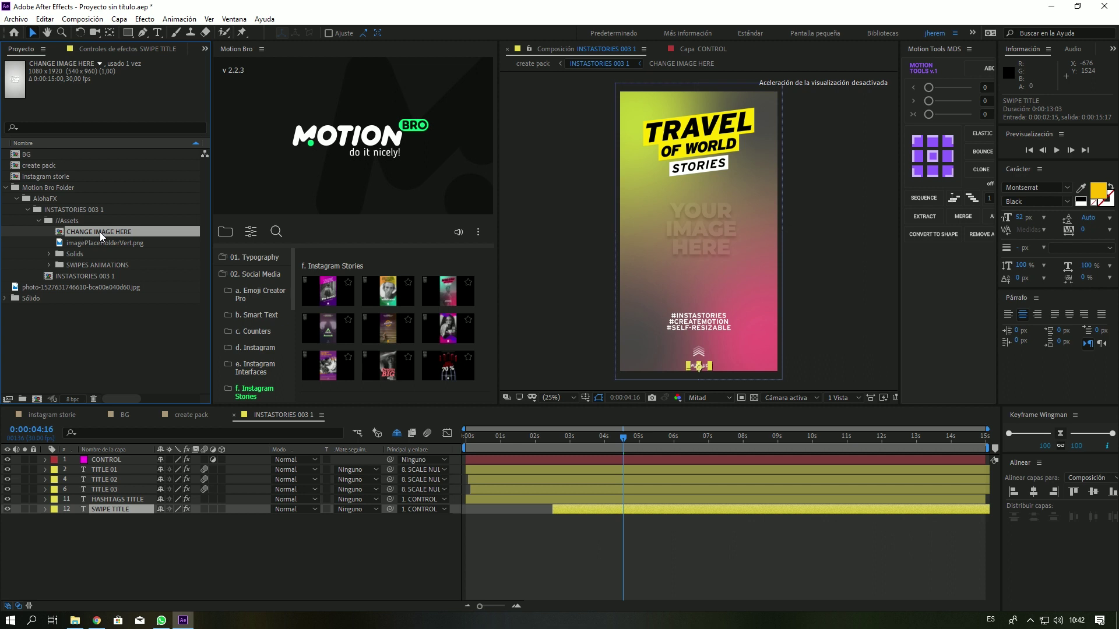
double_click(100, 232)
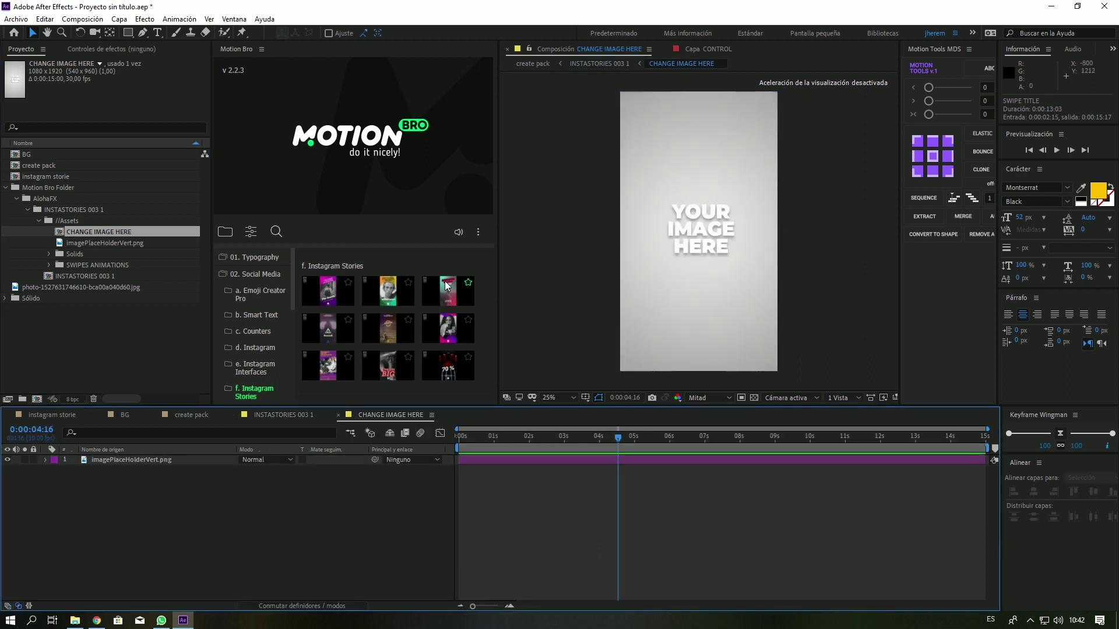
drag(34, 283, 121, 463)
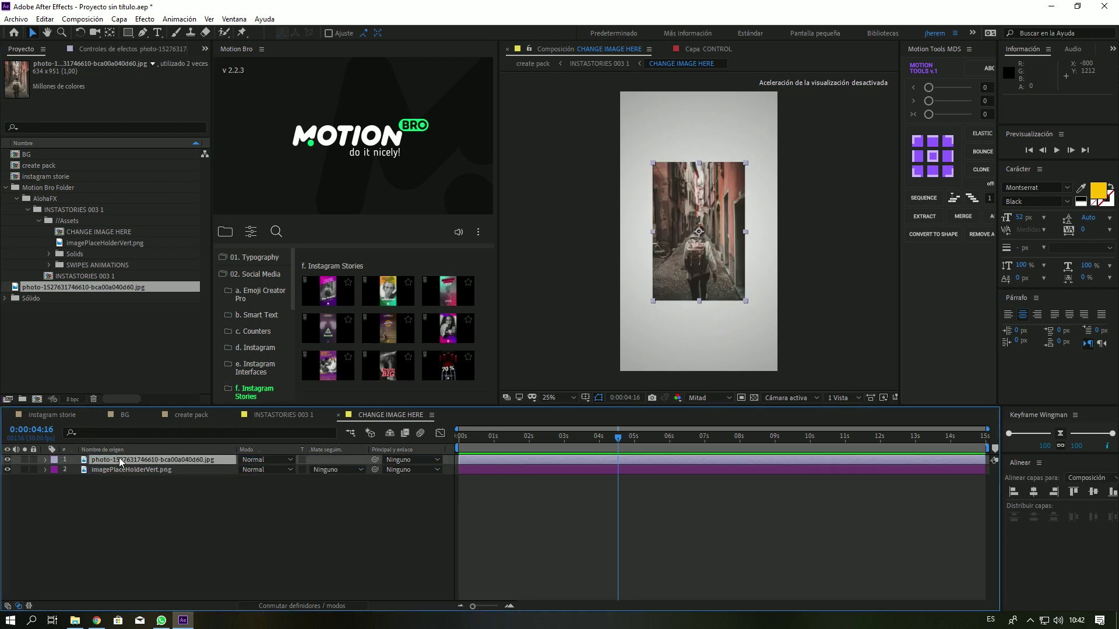
key(s)
drag(260, 470, 340, 465)
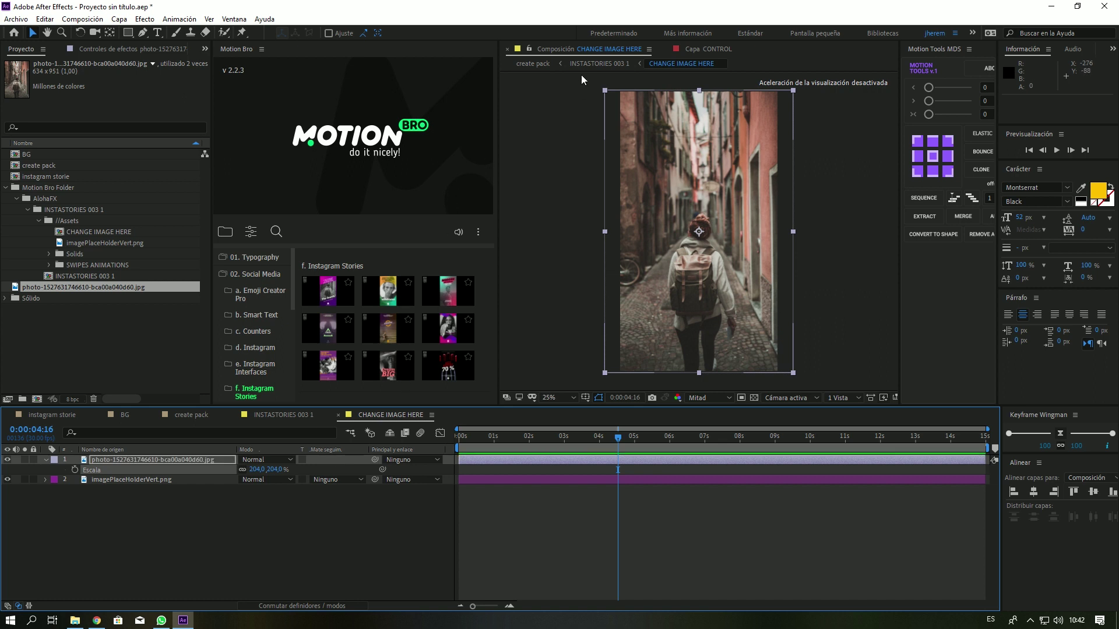
Step: Preview the INSTASTORIES 003 1 story from around 6 seconds
click(606, 64)
drag(622, 437, 688, 438)
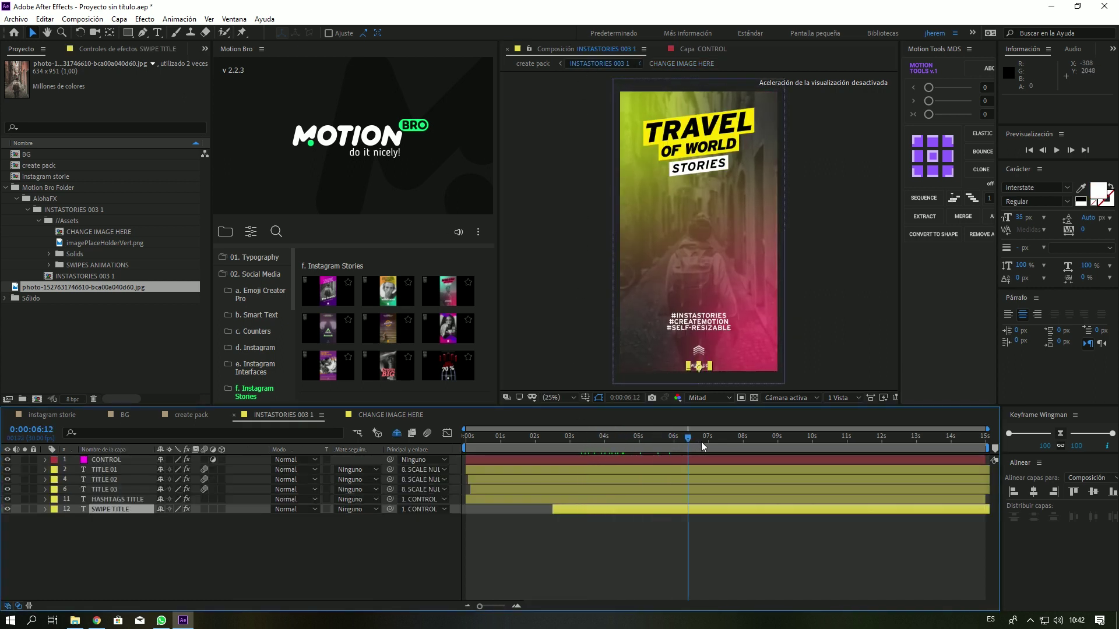
key(space)
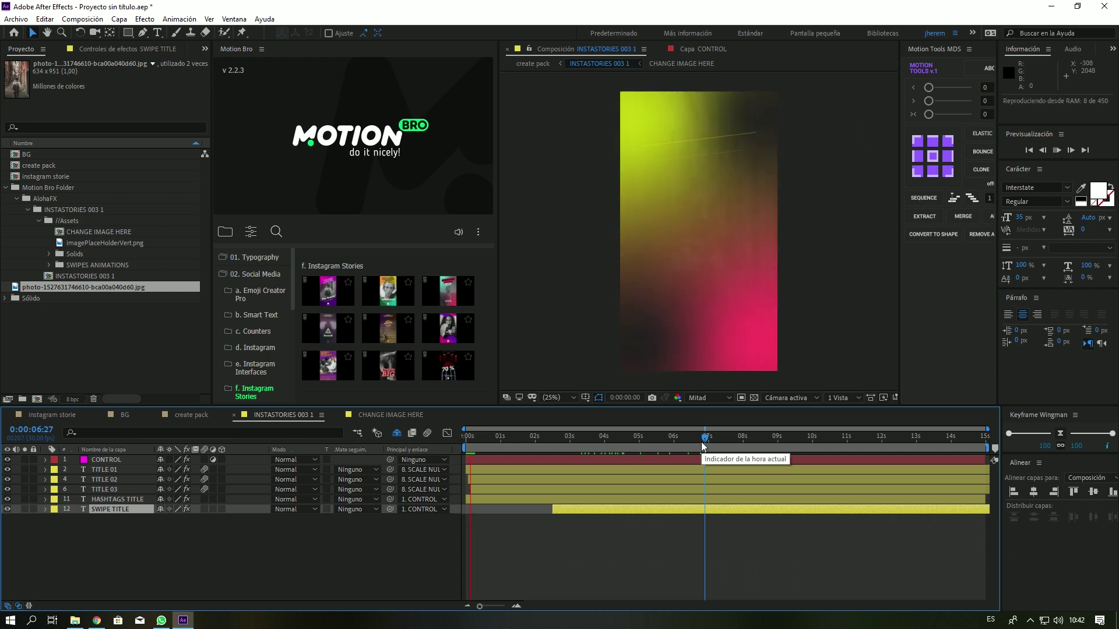
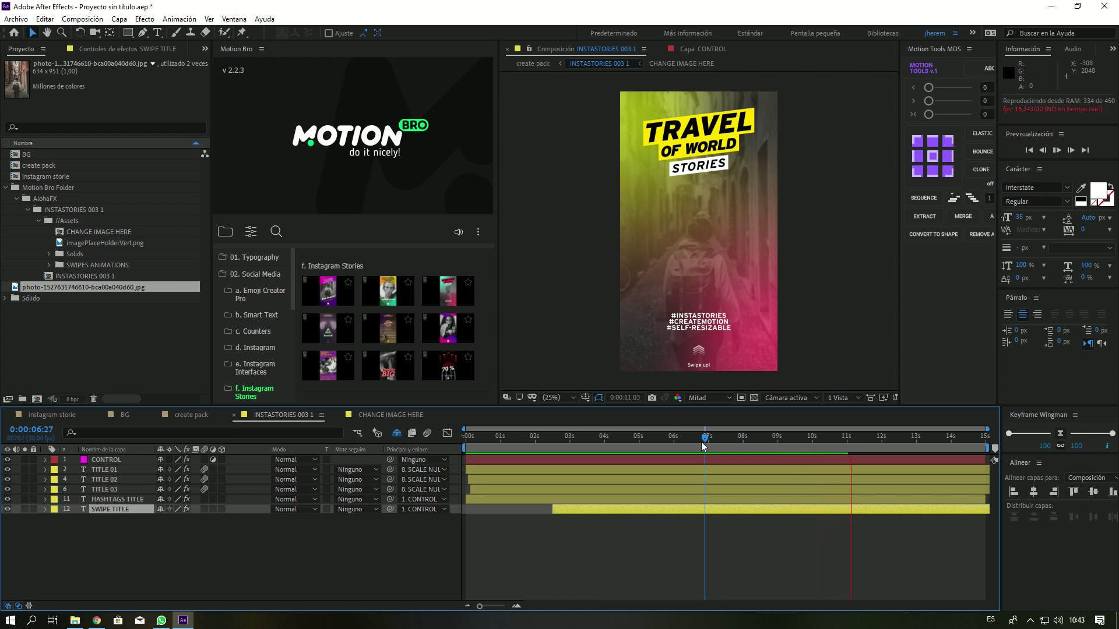
Step: Stop the running story preview and play the 'instagram storie' composition with its TRAVEL OF WORLD titles
key(space)
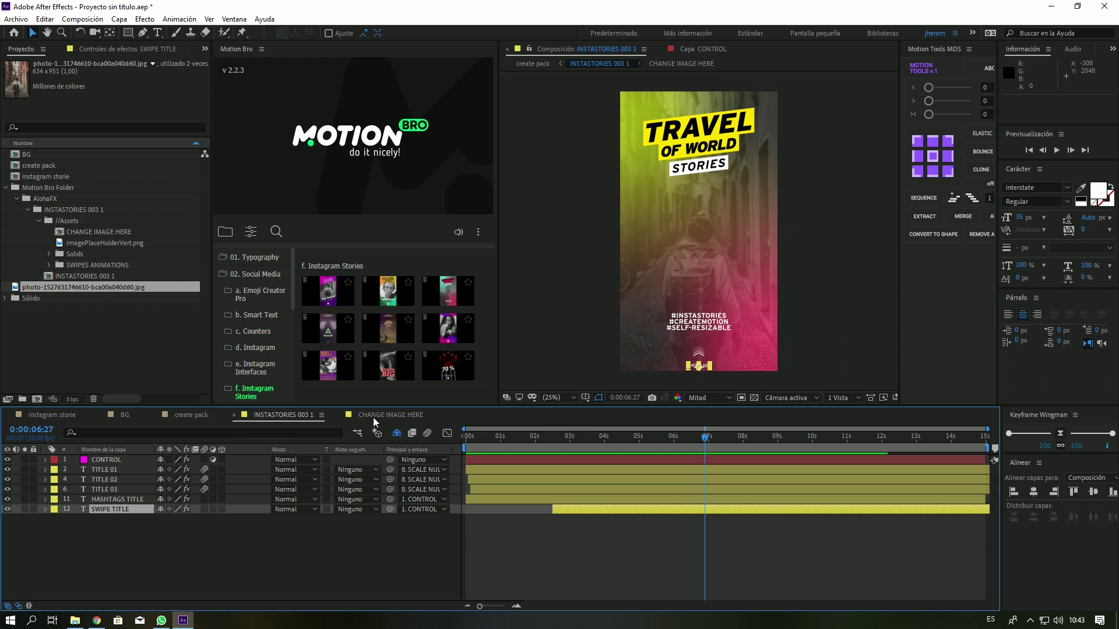
click(54, 415)
key(space)
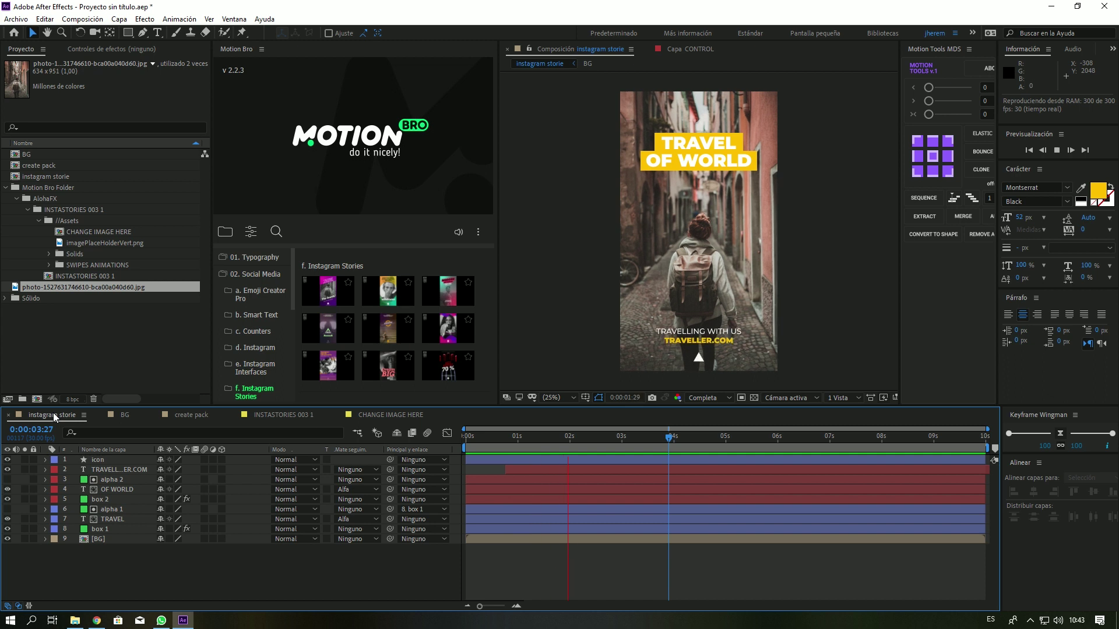